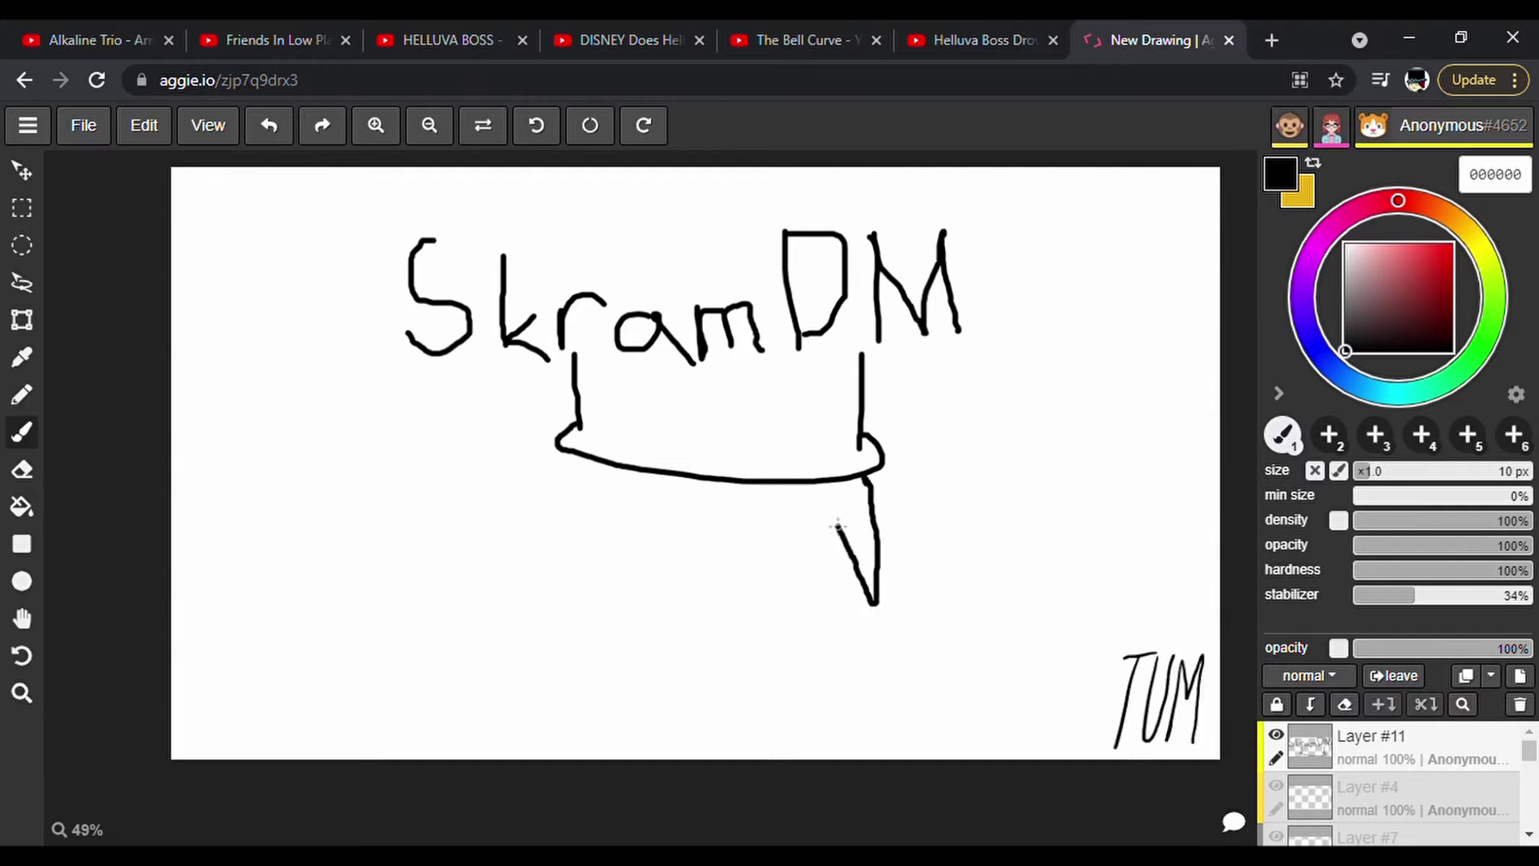
Draw a face beneath the hat brim with side hair, half-closed eyes, a nose, a mouth and a pointed chin.
mouse_move(649, 473)
left_mouse_down()
mouse_move(633, 513)
mouse_move(597, 537)
mouse_move(561, 475)
mouse_move(592, 596)
left_mouse_up()
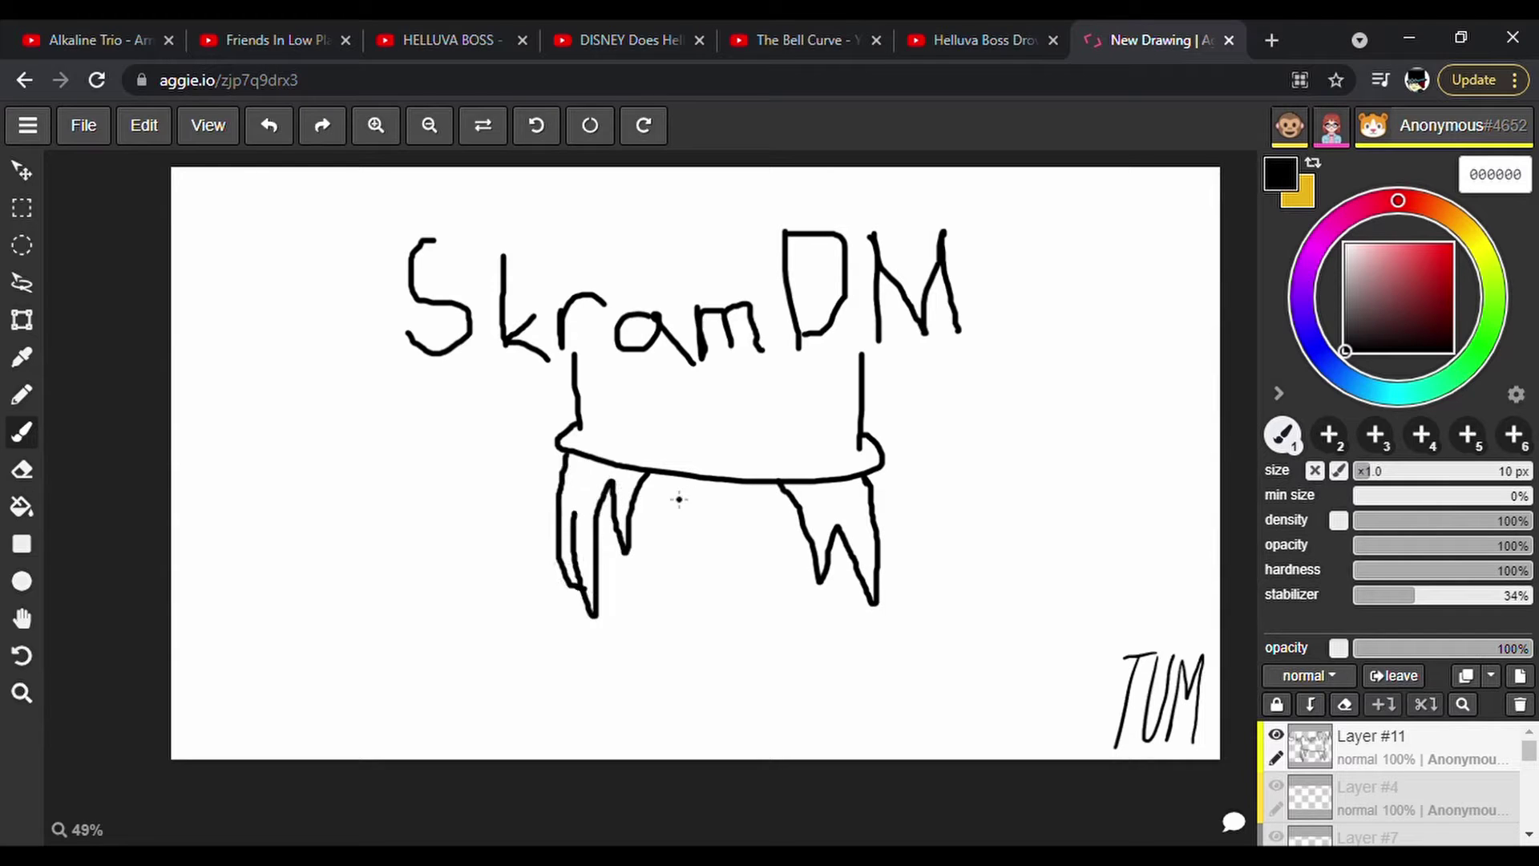
left_click_drag(678, 499, 633, 495)
left_click_drag(741, 501, 801, 528)
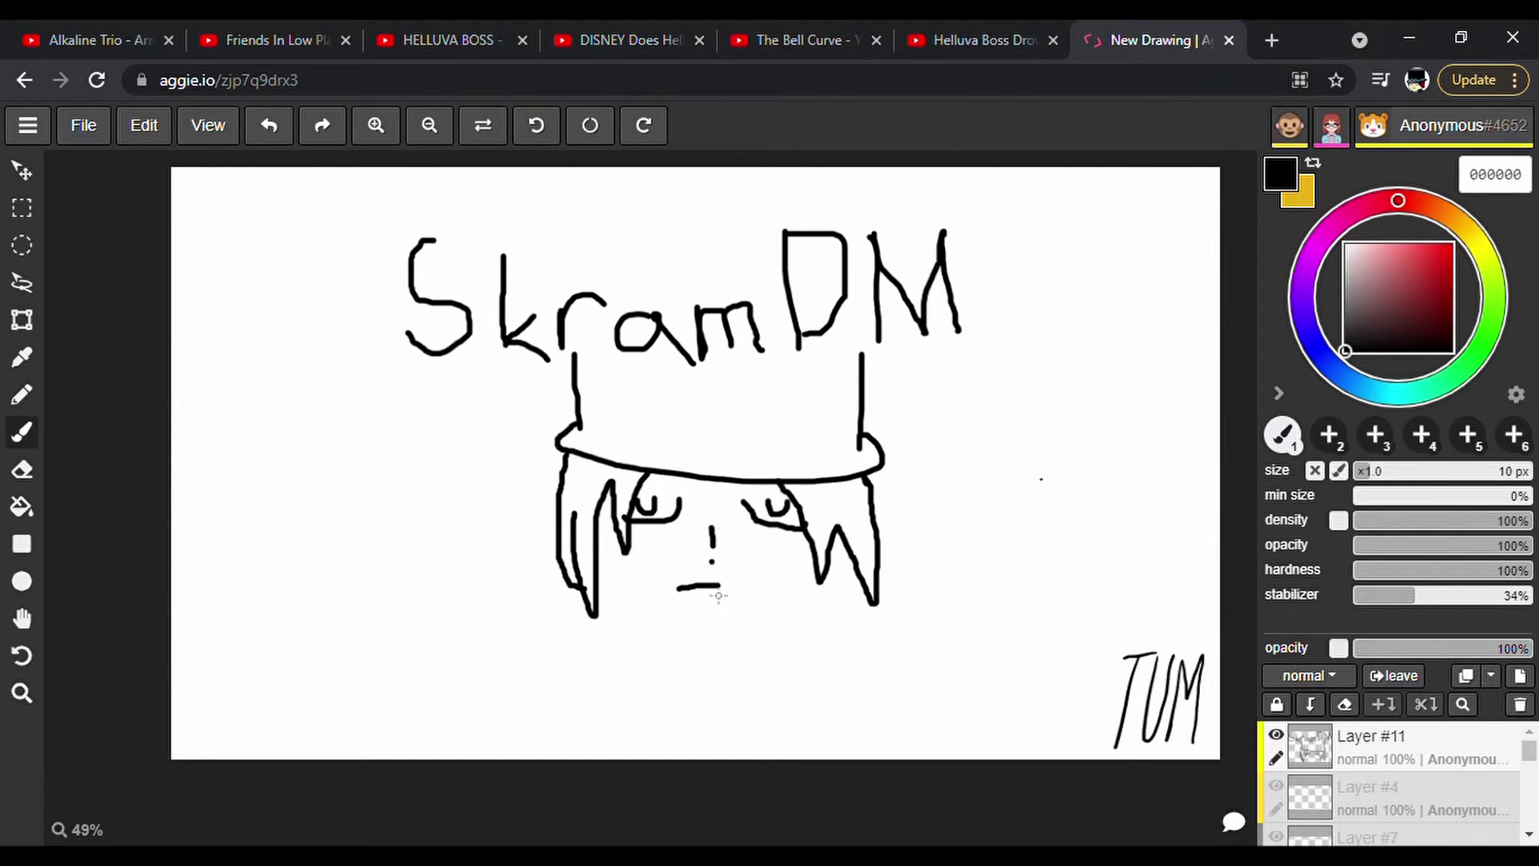
left_click_drag(715, 624, 601, 588)
left_click_drag(715, 624, 863, 586)
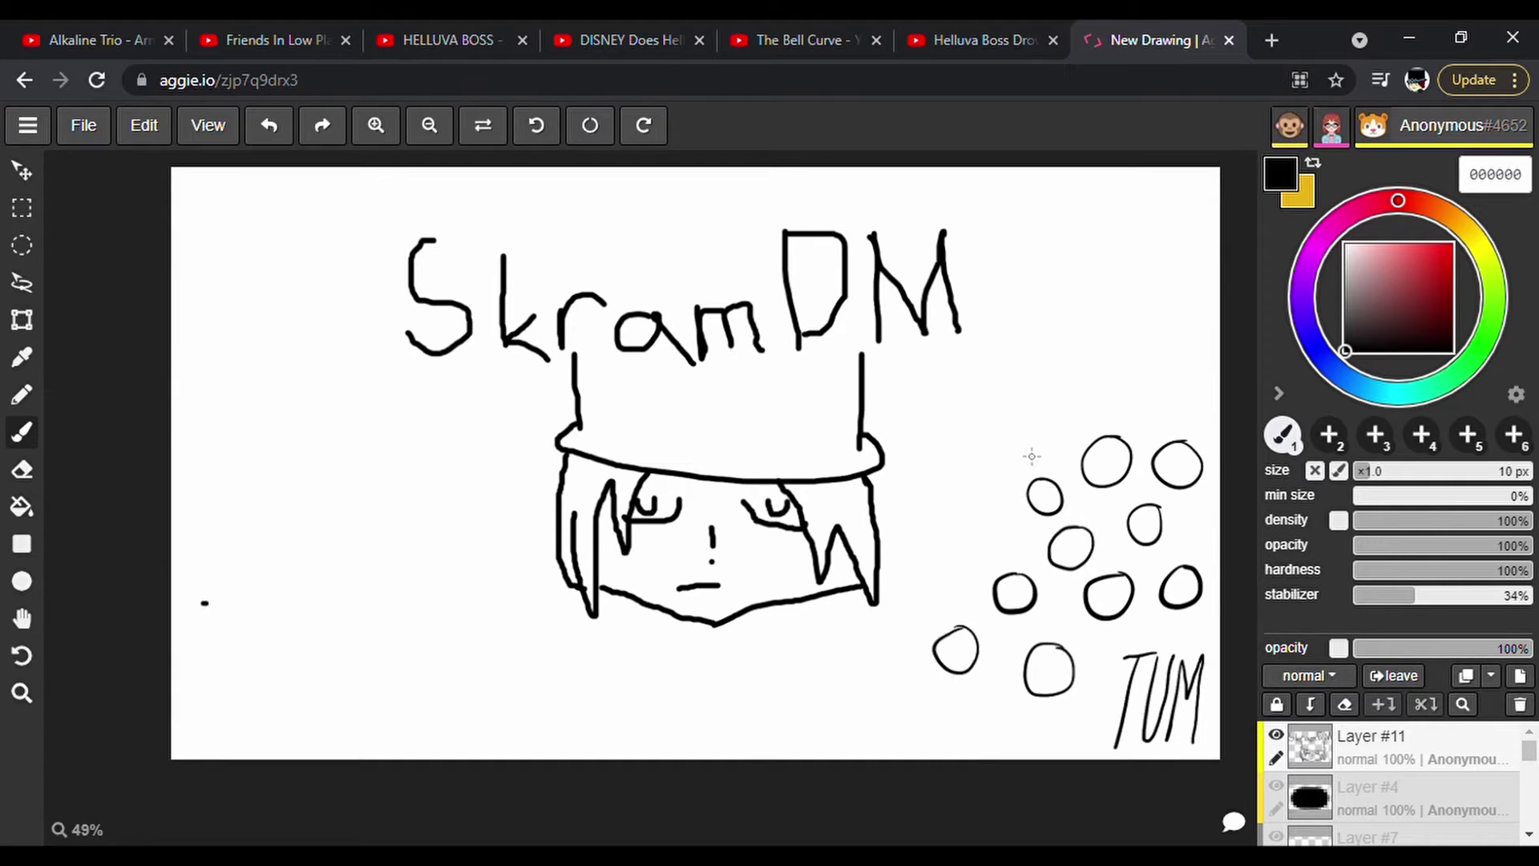
mouse_move(569, 284)
left_mouse_down()
mouse_move(591, 196)
mouse_move(852, 207)
left_mouse_up()
Sketch an overhanging cliff above the strawberry, with a jagged top ledge and vertical rock lines.
mouse_move(980, 289)
left_mouse_down()
mouse_move(1018, 321)
mouse_move(1063, 421)
left_mouse_up()
left_click_drag(979, 274, 1004, 279)
left_click_drag(1016, 278, 1218, 284)
mouse_move(970, 271)
left_mouse_down()
mouse_move(1027, 250)
mouse_move(1219, 225)
left_mouse_up()
mouse_move(1038, 302)
left_mouse_down()
mouse_move(1072, 364)
mouse_move(1109, 302)
left_mouse_up()
Sketch a jagged black line across the foot of the cliff.
left_click_drag(1039, 469, 1008, 433)
left_click_drag(994, 381, 967, 483)
mouse_move(896, 465)
left_mouse_down()
mouse_move(941, 432)
mouse_move(959, 472)
mouse_move(956, 452)
mouse_move(873, 461)
left_mouse_up()
Erase the lettering, hat and face from the canvas along with the jagged line beside the cliff.
left_click(22, 470)
mouse_move(801, 571)
left_mouse_down()
mouse_move(679, 619)
mouse_move(632, 486)
mouse_move(585, 512)
mouse_move(768, 473)
mouse_move(872, 578)
mouse_move(809, 610)
mouse_move(717, 551)
mouse_move(810, 523)
mouse_move(849, 390)
mouse_move(541, 430)
mouse_move(579, 370)
mouse_move(434, 355)
mouse_move(440, 238)
mouse_move(527, 329)
mouse_move(631, 339)
mouse_move(831, 295)
mouse_move(865, 327)
mouse_move(951, 309)
mouse_move(859, 205)
mouse_move(671, 194)
mouse_move(570, 272)
left_mouse_up()
left_click(23, 434)
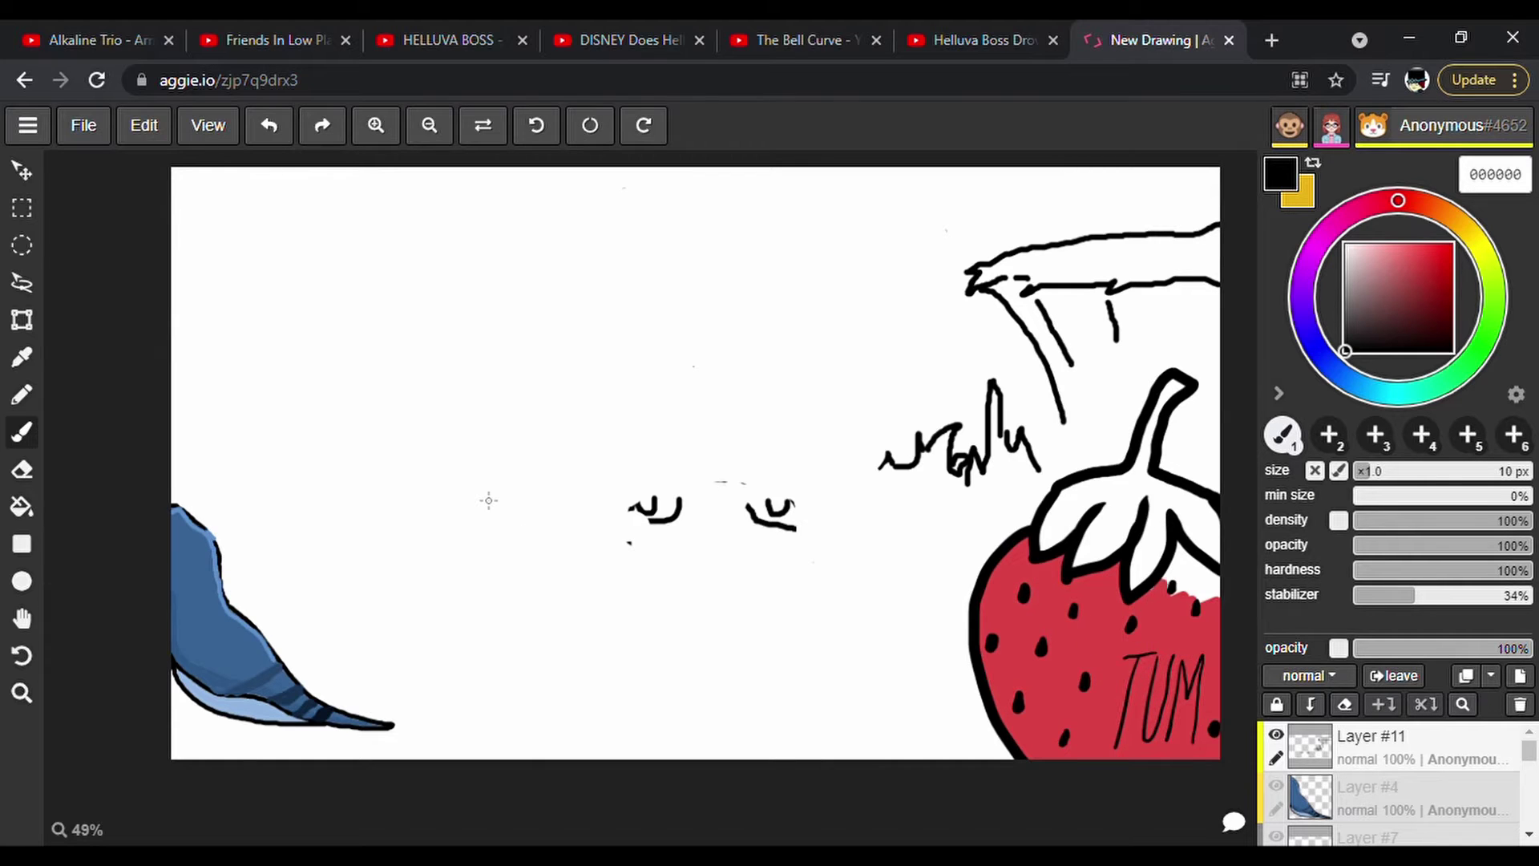
left_click(22, 468)
mouse_move(879, 450)
left_mouse_down()
mouse_move(992, 390)
mouse_move(1028, 455)
mouse_move(742, 538)
mouse_move(656, 511)
mouse_move(753, 487)
mouse_move(781, 517)
left_mouse_up()
Draw a rounded bush at the cliff's foot and a wavy black waterline extending away from it.
left_click(22, 432)
left_click_drag(994, 421, 997, 451)
mouse_move(1001, 427)
left_mouse_down()
mouse_move(1062, 426)
mouse_move(1013, 451)
mouse_move(1049, 464)
mouse_move(937, 510)
left_mouse_up()
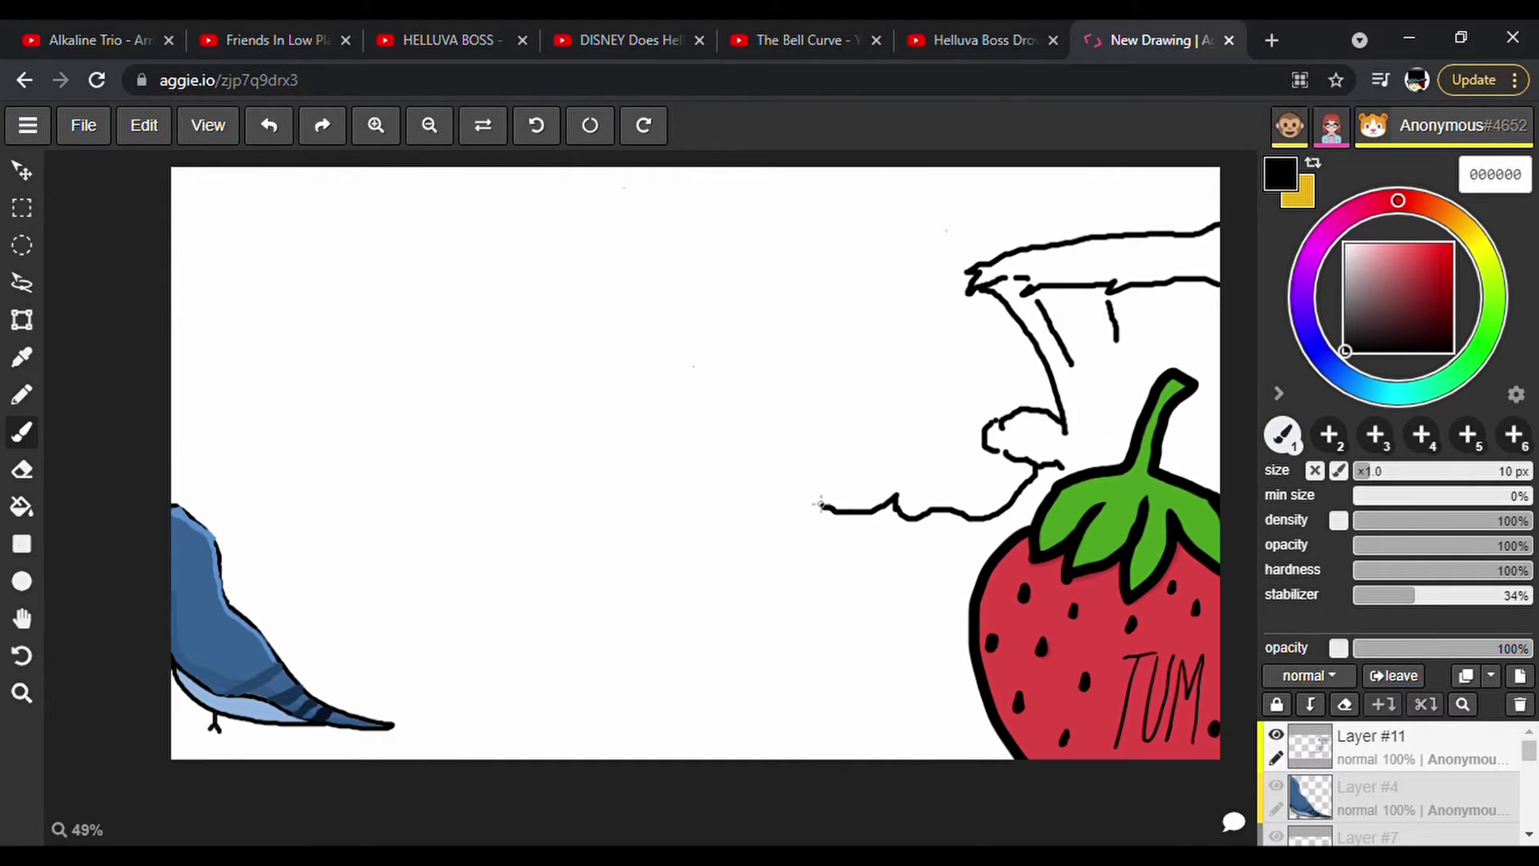
Outline the ship's curved double bow and its deck edges at the end of the waterline.
left_click_drag(750, 520, 803, 426)
left_click_drag(787, 408, 742, 497)
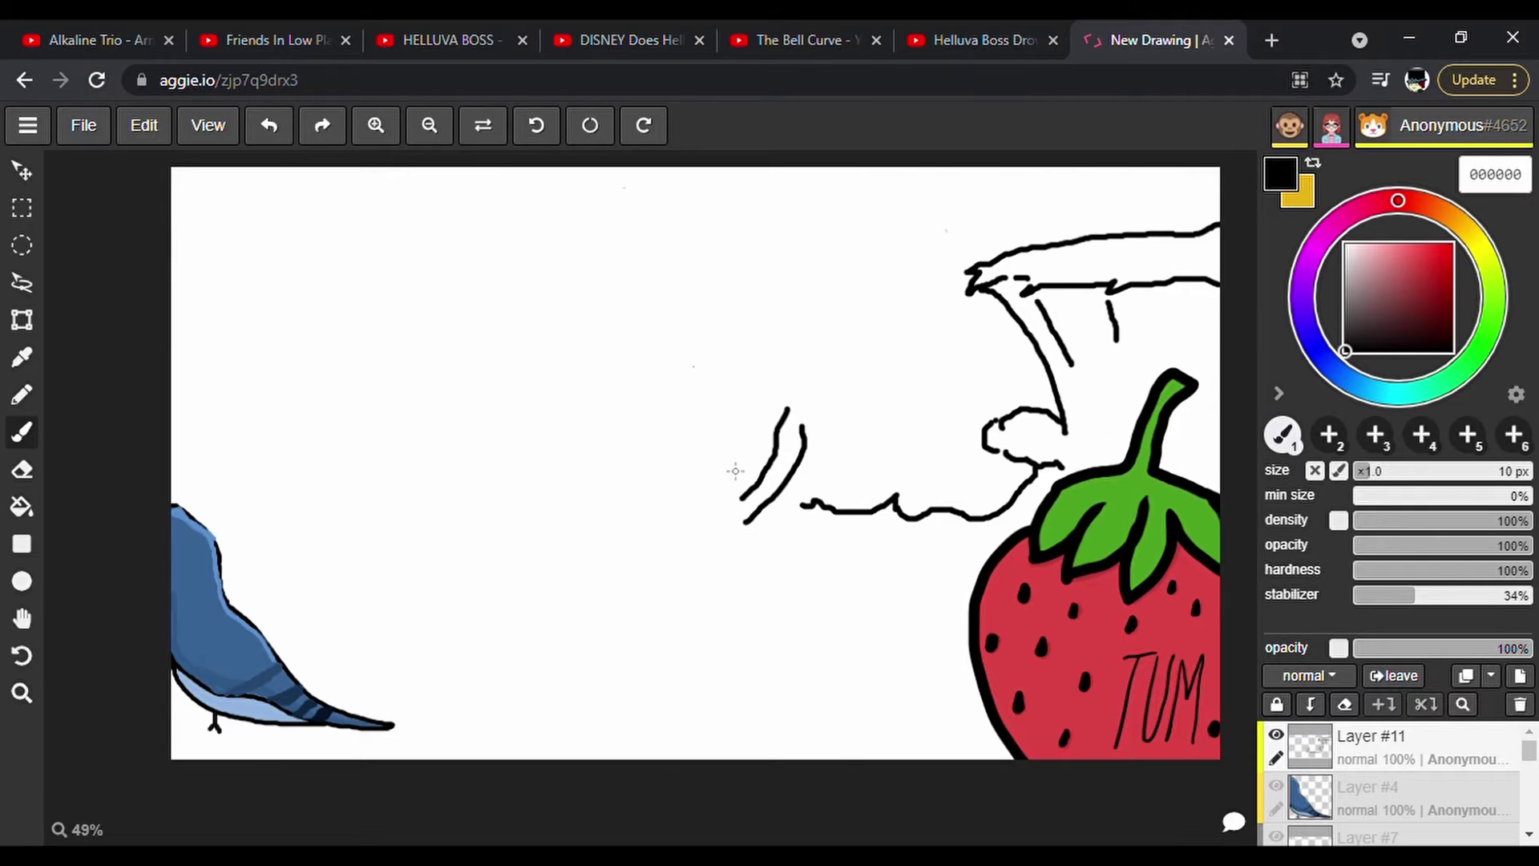
mouse_move(763, 406)
left_mouse_down()
mouse_move(668, 393)
mouse_move(673, 290)
left_mouse_up()
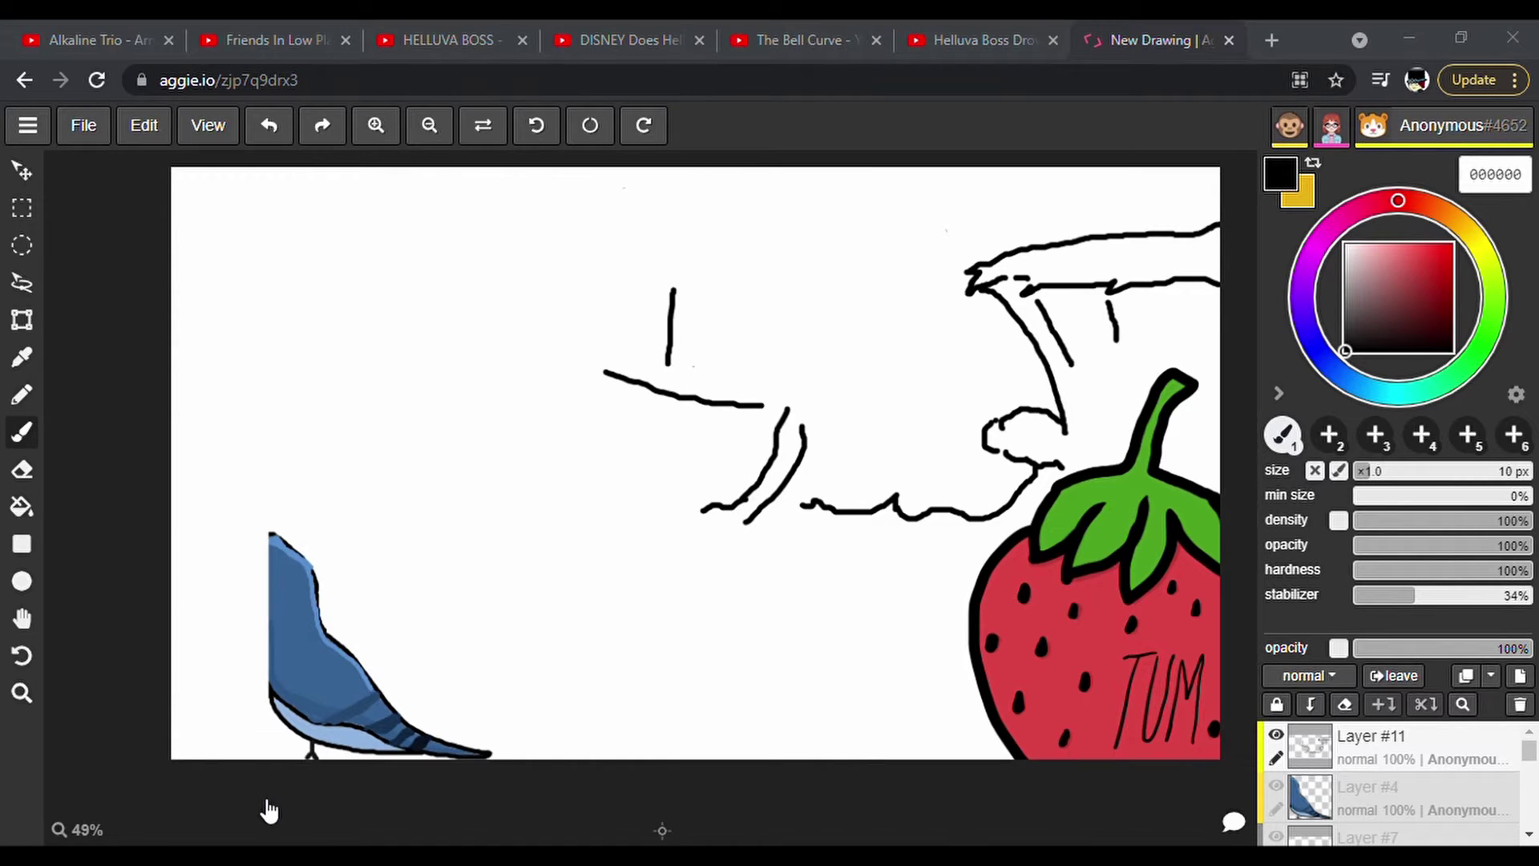
mouse_move(808, 423)
left_mouse_down()
mouse_move(854, 411)
mouse_move(714, 350)
left_mouse_up()
Draw the ship's boxy cabin and stern edge, plus the boom and side lines of its sail.
mouse_move(470, 345)
left_mouse_down()
mouse_move(566, 358)
mouse_move(629, 263)
mouse_move(645, 332)
mouse_move(535, 346)
left_mouse_up()
mouse_move(534, 263)
left_mouse_down()
mouse_move(467, 304)
mouse_move(460, 332)
left_mouse_up()
left_click_drag(448, 433, 439, 337)
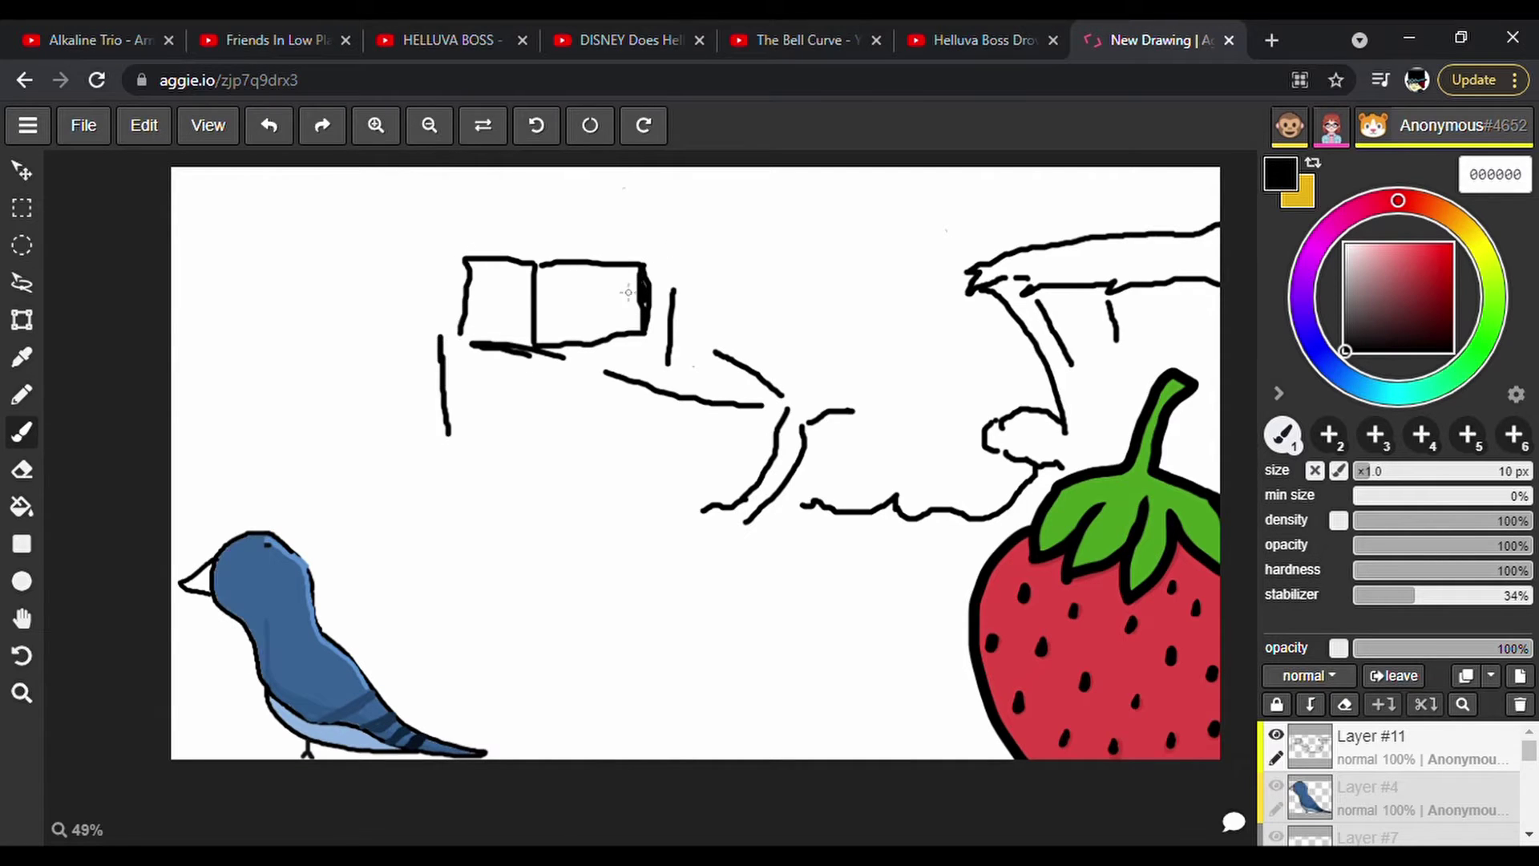
left_click_drag(621, 294, 755, 292)
left_click_drag(754, 272, 754, 200)
left_click_drag(622, 215, 618, 263)
Letter the name FortNight by hand across the side of the ship's hull.
left_click_drag(478, 376, 467, 426)
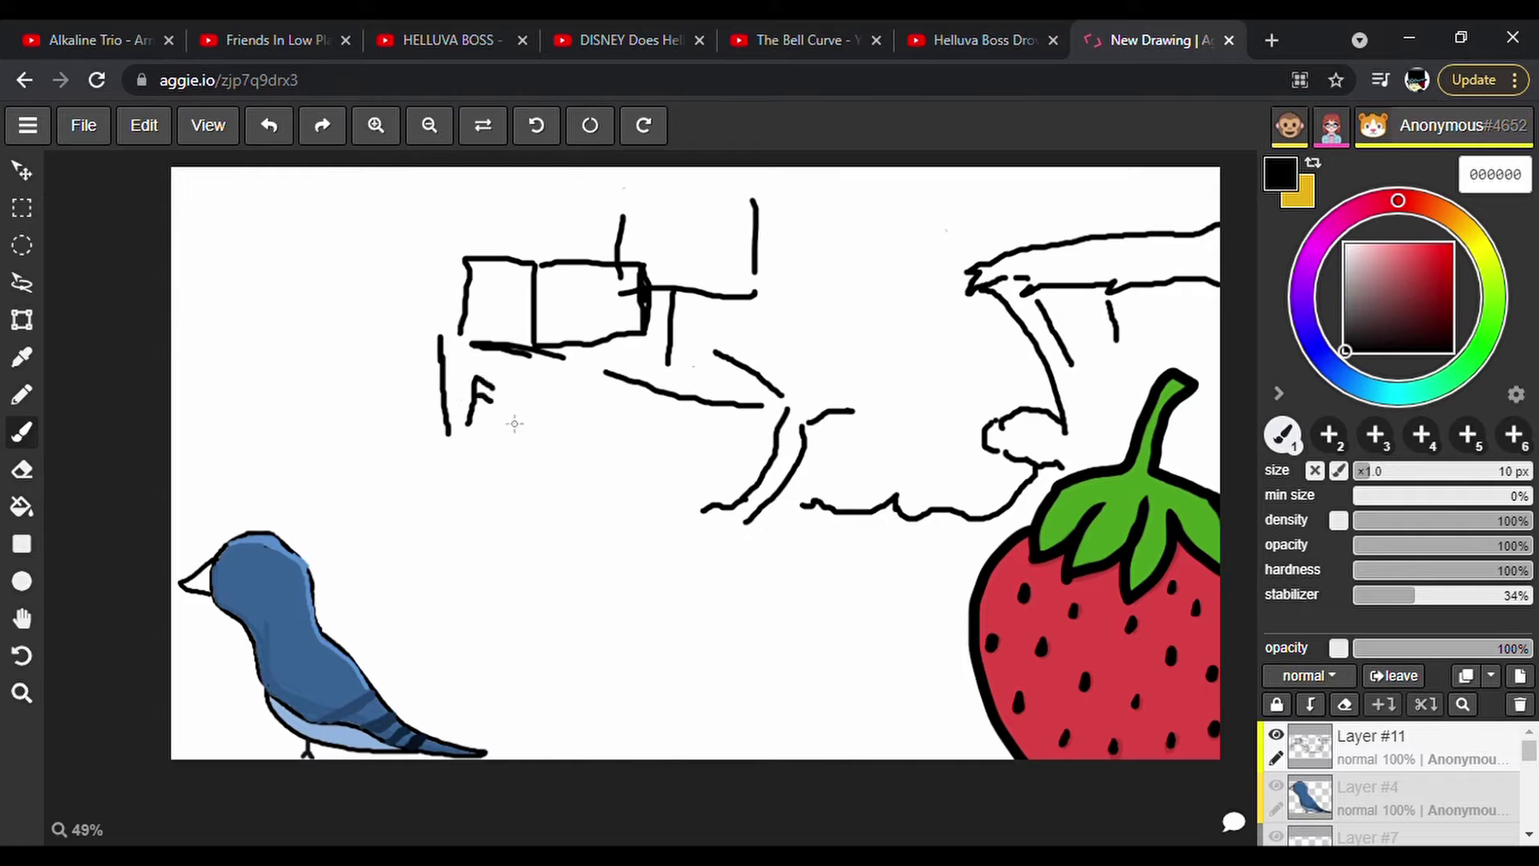
mouse_move(559, 454)
left_mouse_down()
mouse_move(567, 403)
mouse_move(579, 452)
mouse_move(593, 413)
left_mouse_up()
mouse_move(505, 419)
left_mouse_down()
mouse_move(497, 433)
mouse_move(503, 418)
left_mouse_up()
mouse_move(517, 420)
left_mouse_down()
mouse_move(519, 441)
mouse_move(546, 404)
left_mouse_up()
left_click_drag(533, 416, 609, 480)
left_click(615, 416)
left_click_drag(654, 435, 667, 479)
left_click_drag(677, 449, 677, 478)
Add plank lines to the hull, continue the waves beneath it, and outline a clawed hand behind the stern.
left_click_drag(454, 350, 529, 375)
left_click_drag(757, 417, 688, 420)
left_click_drag(751, 454, 716, 446)
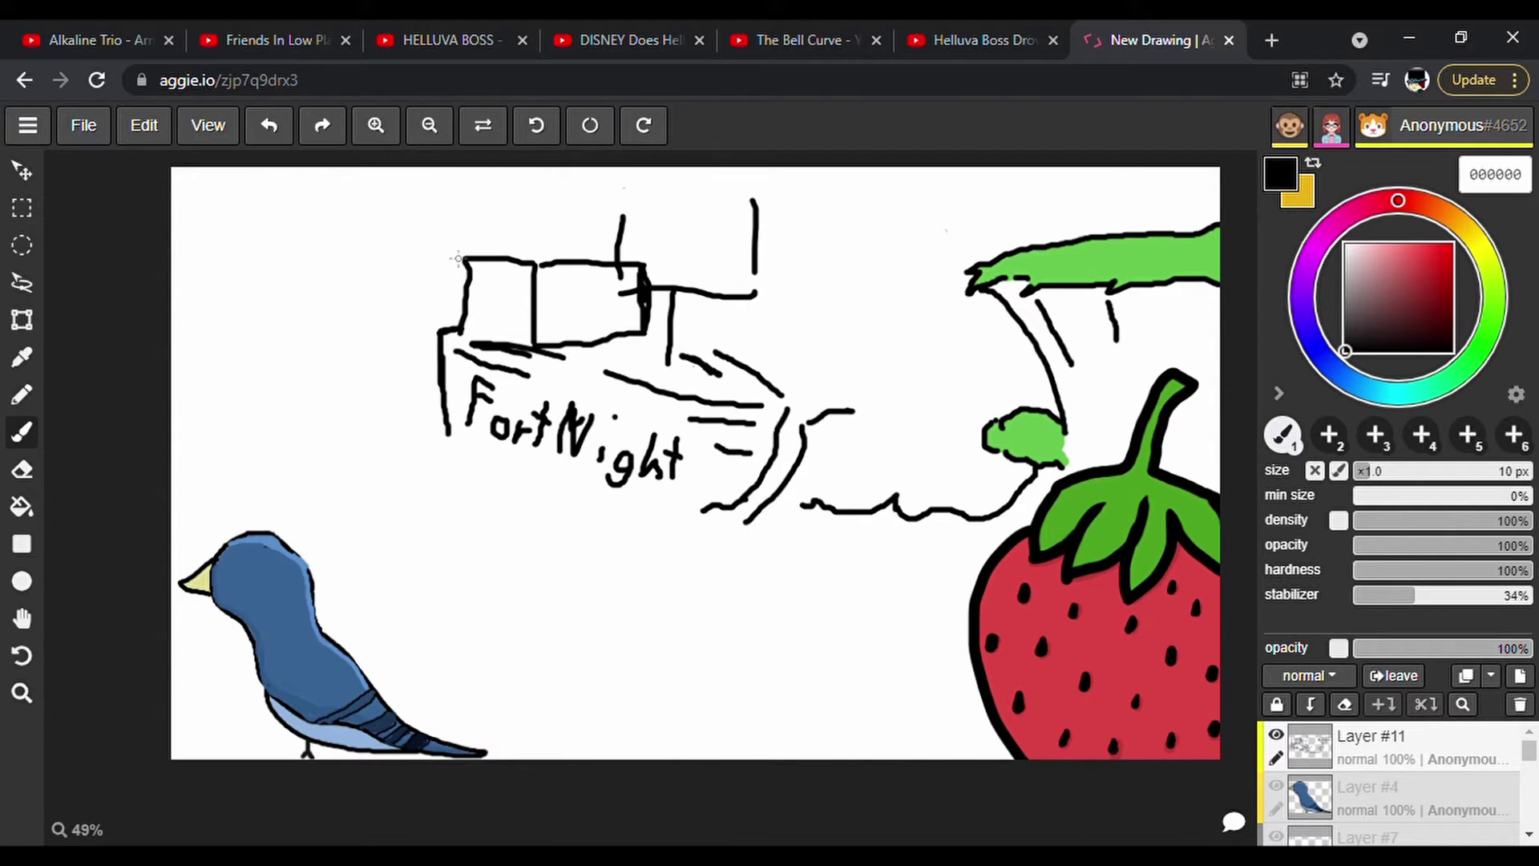
left_click_drag(491, 457, 572, 472)
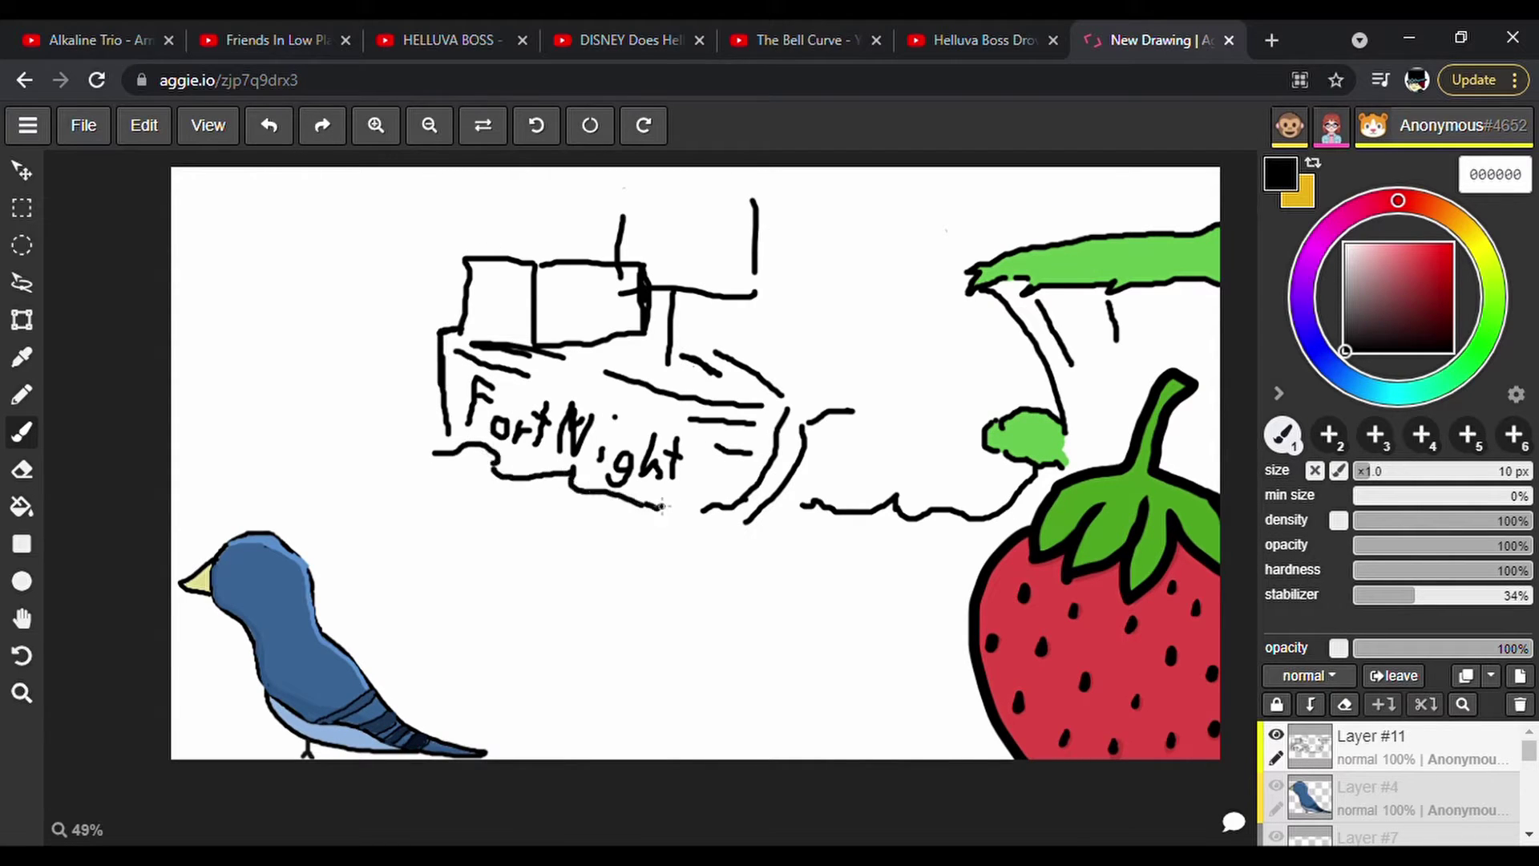
mouse_move(401, 467)
left_mouse_down()
mouse_move(260, 450)
mouse_move(345, 384)
mouse_move(295, 411)
mouse_move(212, 370)
left_mouse_up()
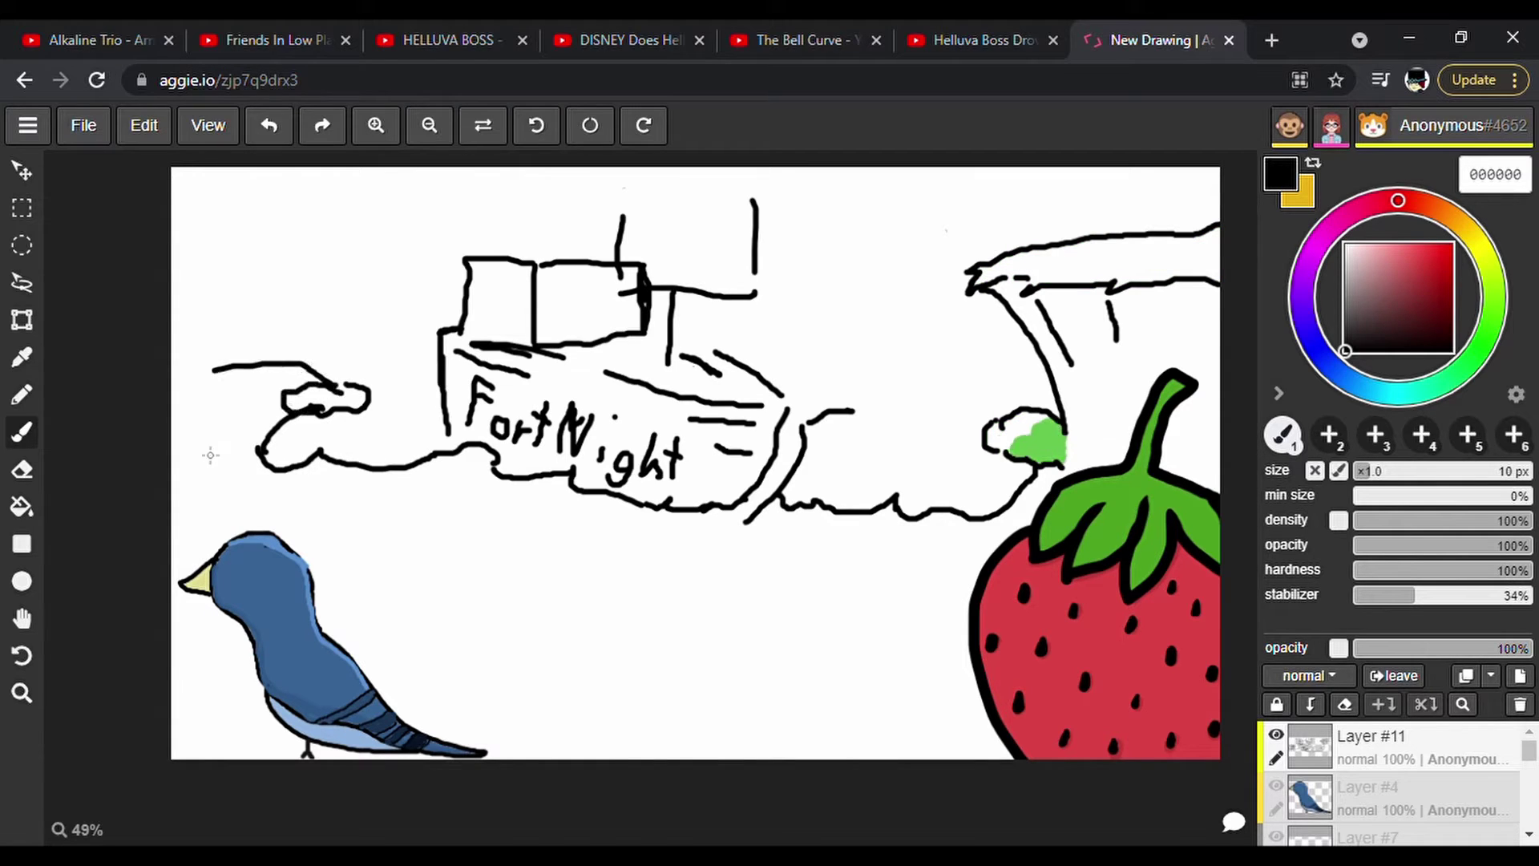
left_click_drag(211, 466, 238, 497)
Draw a small stick figure and a lighthouse with an adjoining hut on top of the cliff.
mouse_move(1014, 260)
left_mouse_down()
mouse_move(1017, 232)
mouse_move(1027, 256)
left_mouse_up()
left_click_drag(1017, 238, 1011, 197)
left_click_drag(1011, 199, 1019, 208)
mouse_move(1113, 251)
left_mouse_down()
mouse_move(1078, 228)
mouse_move(1110, 236)
left_mouse_up()
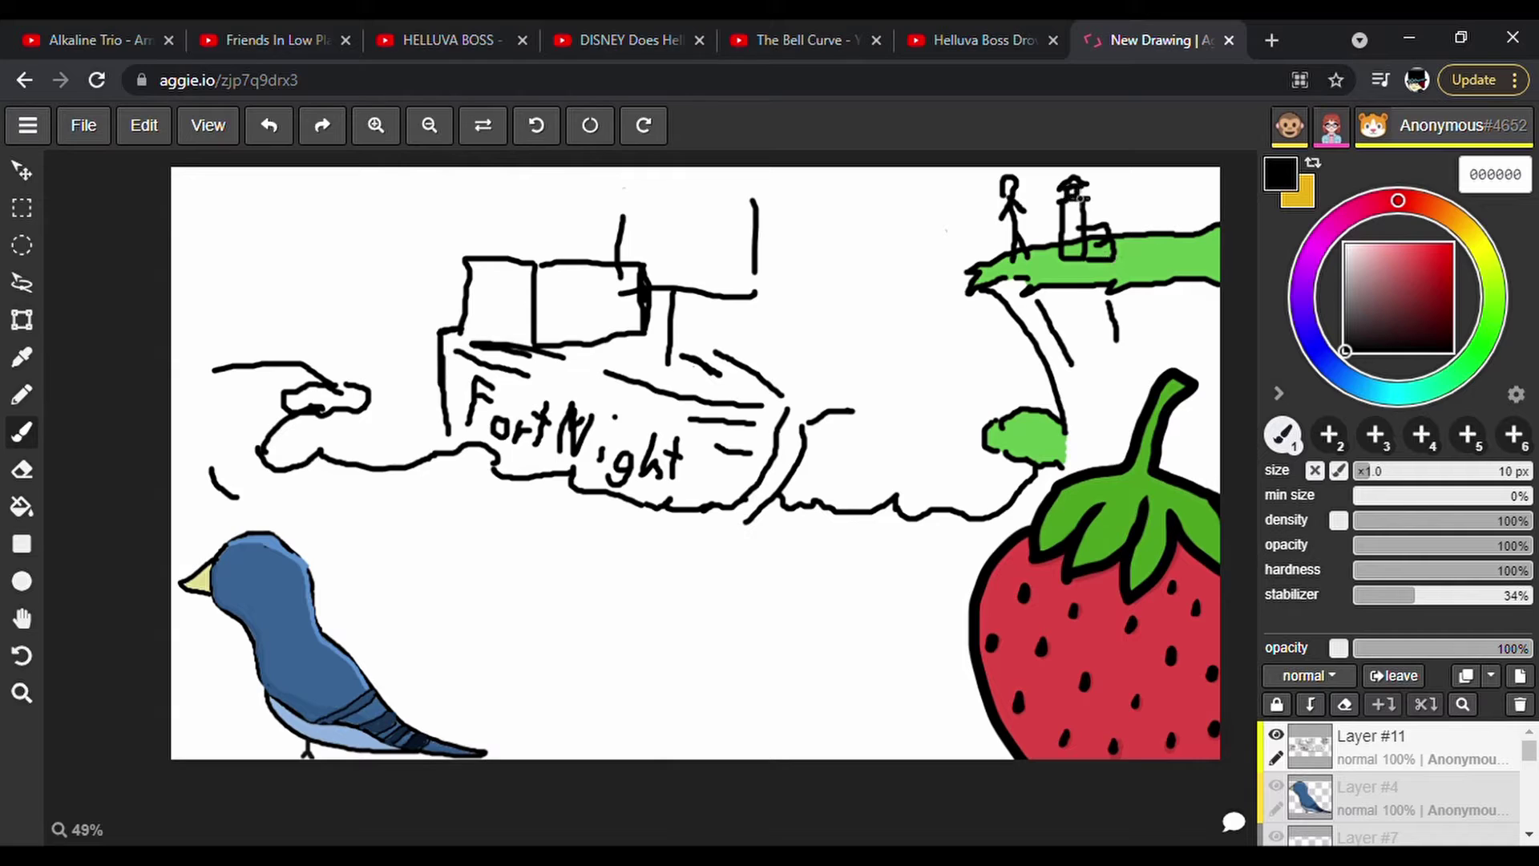
Paint diagonal red ff0000 stripes on the lighthouse tower.
left_click(1452, 244)
mouse_move(1065, 235)
left_mouse_down()
mouse_move(1081, 251)
mouse_move(1083, 230)
left_mouse_up()
left_click_drag(1070, 202, 1082, 212)
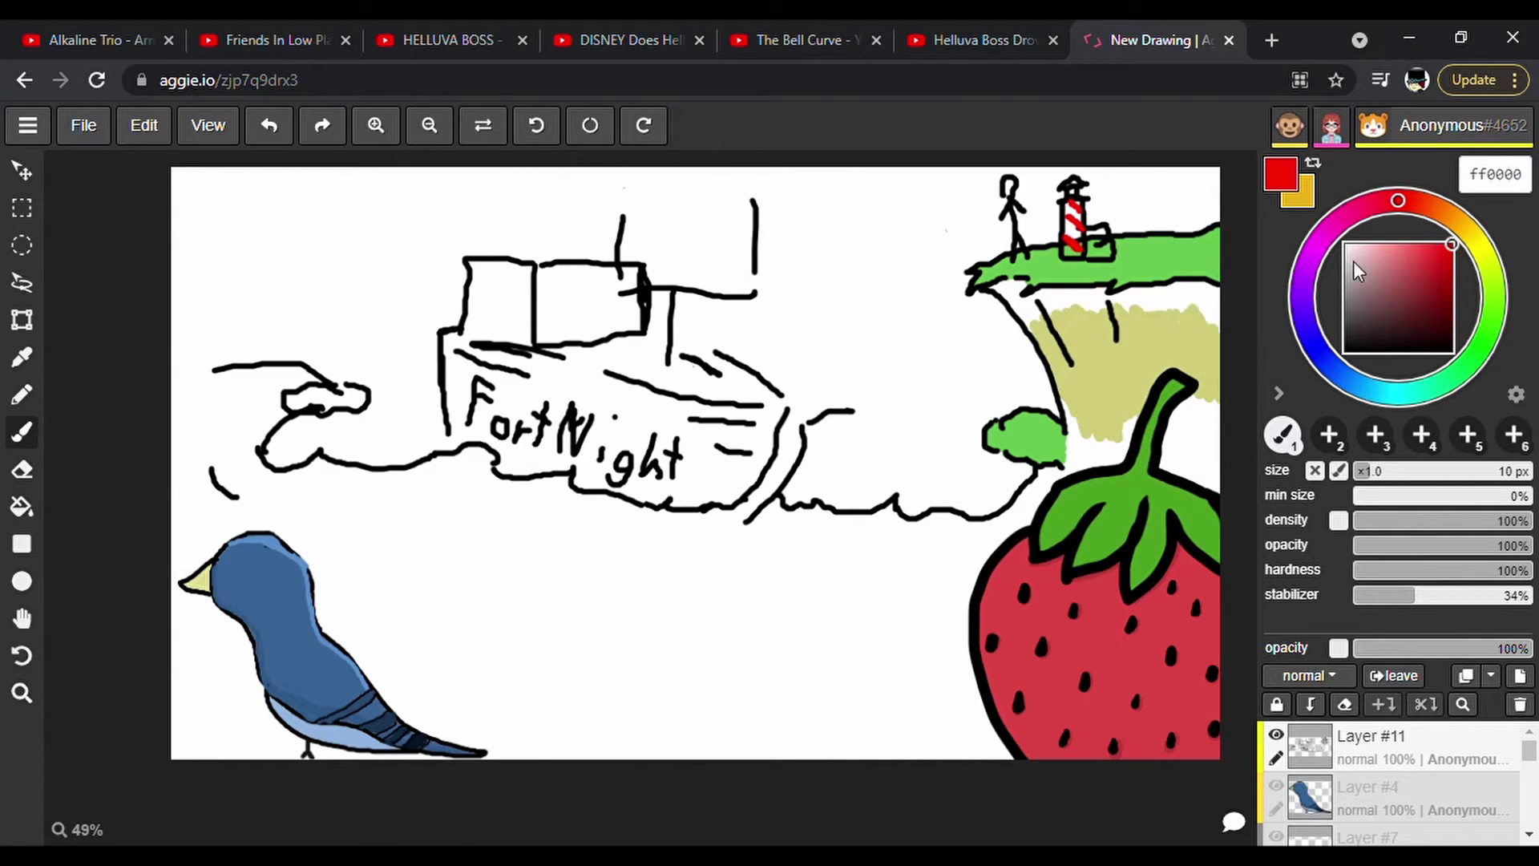
Complete the ship's bowsprit and the cabin's roof edge in black.
left_click(1345, 351)
left_click_drag(784, 395, 851, 415)
left_click_drag(464, 258, 617, 255)
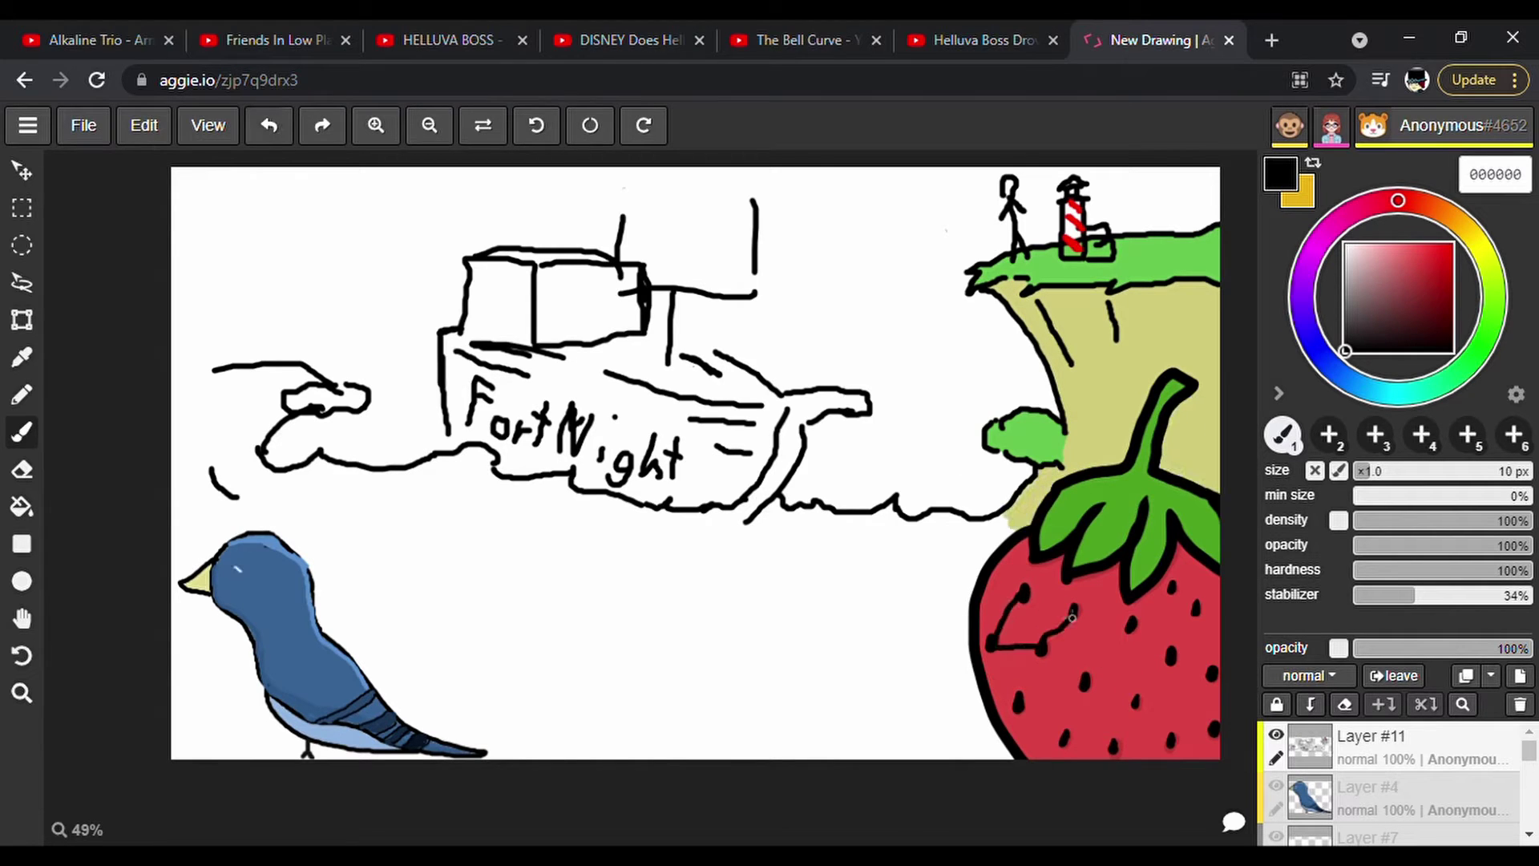
Connect the strawberry's seeds with a black zigzag line and draw a doorway on the ship's cabin.
mouse_move(1024, 591)
left_mouse_down()
mouse_move(1130, 624)
mouse_move(1212, 673)
left_mouse_up()
left_click(269, 126)
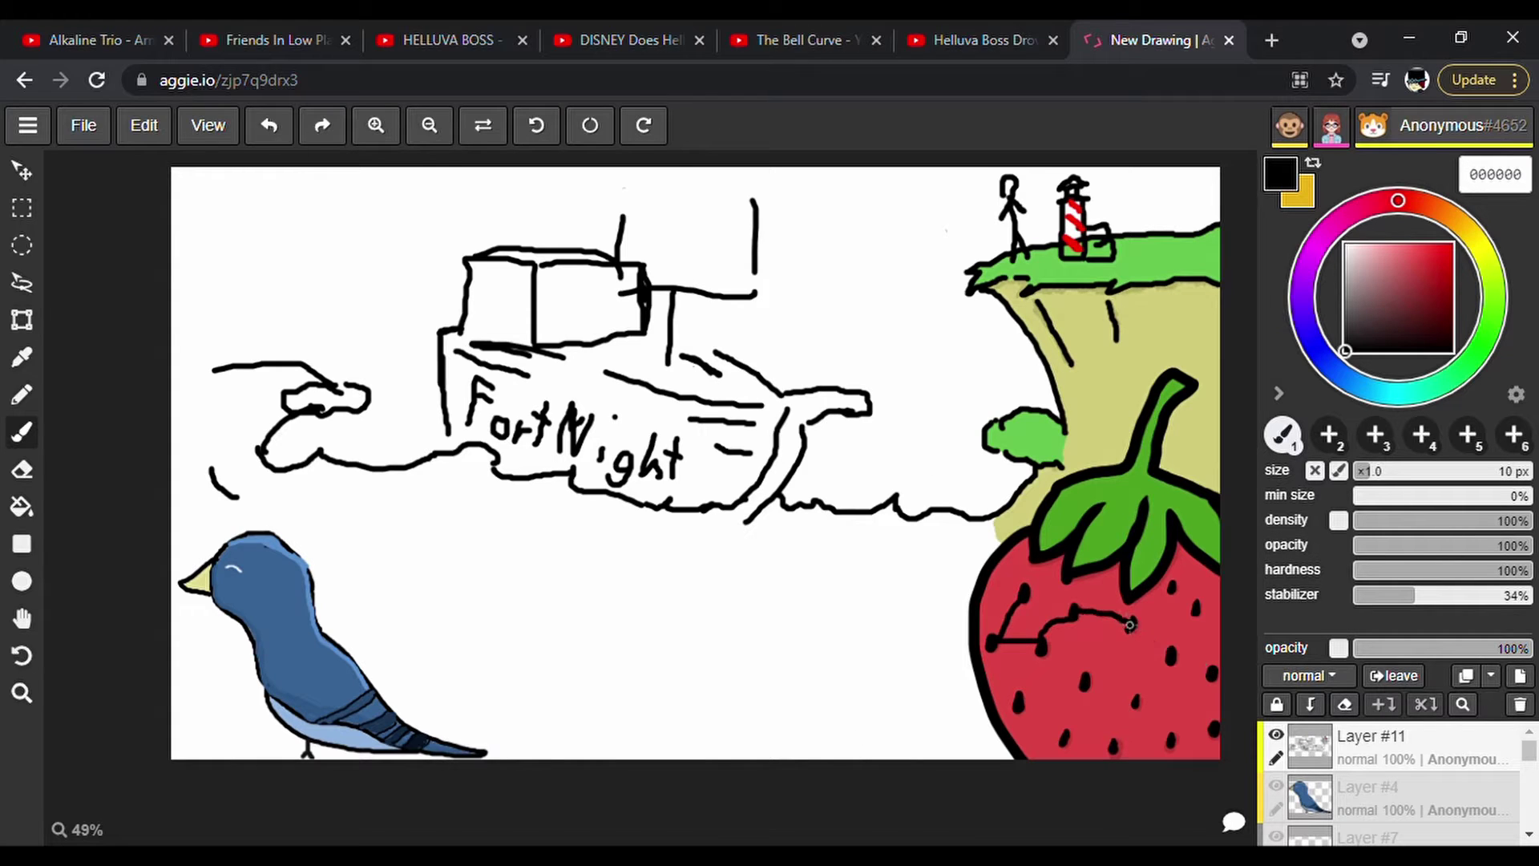
left_click_drag(569, 340, 594, 318)
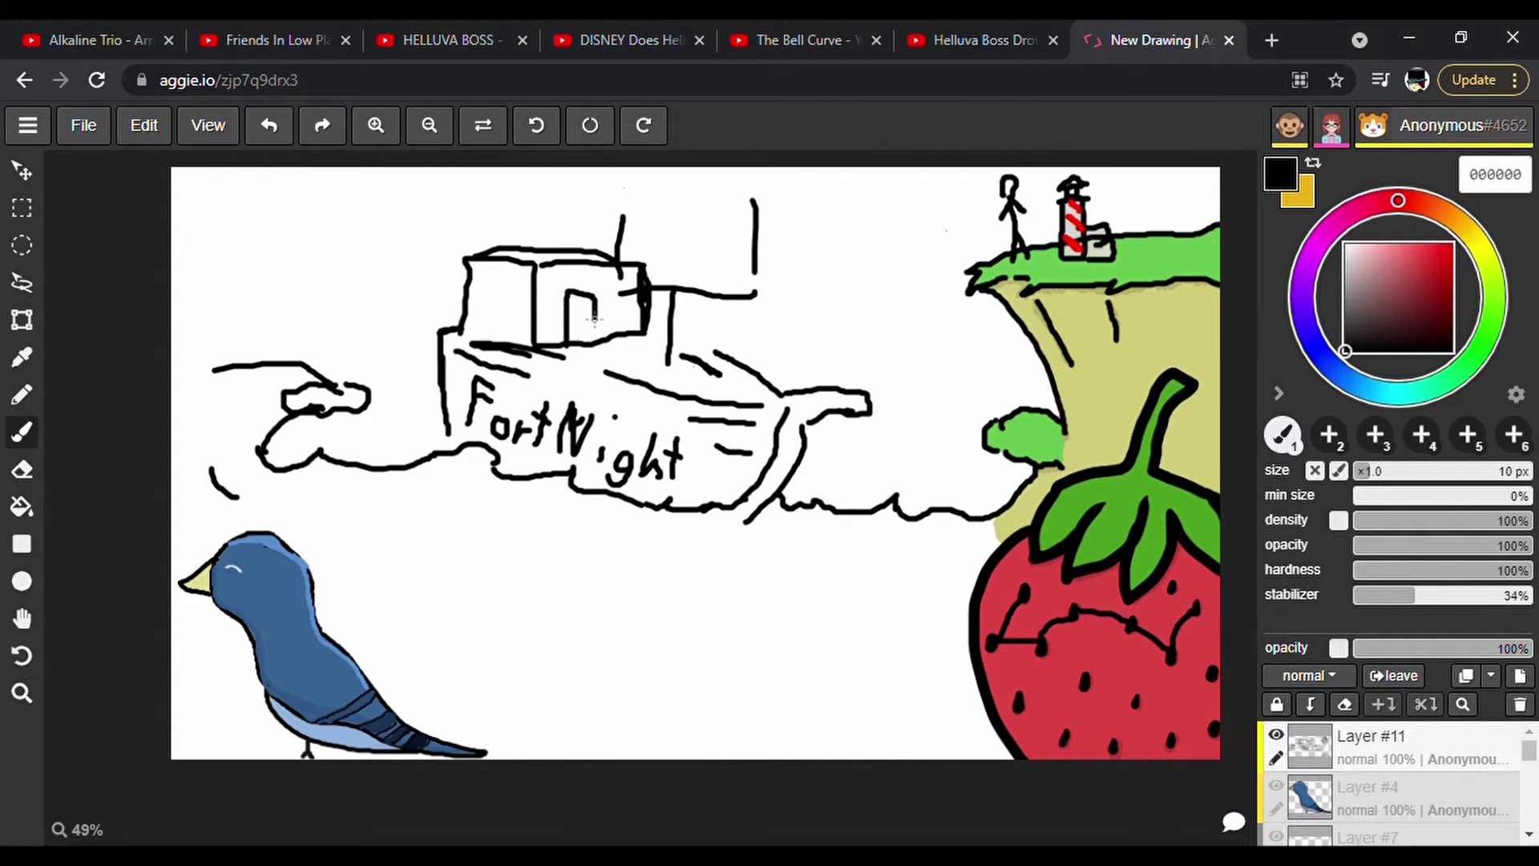
Paint bright green 00ff5c drips hanging from the bird's beak.
left_click(1457, 372)
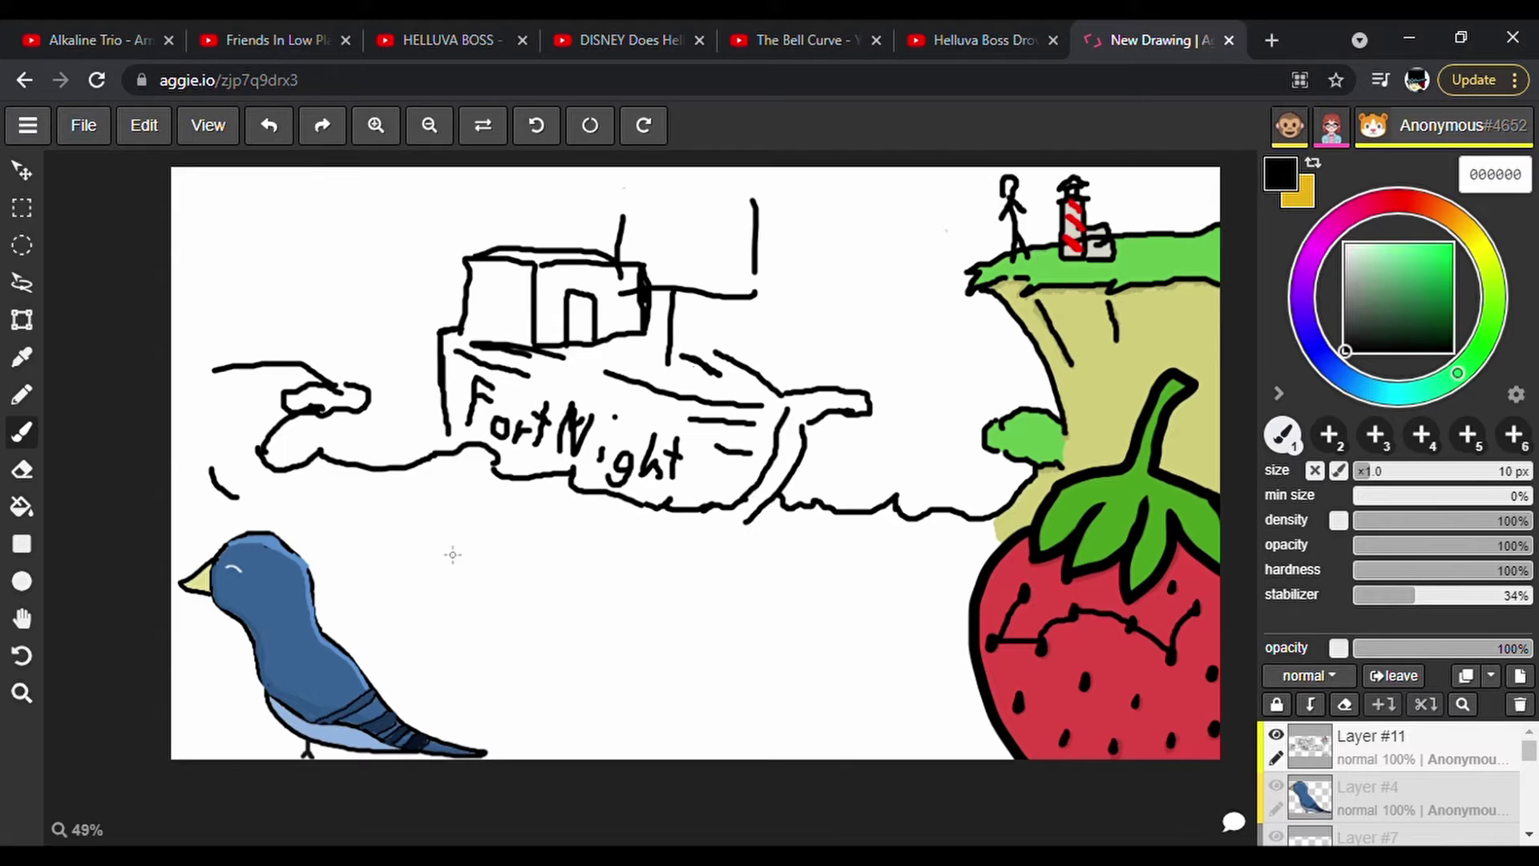
left_click(1451, 244)
mouse_move(187, 592)
left_mouse_down()
mouse_move(202, 627)
mouse_move(209, 605)
left_mouse_up()
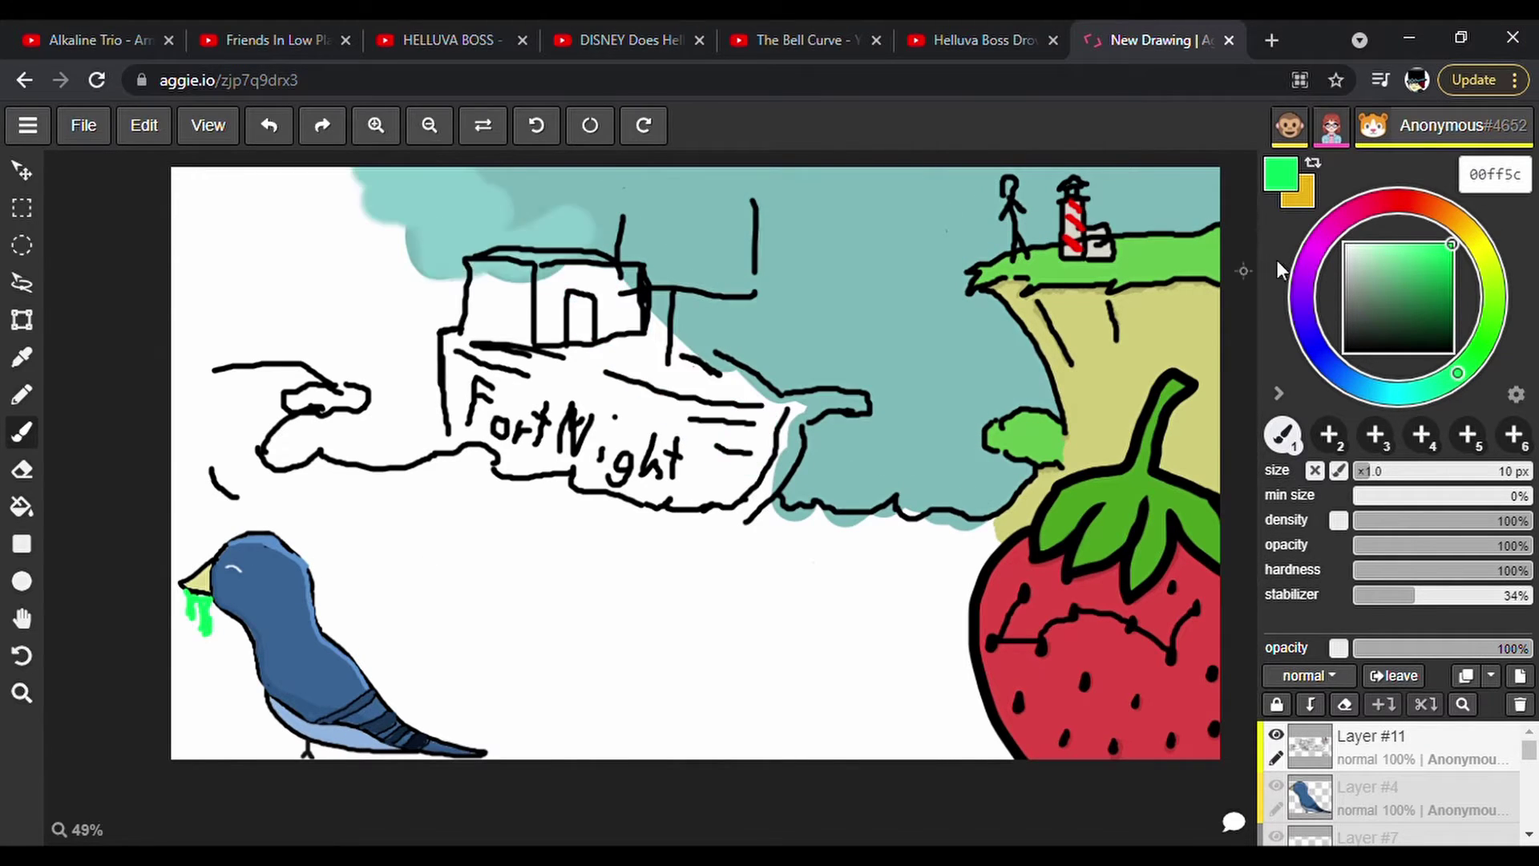
Outline flames along the bird's head, back and tail in orange, with an inner line in yellow.
left_click(1452, 217)
mouse_move(242, 529)
left_mouse_down()
mouse_move(292, 501)
mouse_move(392, 553)
left_mouse_up()
mouse_move(411, 644)
left_mouse_down()
mouse_move(481, 691)
mouse_move(493, 752)
left_mouse_up()
left_click(1477, 242)
left_click_drag(286, 525, 476, 750)
Sketch a sea monster's head in black behind the ship, with a snout, angry eyes and toothy open jaws.
left_click(1345, 350)
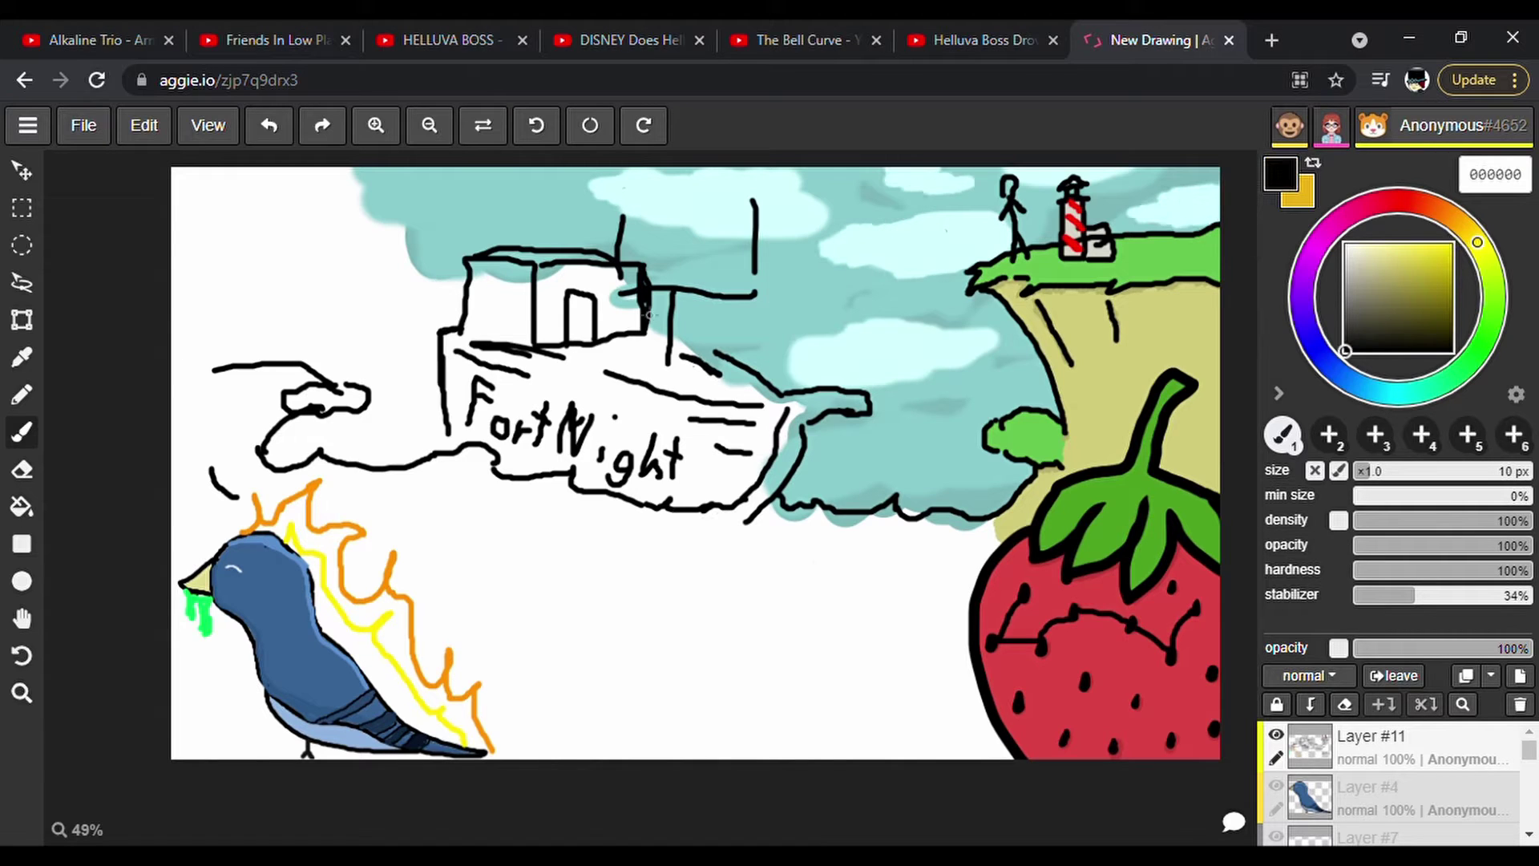
mouse_move(406, 255)
left_mouse_down()
mouse_move(307, 243)
mouse_move(309, 201)
mouse_move(259, 223)
left_mouse_up()
left_click_drag(391, 318, 308, 331)
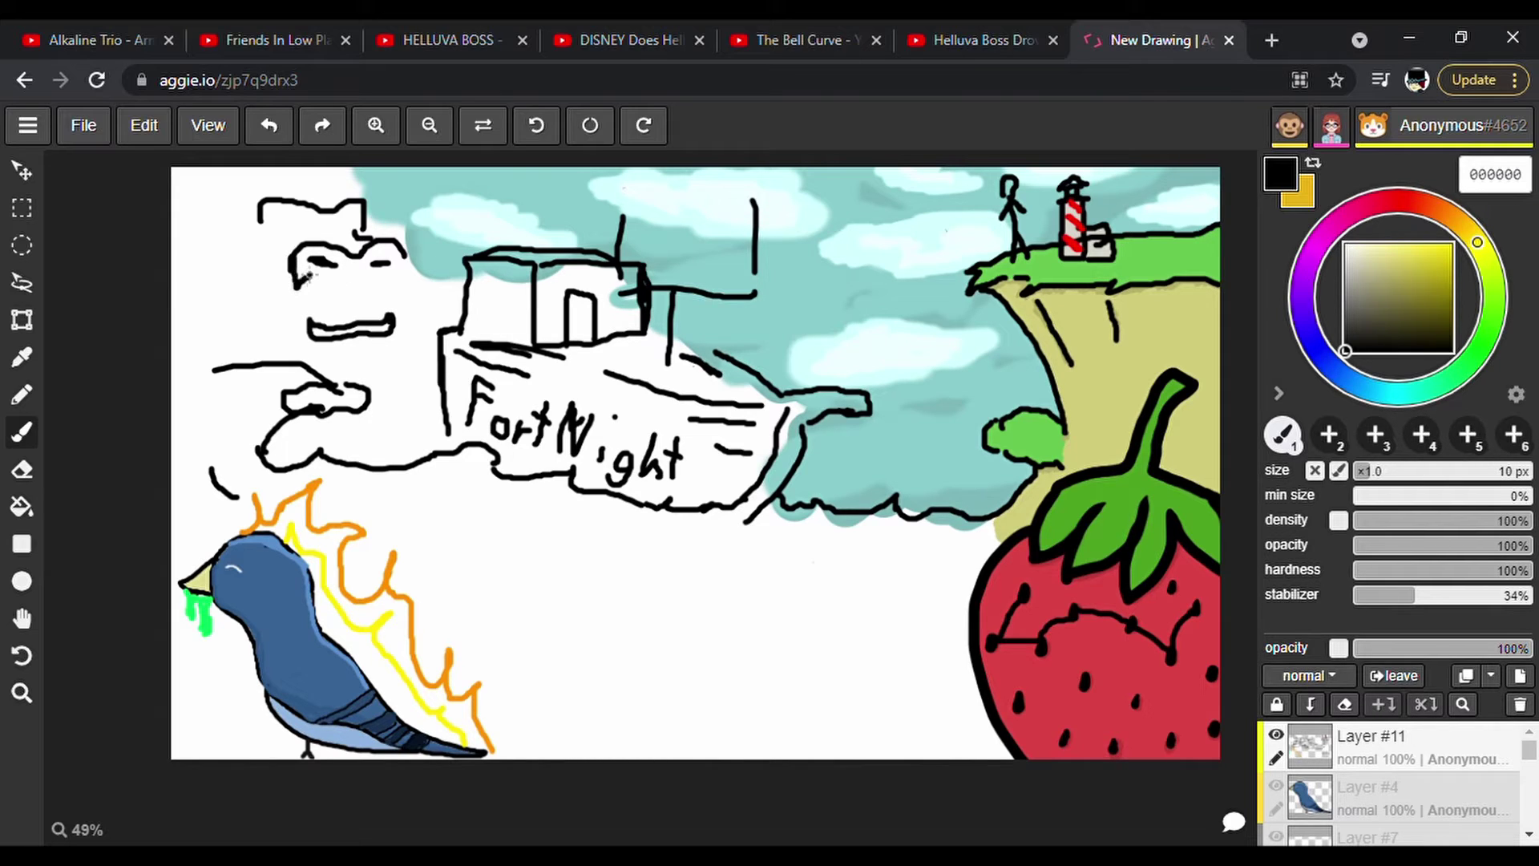
mouse_move(309, 279)
left_mouse_down()
mouse_move(302, 335)
mouse_move(279, 308)
mouse_move(260, 221)
left_mouse_up()
mouse_move(294, 260)
left_mouse_down()
mouse_move(280, 270)
mouse_move(329, 325)
mouse_move(350, 288)
mouse_move(368, 318)
left_mouse_up()
mouse_move(375, 331)
left_mouse_down()
mouse_move(370, 351)
mouse_move(330, 324)
mouse_move(321, 291)
left_mouse_up()
Draw the monster's neck, spiky mane and short scale marks along its body.
left_click_drag(295, 311, 247, 363)
mouse_move(175, 281)
left_mouse_down()
mouse_move(313, 183)
mouse_move(241, 168)
mouse_move(205, 237)
left_mouse_up()
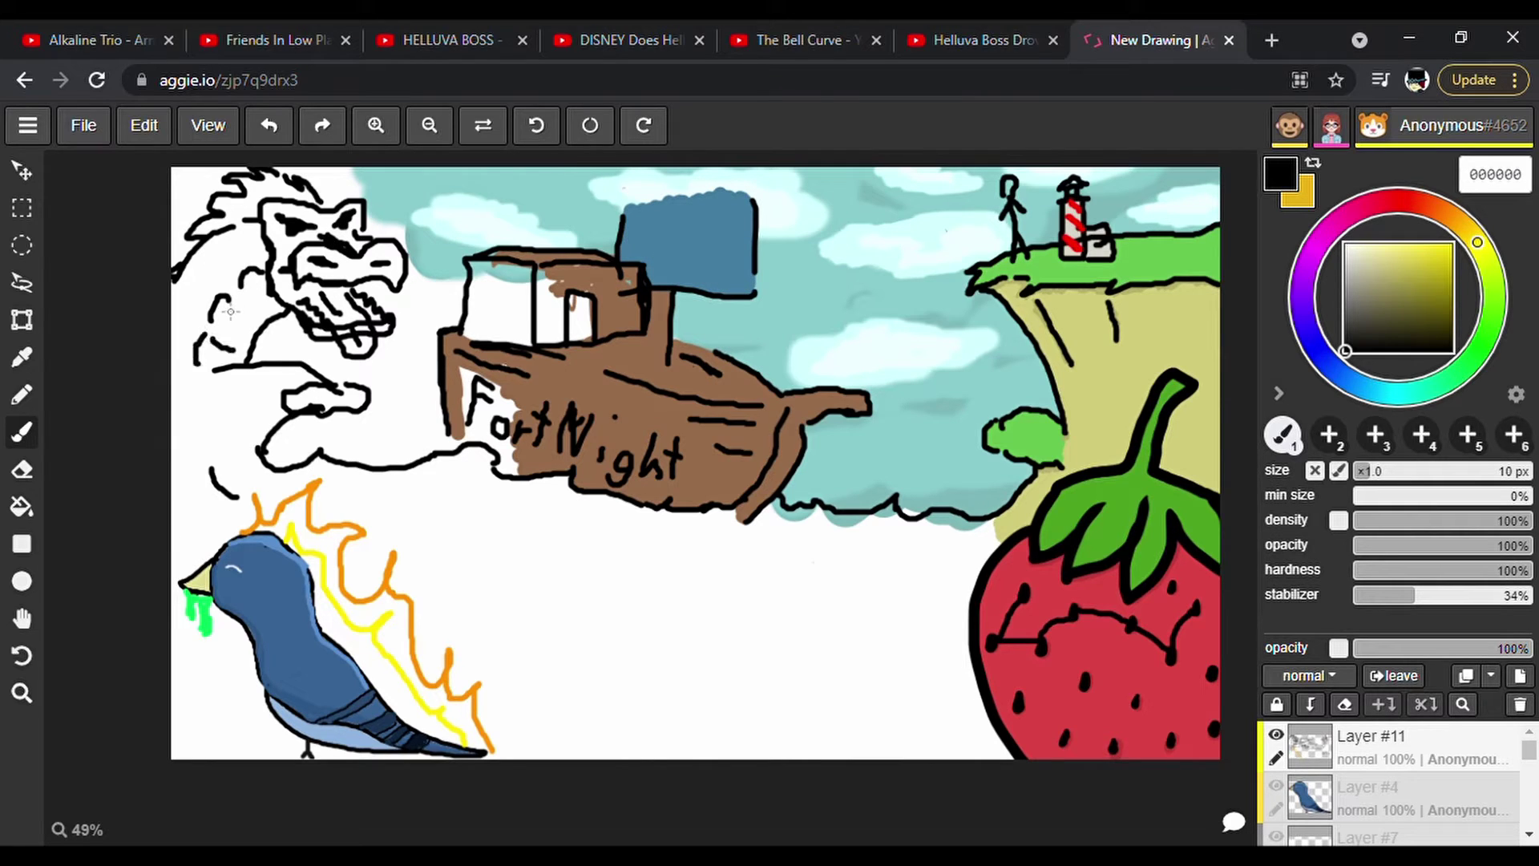
left_click_drag(230, 313, 260, 325)
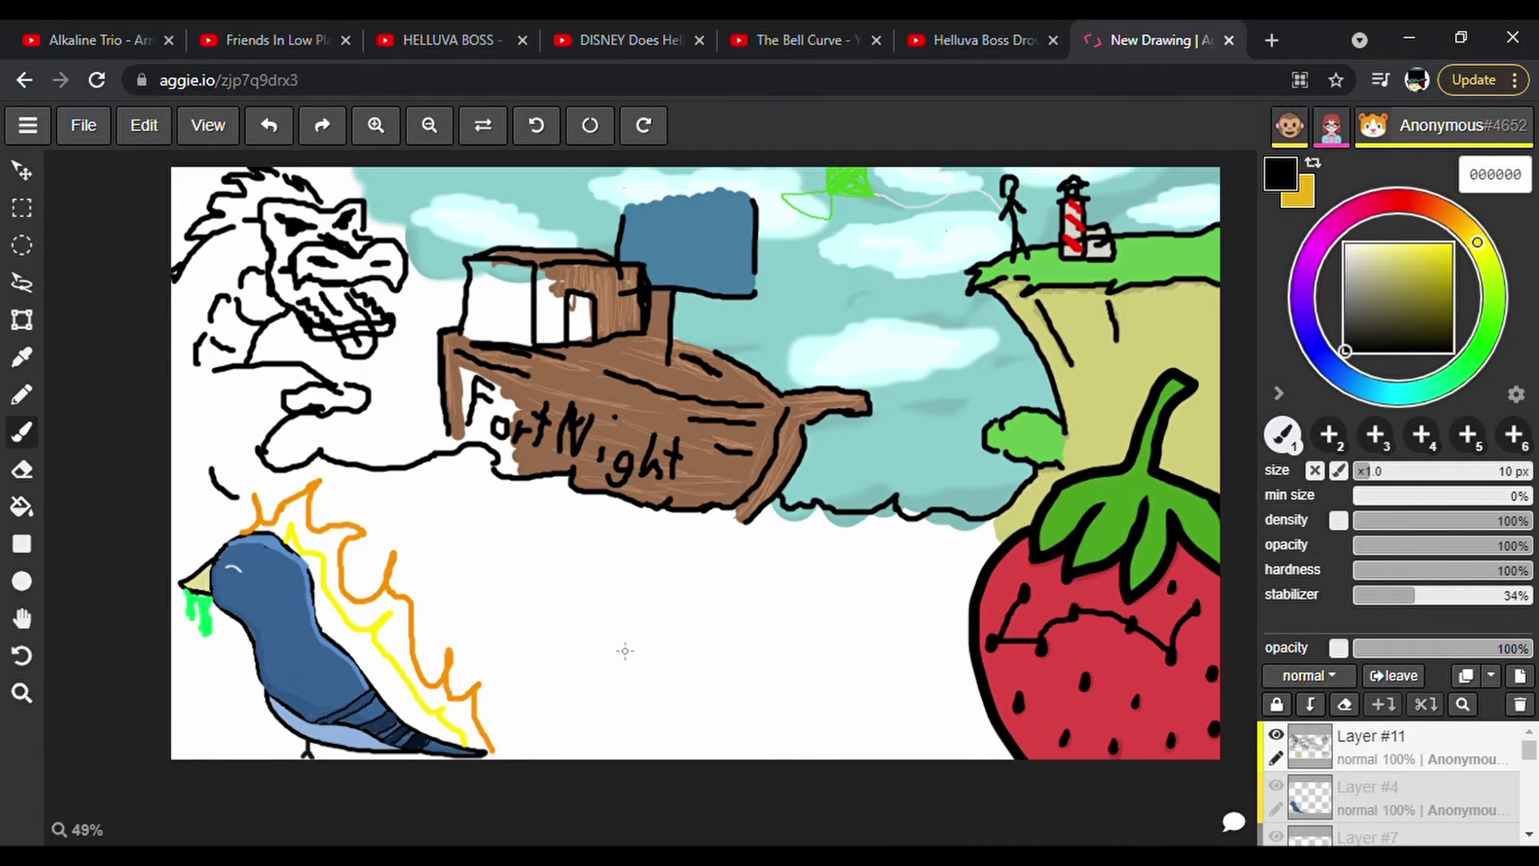
Sketch a beaked sea creature with curling tentacles below the ship, plus a small black hut on the cliff face.
mouse_move(657, 676)
left_mouse_down()
mouse_move(785, 617)
mouse_move(816, 664)
left_mouse_up()
mouse_move(733, 597)
left_mouse_down()
mouse_move(692, 633)
mouse_move(656, 594)
mouse_move(644, 658)
left_mouse_up()
mouse_move(611, 643)
left_mouse_down()
mouse_move(606, 581)
mouse_move(587, 653)
left_mouse_up()
left_click_drag(749, 599, 766, 613)
mouse_move(826, 554)
left_mouse_down()
mouse_move(819, 653)
mouse_move(823, 555)
left_mouse_up()
left_click_drag(503, 629, 580, 692)
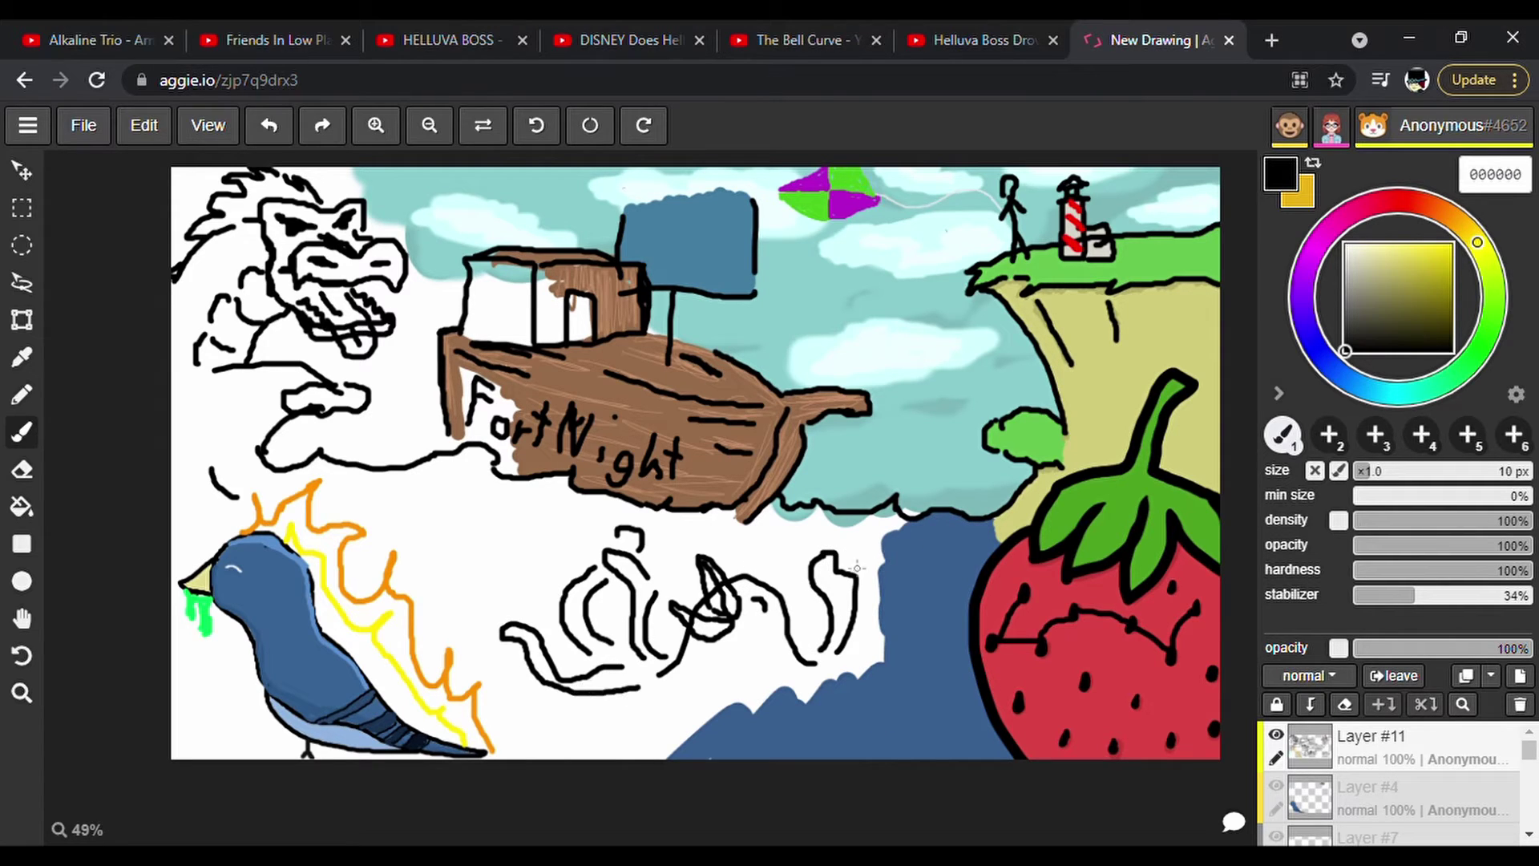
left_click_drag(861, 619, 883, 662)
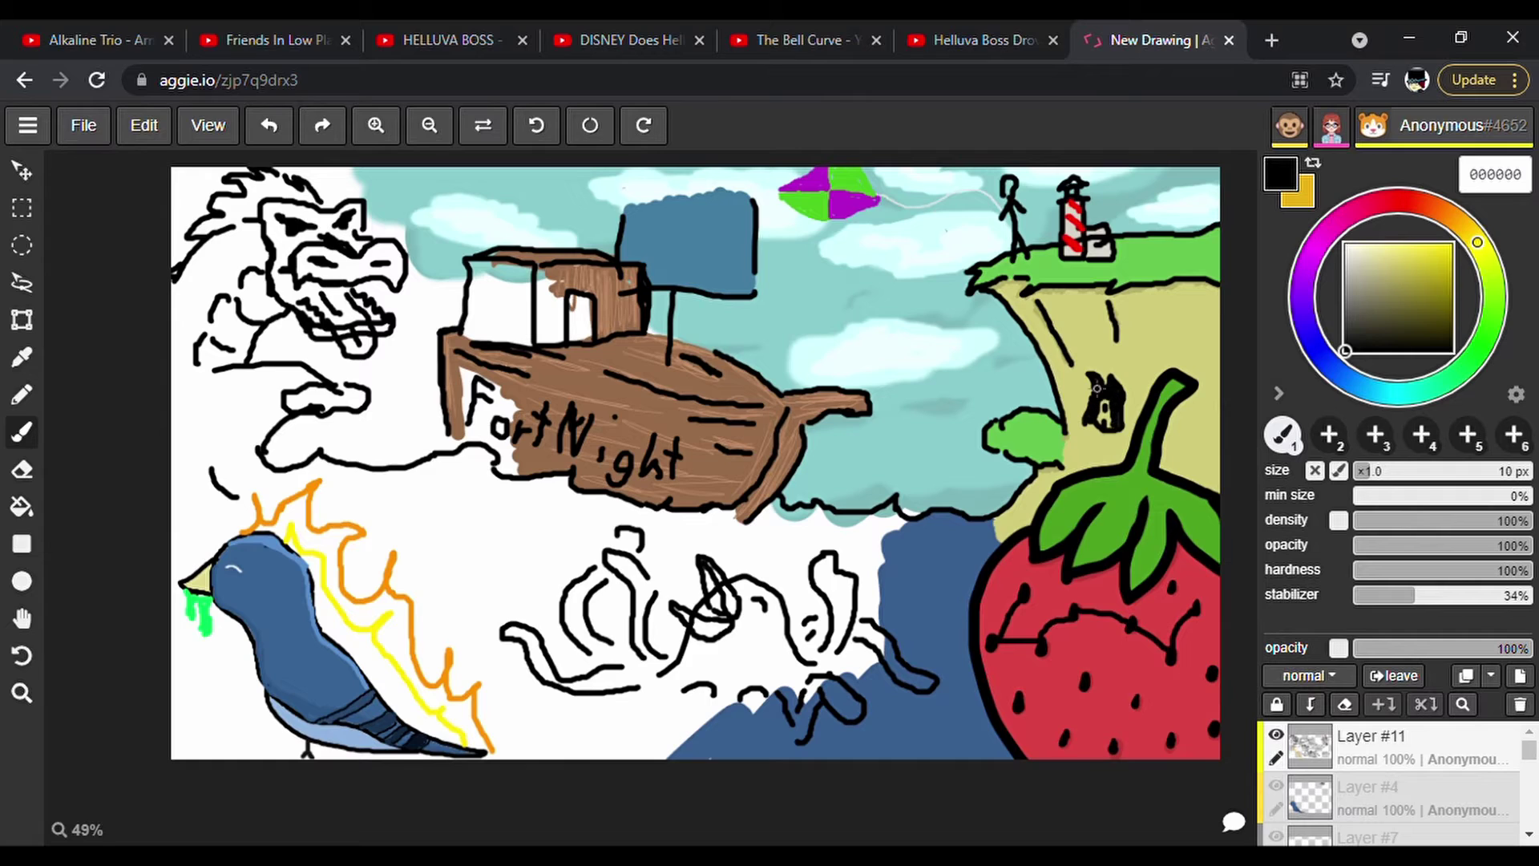
Paint the flames along the bird's back with red ff0006 against its body and yellow ffe800 beyond it.
left_click_drag(1419, 212, 1395, 200)
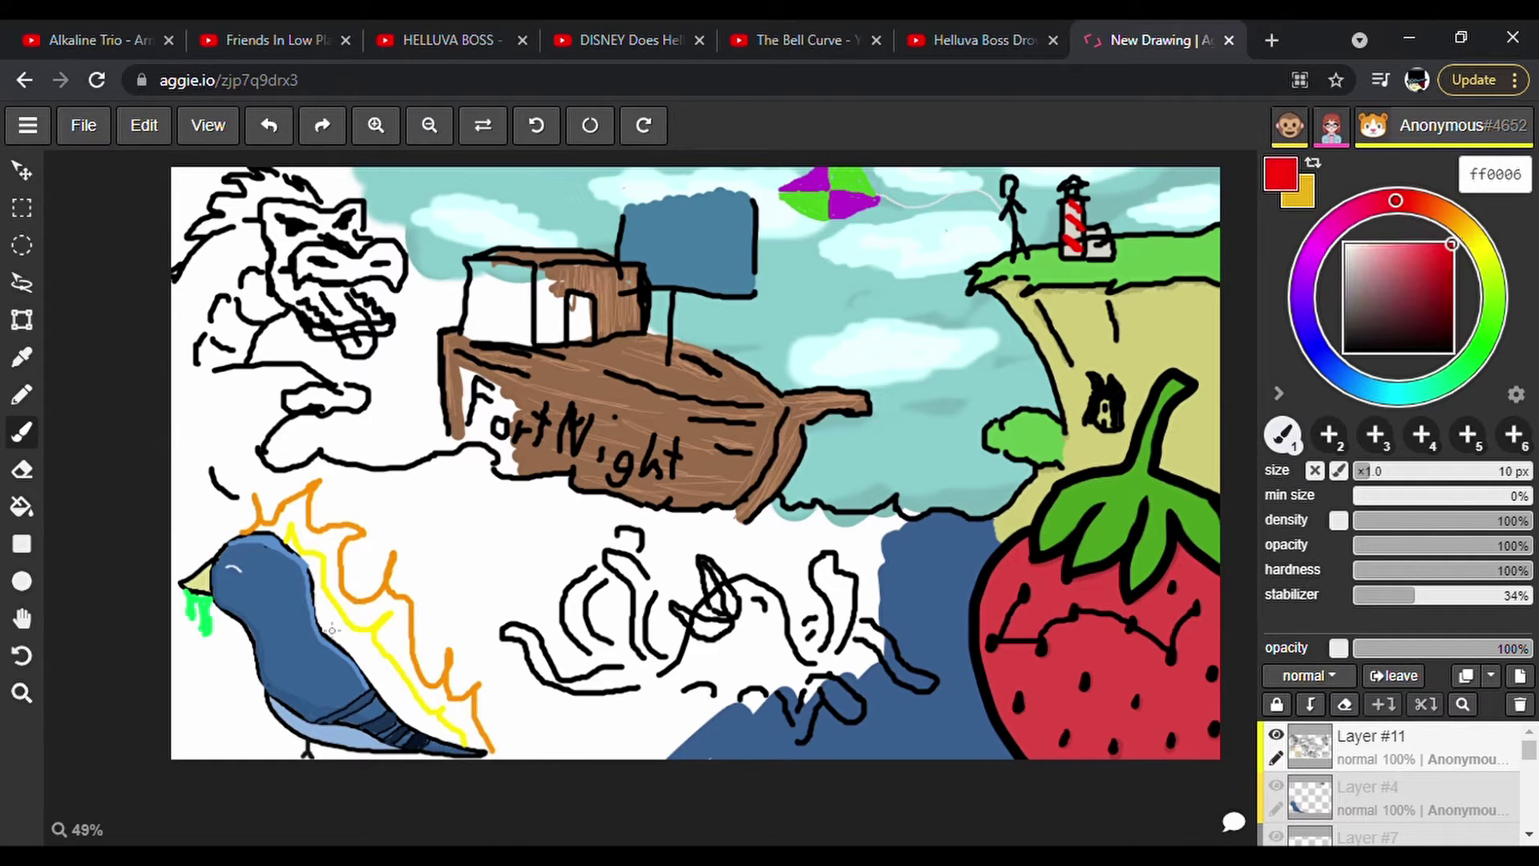
left_click_drag(325, 625, 410, 721)
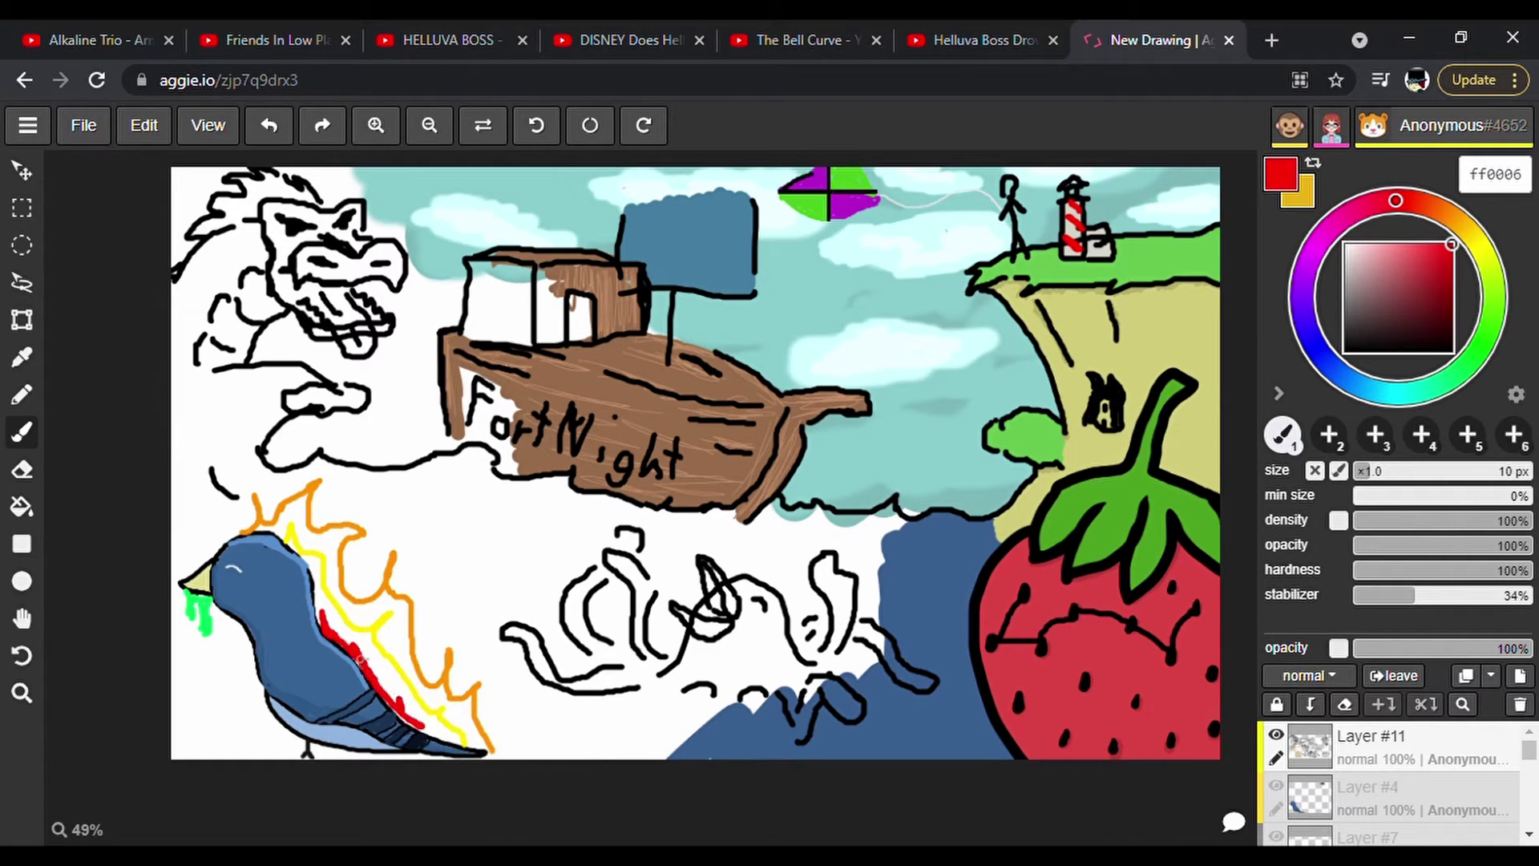
left_click(1481, 244)
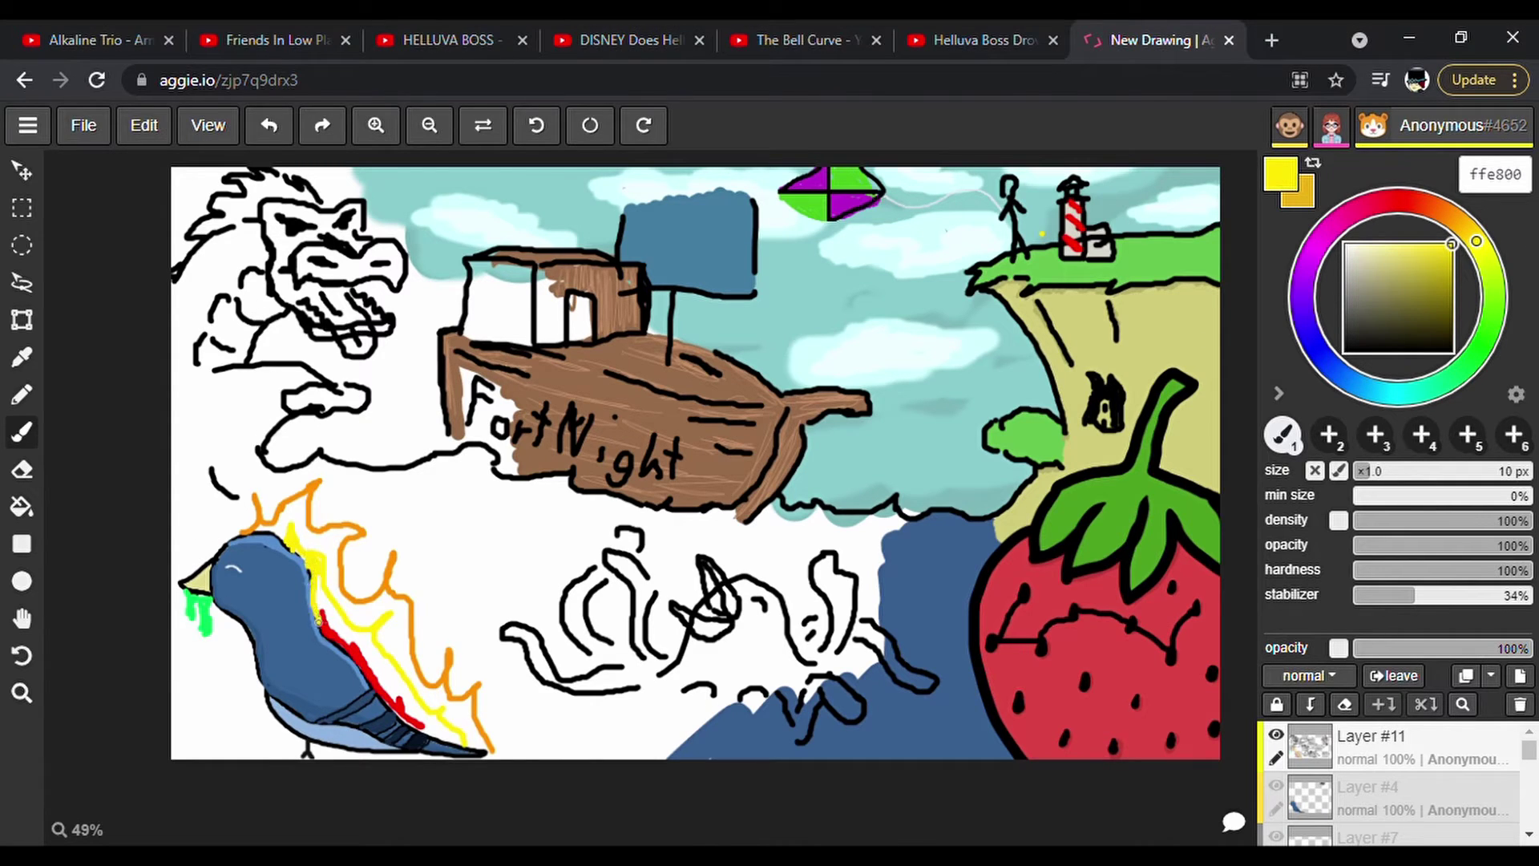
left_click_drag(319, 621, 403, 683)
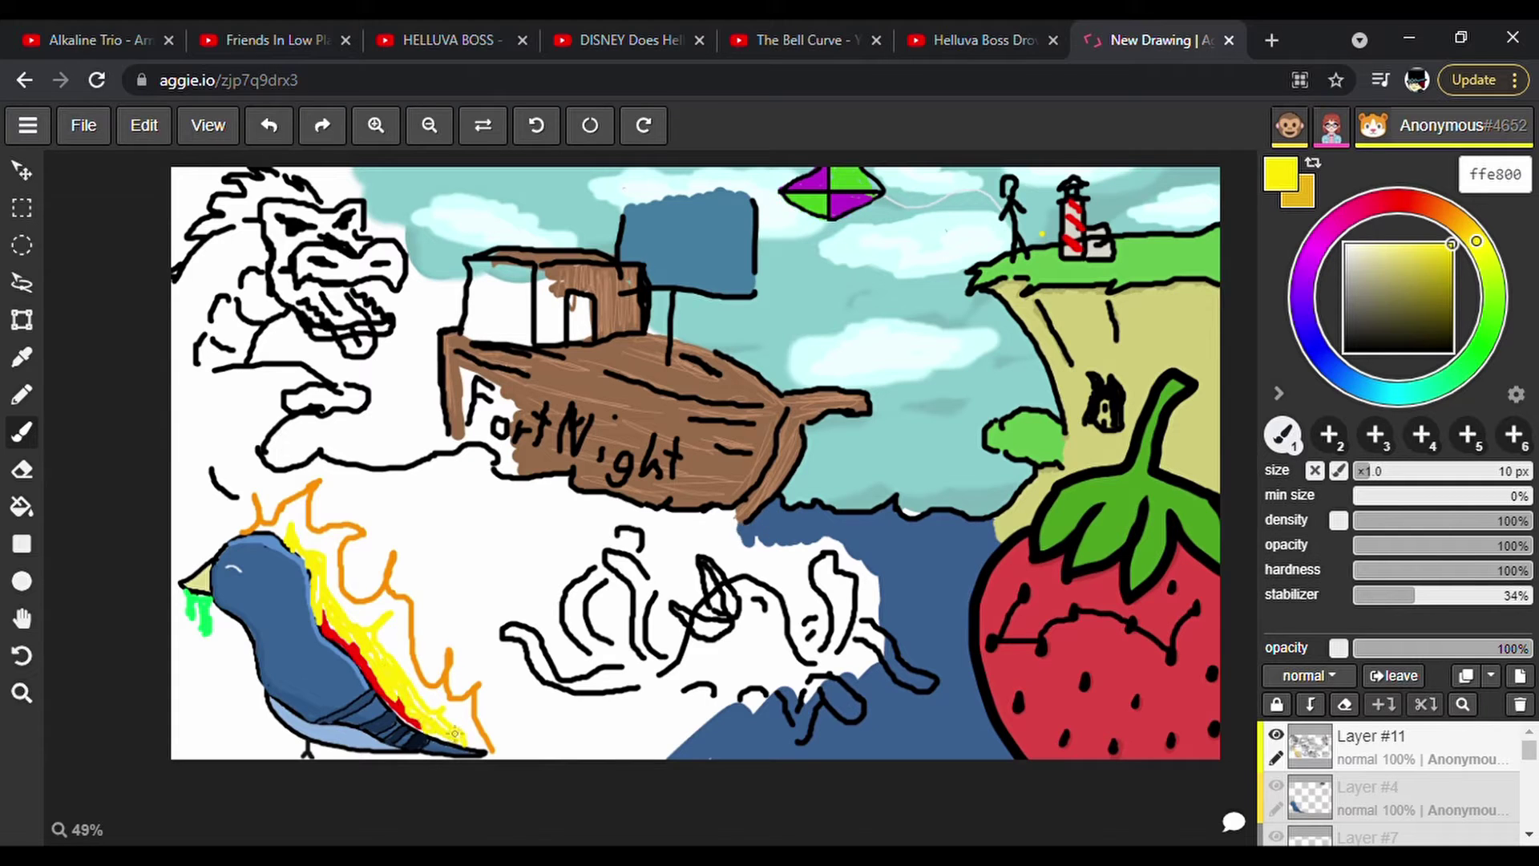
Fill the bird's outer flames with orange ff9c00 and extend the inner red flame up its neck in ff0300.
left_click(278, 523, "alt")
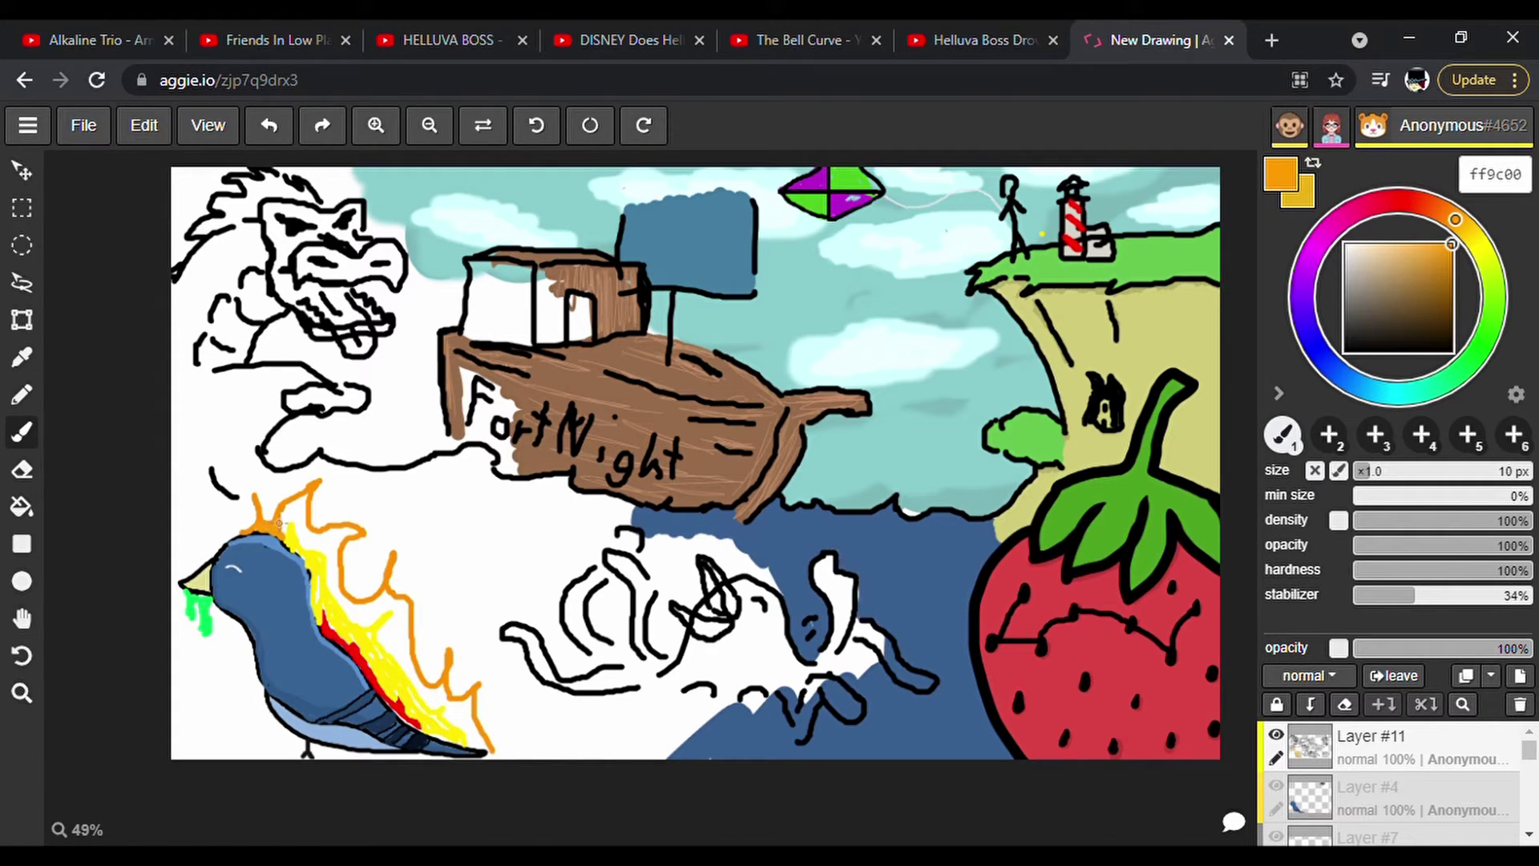
mouse_move(278, 523)
left_mouse_down()
mouse_move(298, 501)
mouse_move(331, 577)
mouse_move(321, 535)
mouse_move(349, 533)
left_mouse_up()
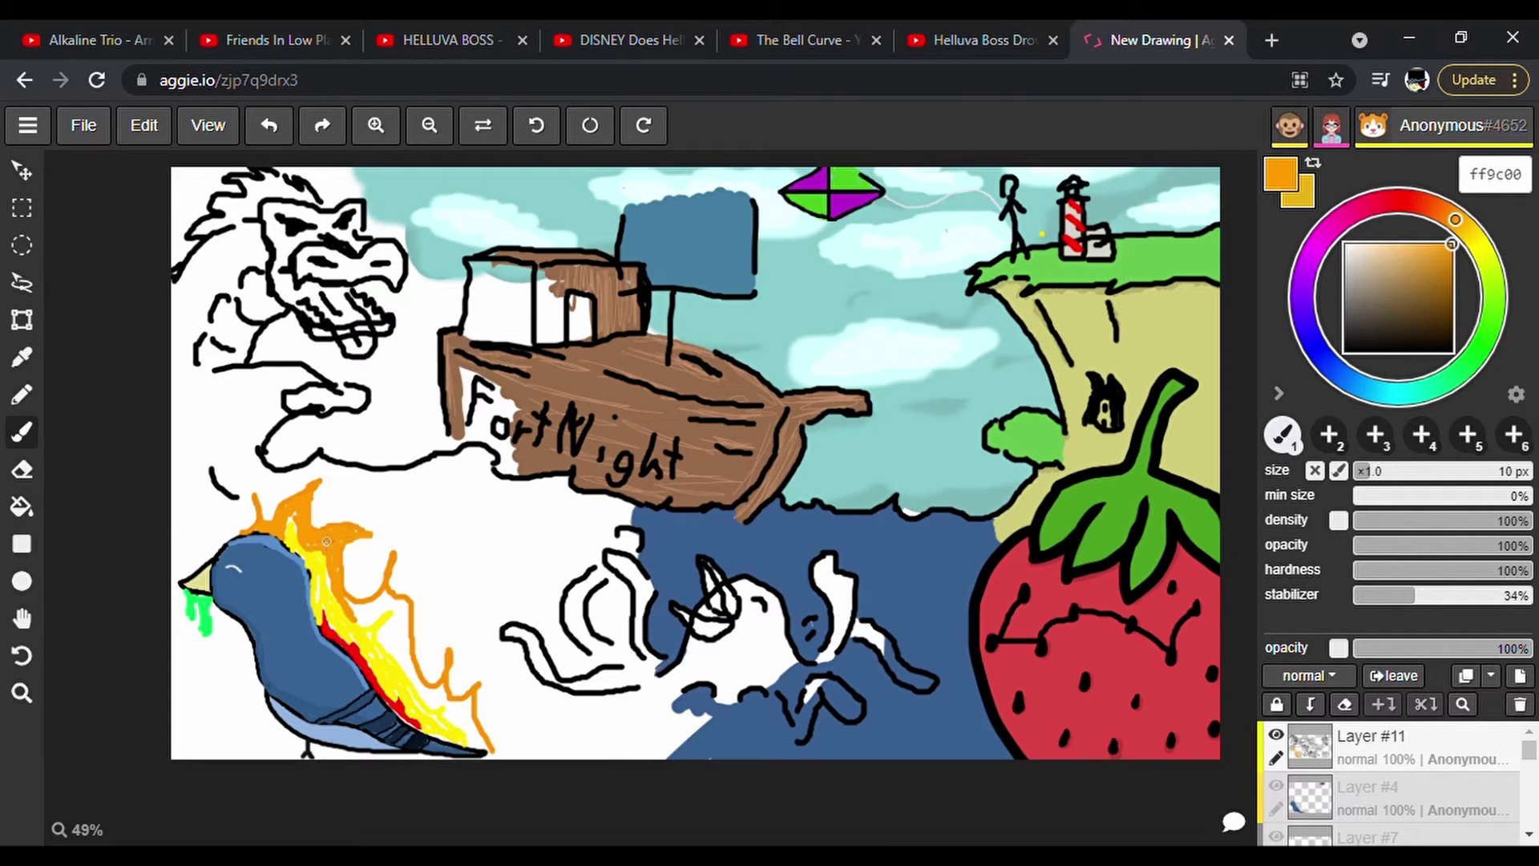
left_click_drag(362, 621, 392, 592)
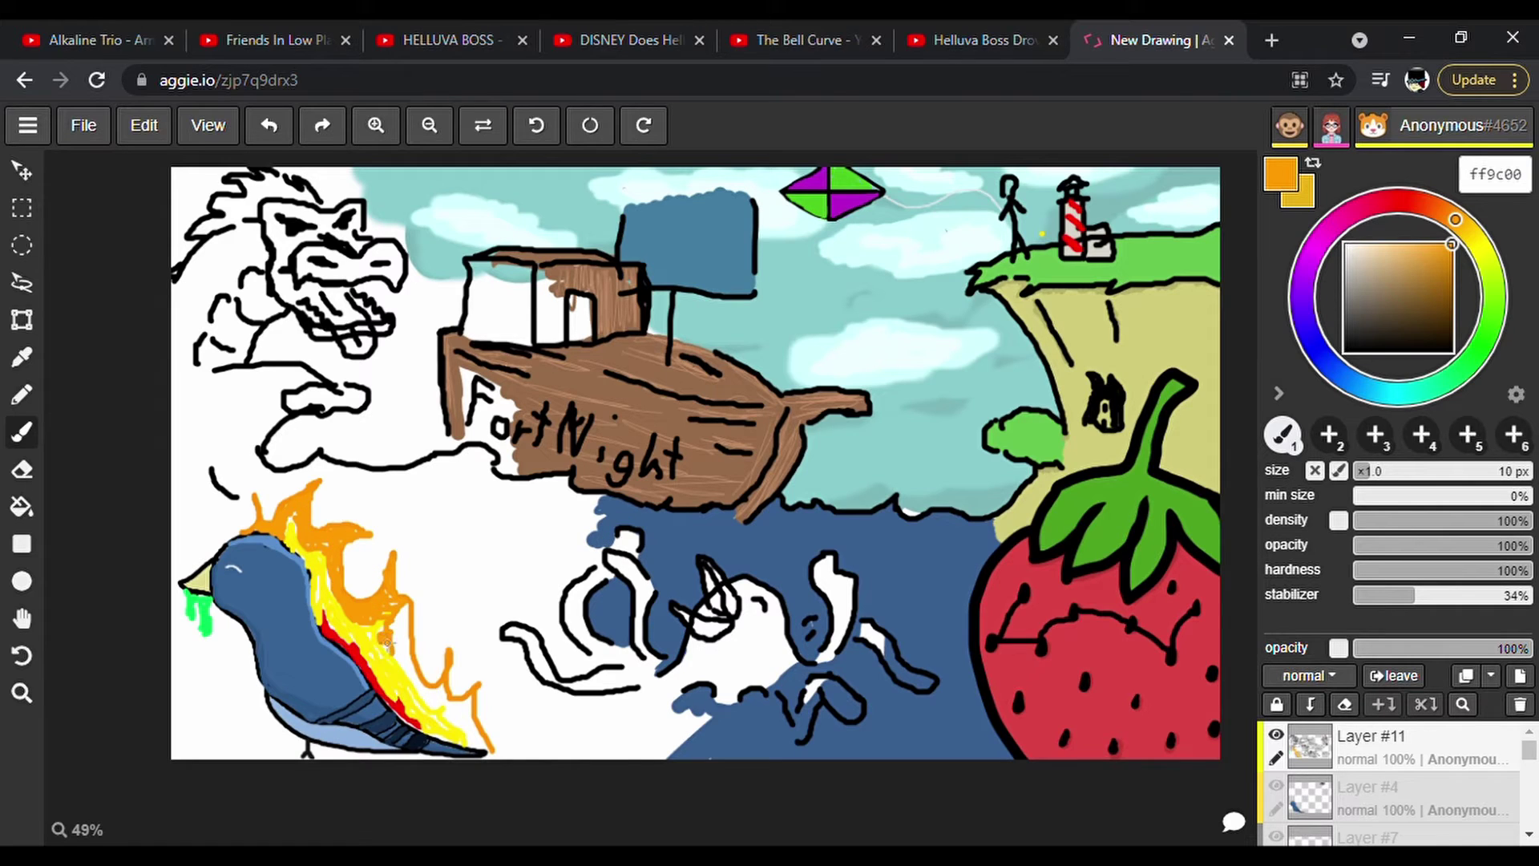
mouse_move(400, 663)
left_mouse_down()
mouse_move(436, 704)
mouse_move(398, 637)
left_mouse_up()
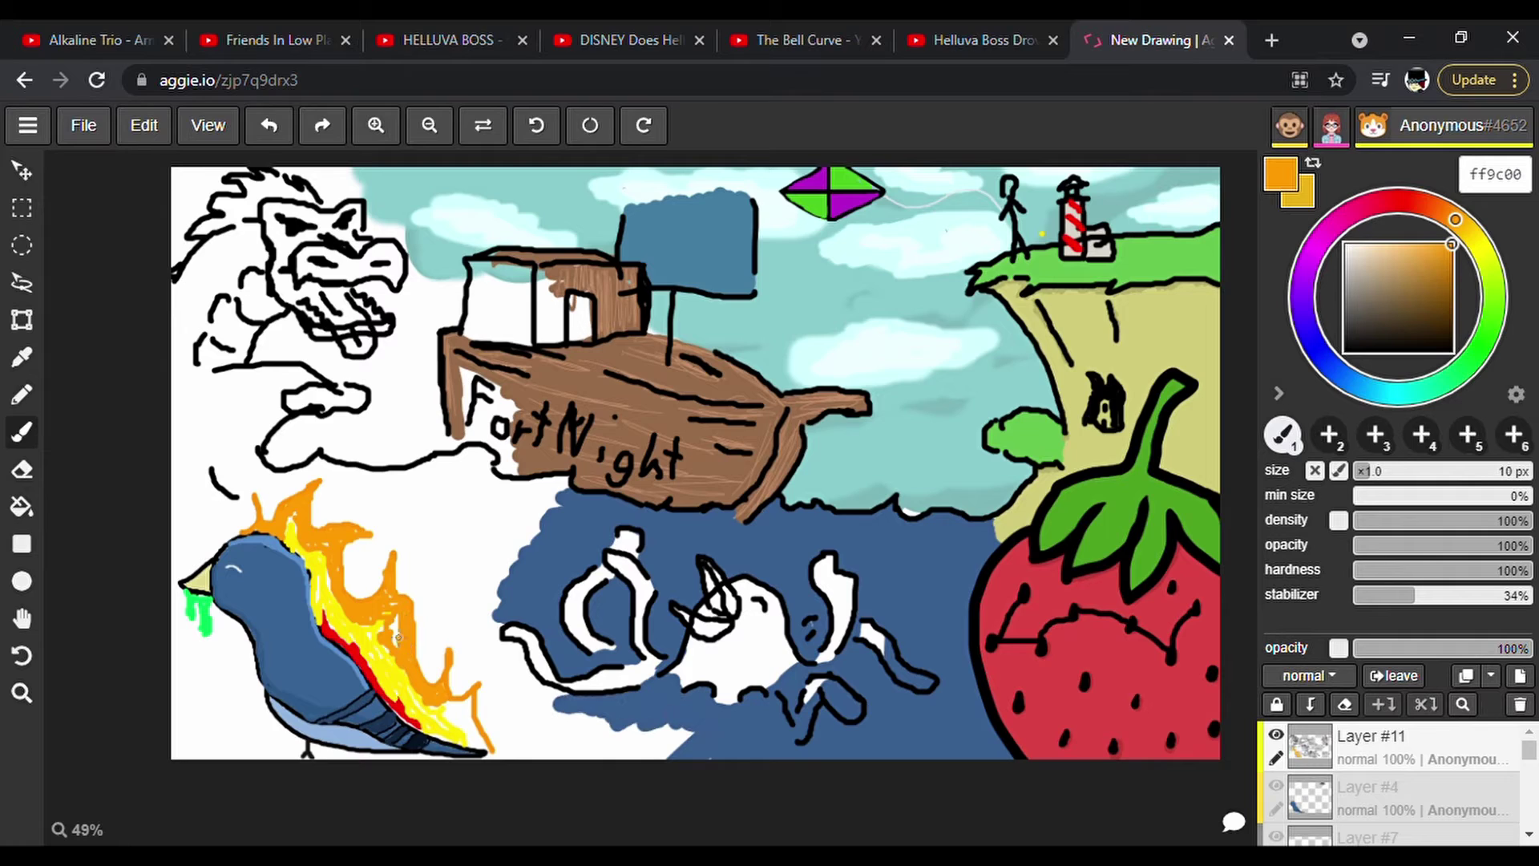
mouse_move(466, 727)
left_mouse_down()
mouse_move(461, 707)
mouse_move(476, 736)
mouse_move(474, 704)
left_mouse_up()
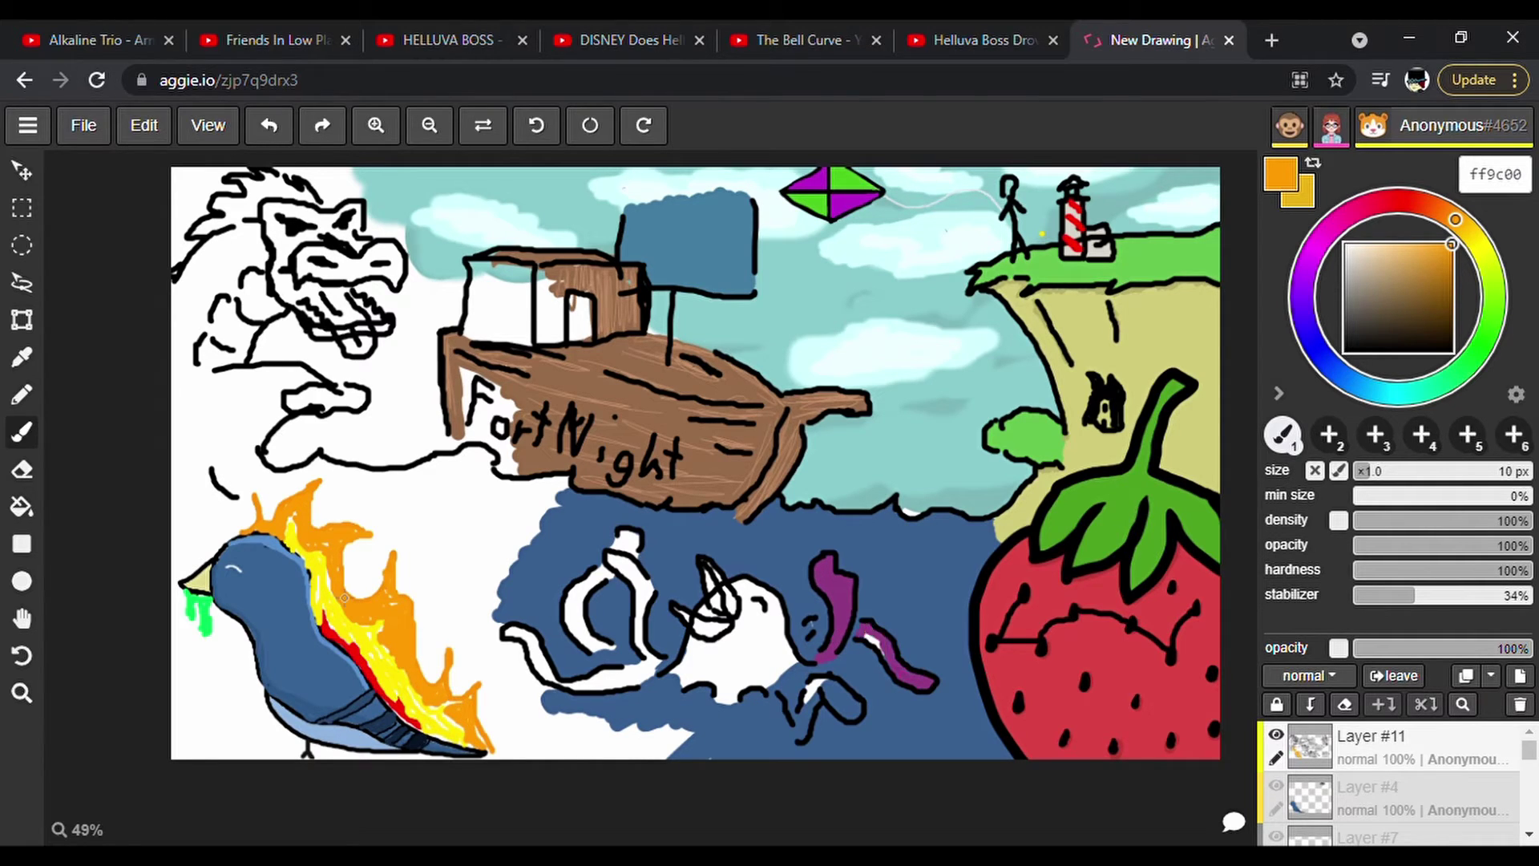
left_click(1398, 200)
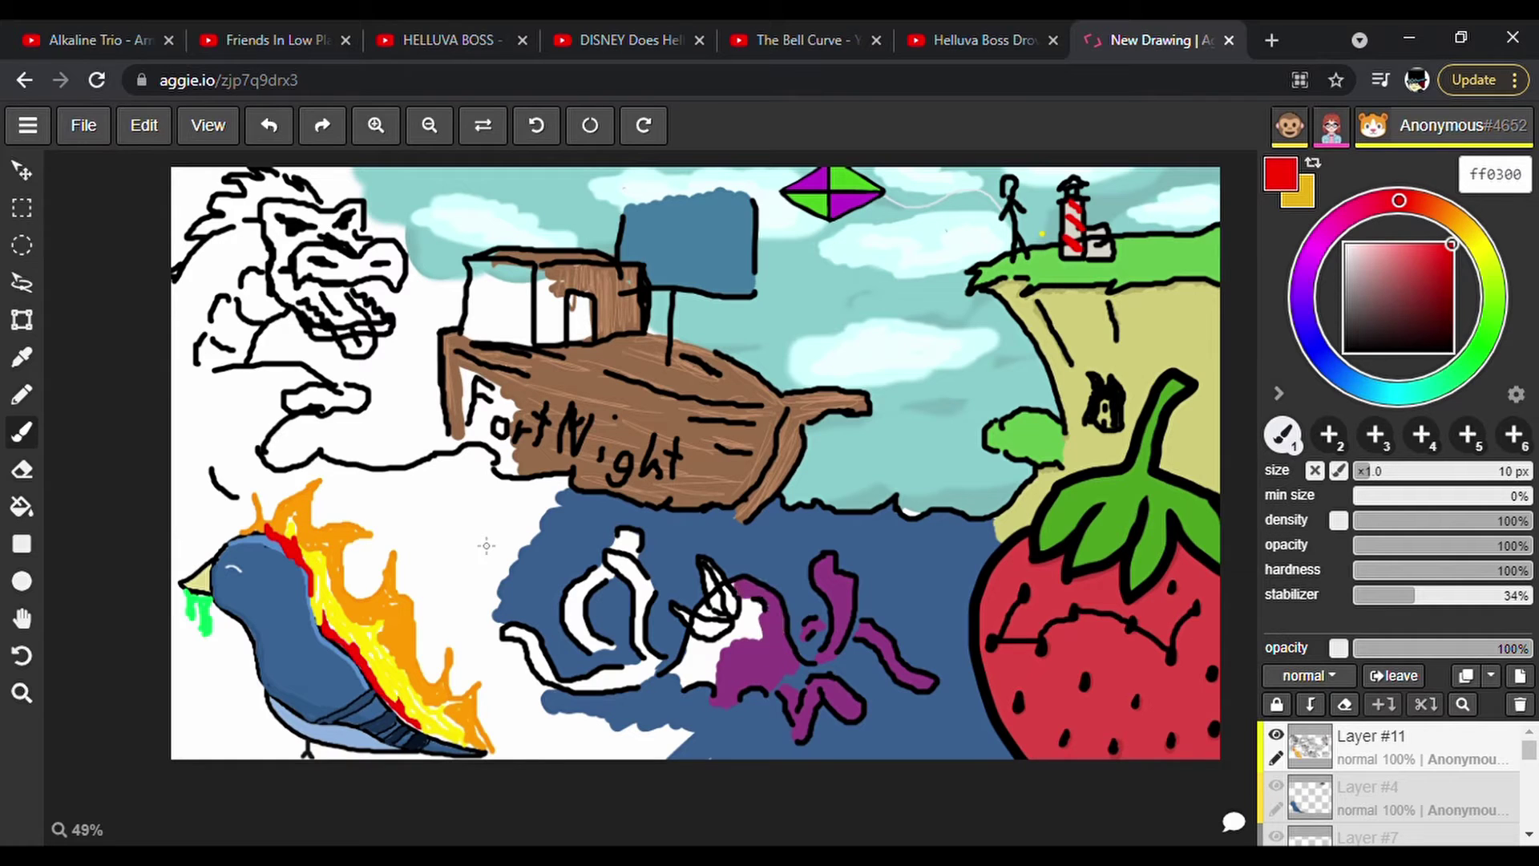
Paint the back of the sea monster's neck cyan 00fcff with a 26 px brush.
left_click(1396, 394)
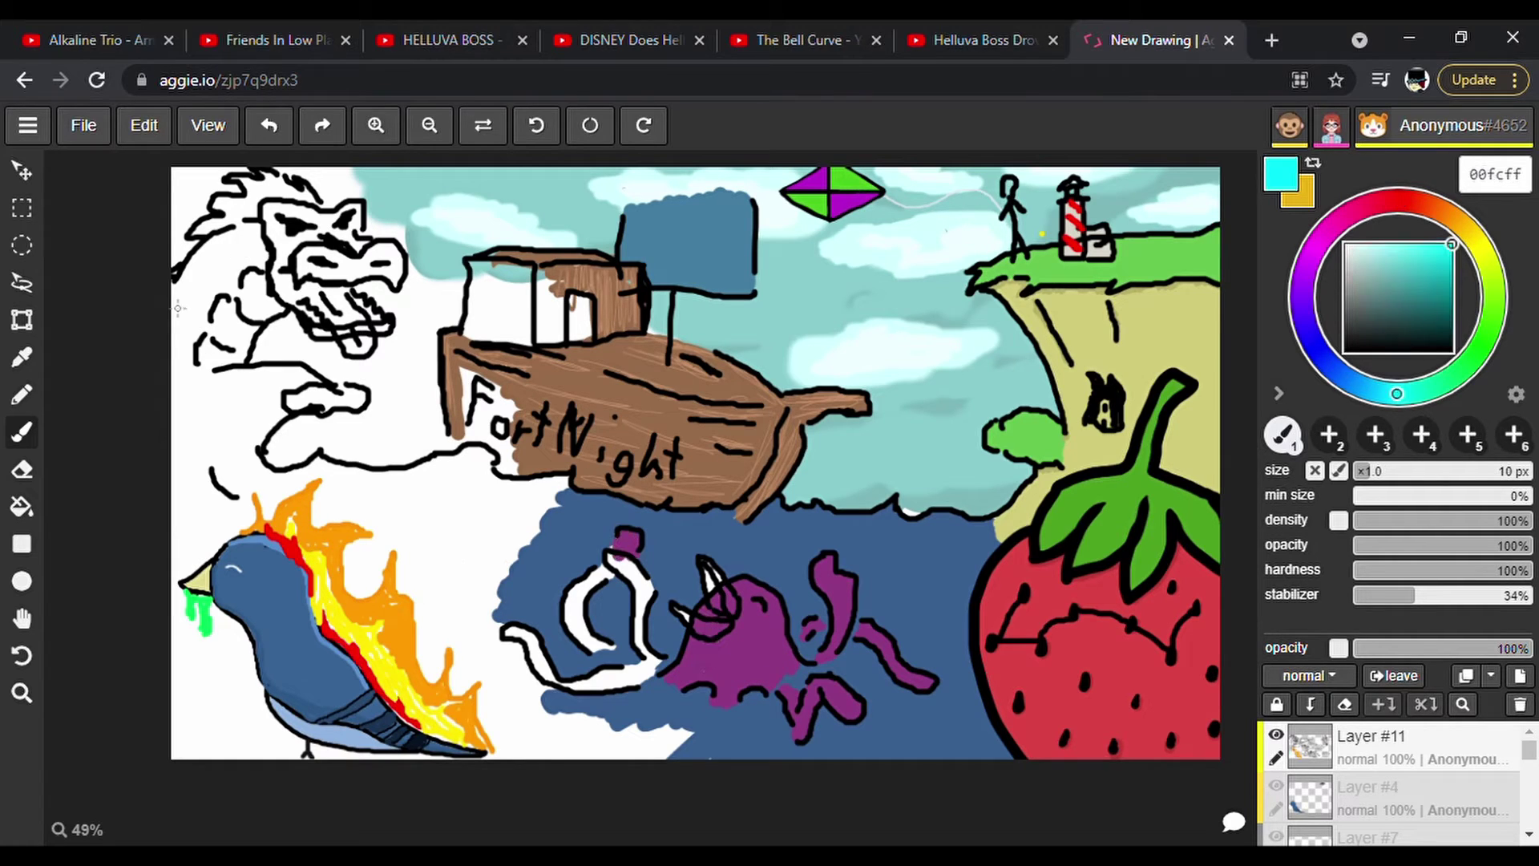
left_click_drag(1367, 472, 1399, 471)
mouse_move(175, 320)
left_mouse_down()
mouse_move(220, 247)
mouse_move(180, 281)
mouse_move(252, 230)
mouse_move(181, 353)
mouse_move(194, 322)
left_mouse_up()
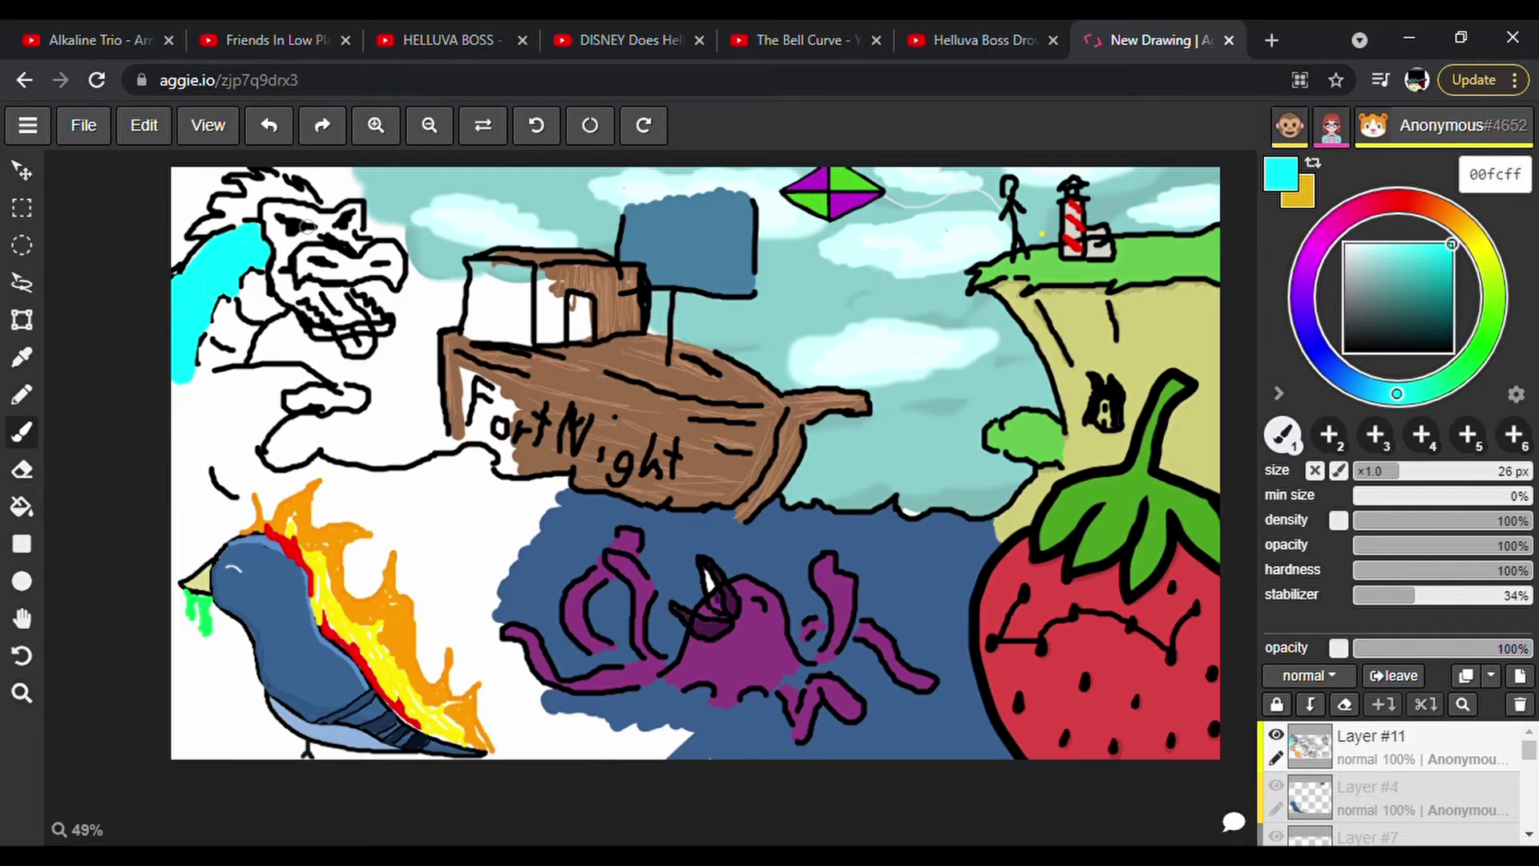
Colour the sea monster's tongue magenta and the inside of its mouth purple 8200ff with a 20 px brush.
left_click(1316, 247)
mouse_move(364, 338)
left_mouse_down()
mouse_move(309, 295)
mouse_move(341, 307)
mouse_move(337, 290)
mouse_move(288, 283)
left_mouse_up()
left_click(1390, 471)
left_click_drag(1351, 343, 1344, 352)
left_click(1302, 297)
left_click_drag(1439, 254, 1472, 230)
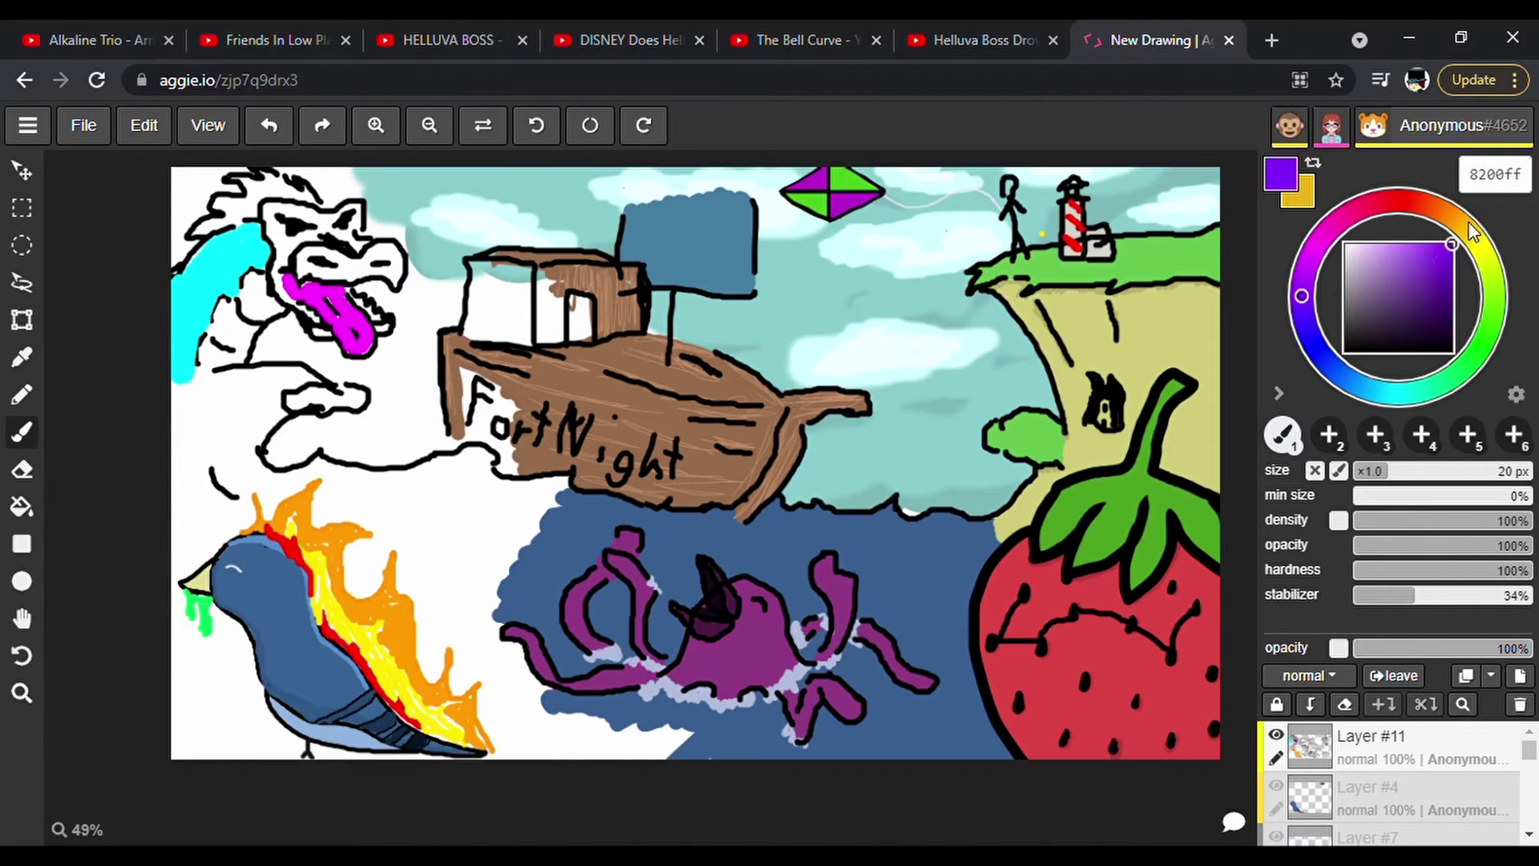
left_click_drag(332, 294, 309, 287)
Darken the monster's throat behind the tongue with black 000000 using a 12 px brush.
left_click(544, 319, "alt")
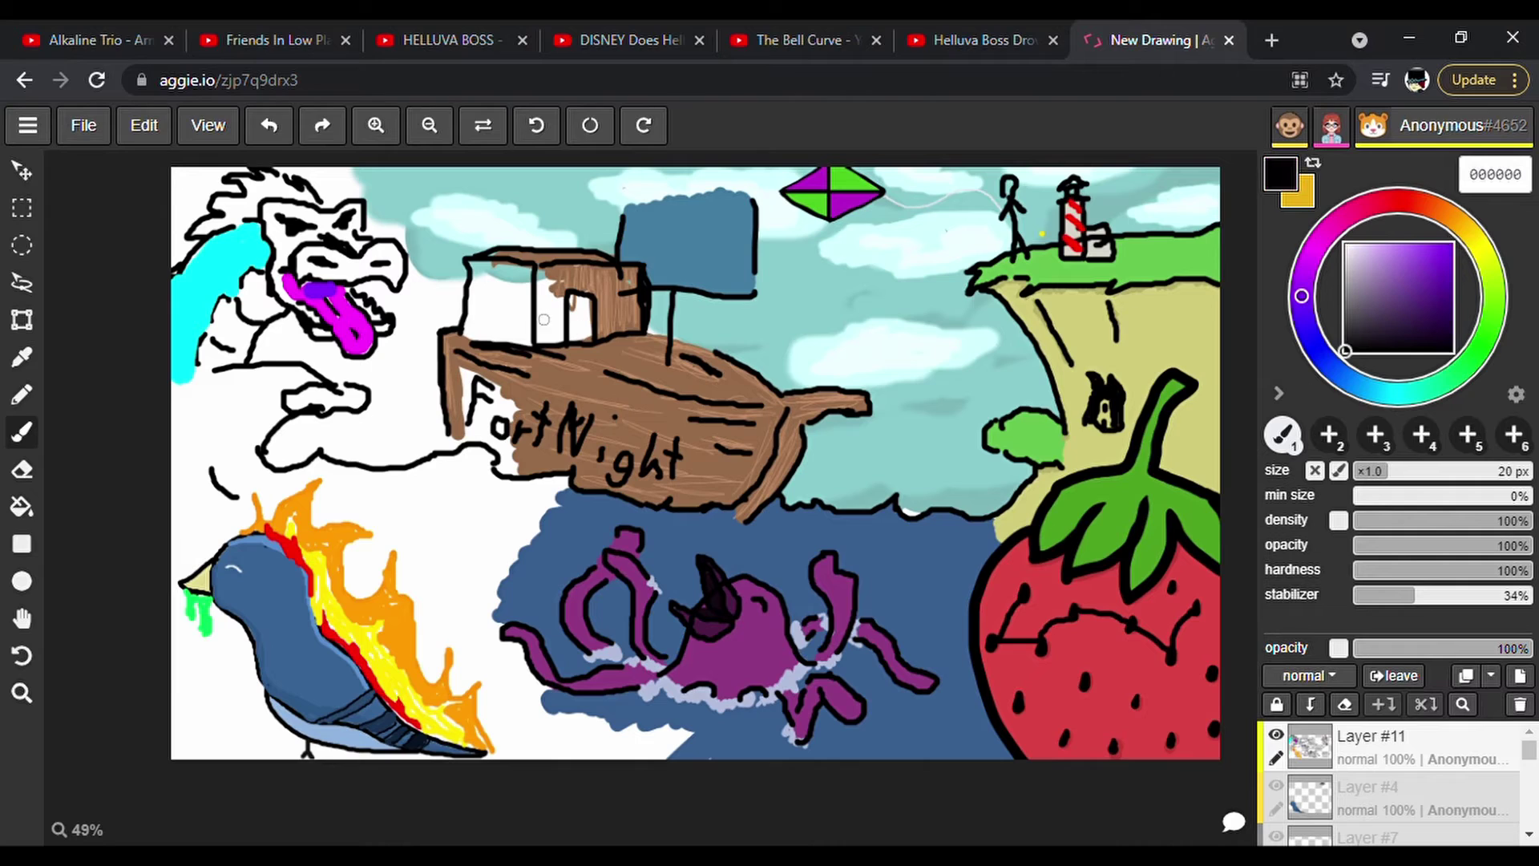
key("bracketleft")
key("bracketleft")
left_click_drag(308, 296, 344, 293)
Fill the scale segments along the front of the monster's neck with yellow ffde00 using a 16 px brush.
left_click(1473, 238)
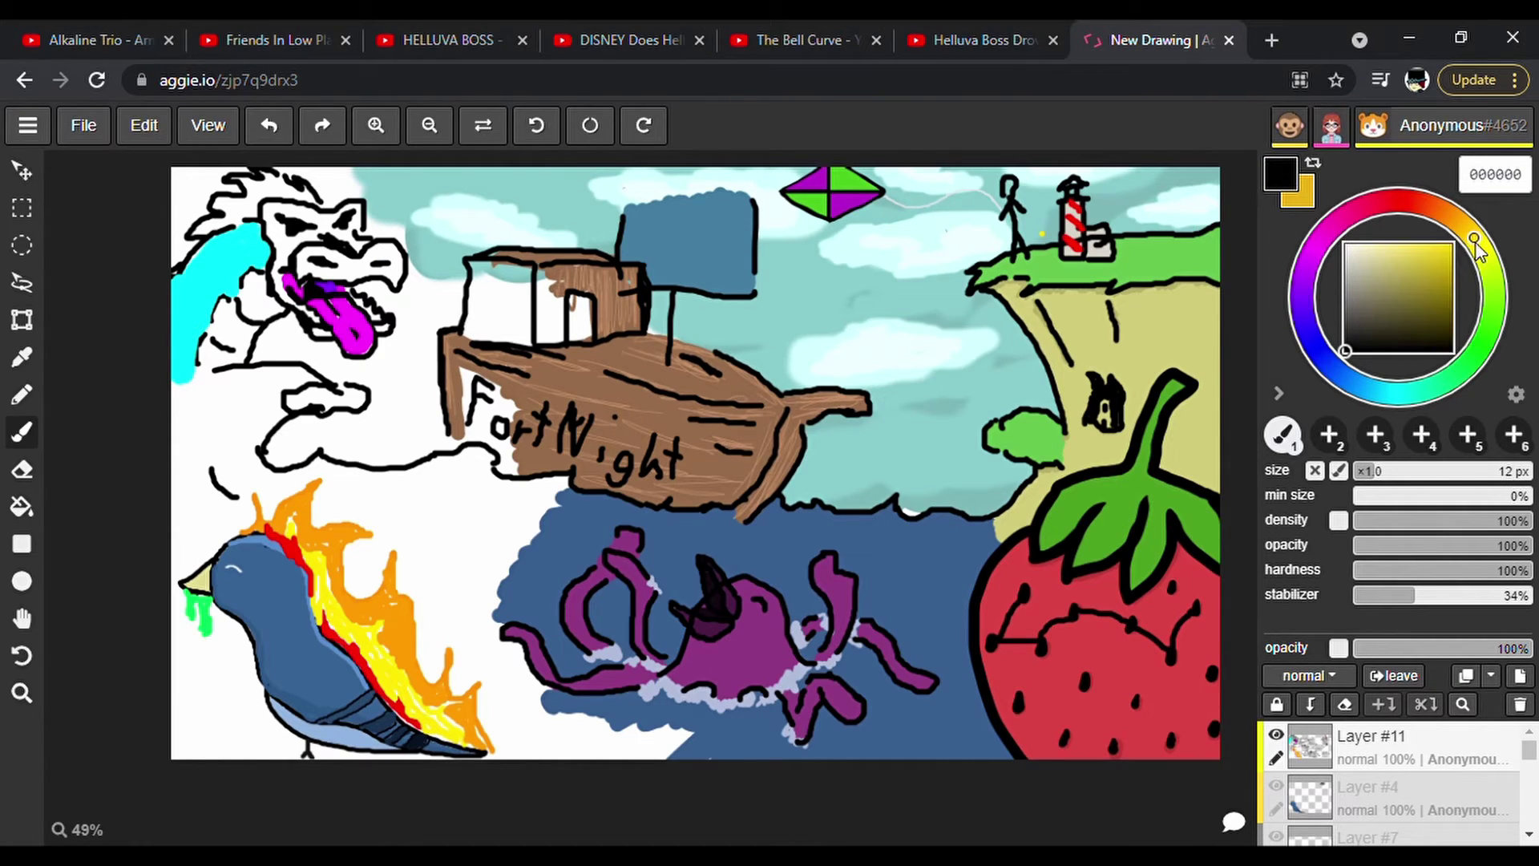
left_click(1451, 244)
key("bracketright")
left_click_drag(217, 357, 250, 284)
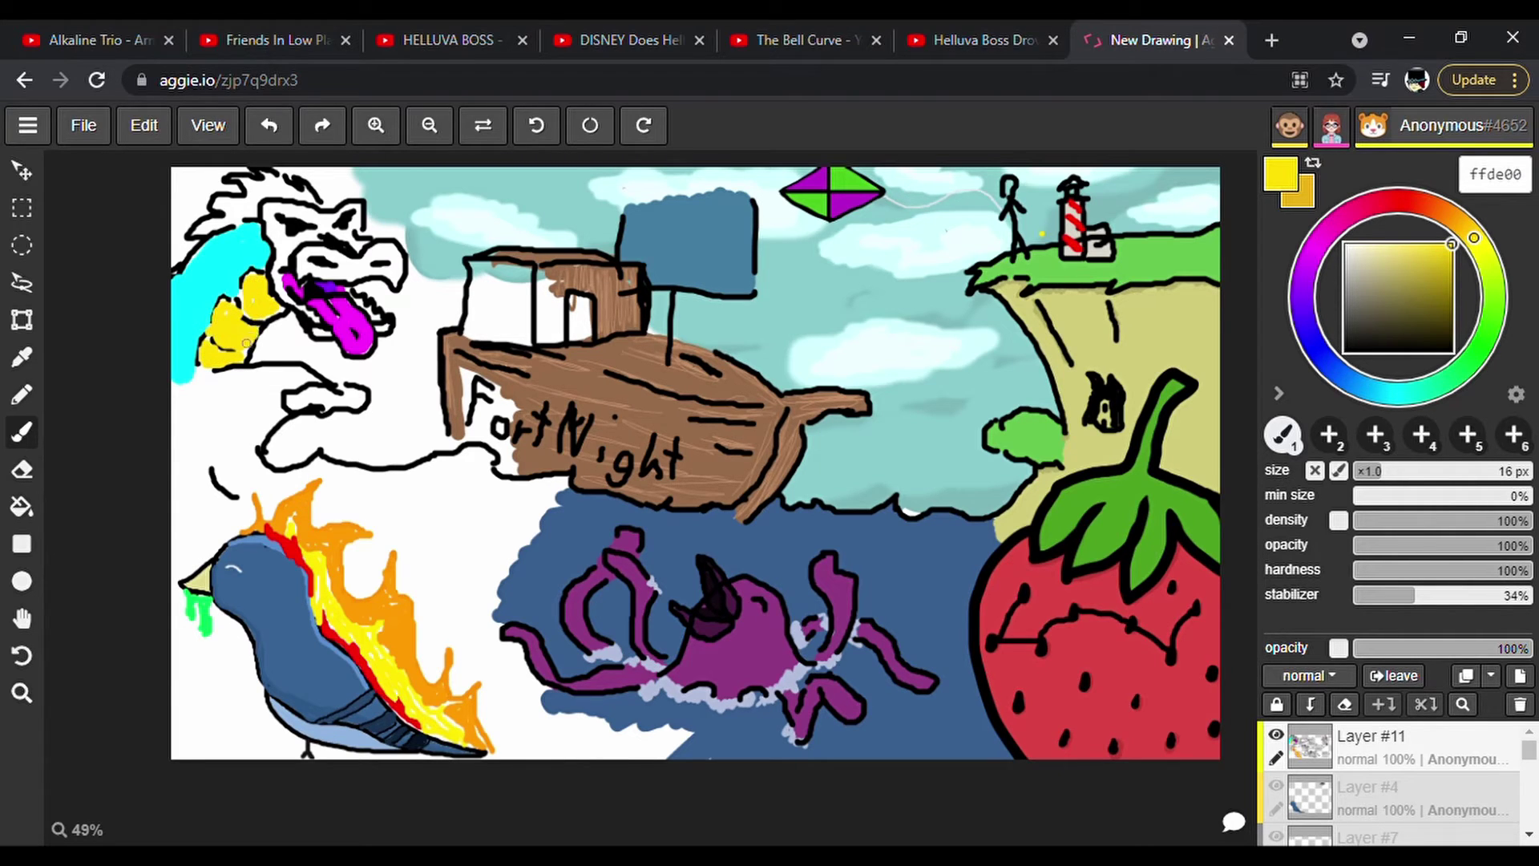
Colour the monster's spiky mane light grey d1d1d1 and its head and snout pale yellow e1d372.
left_click_drag(1347, 291, 1344, 263)
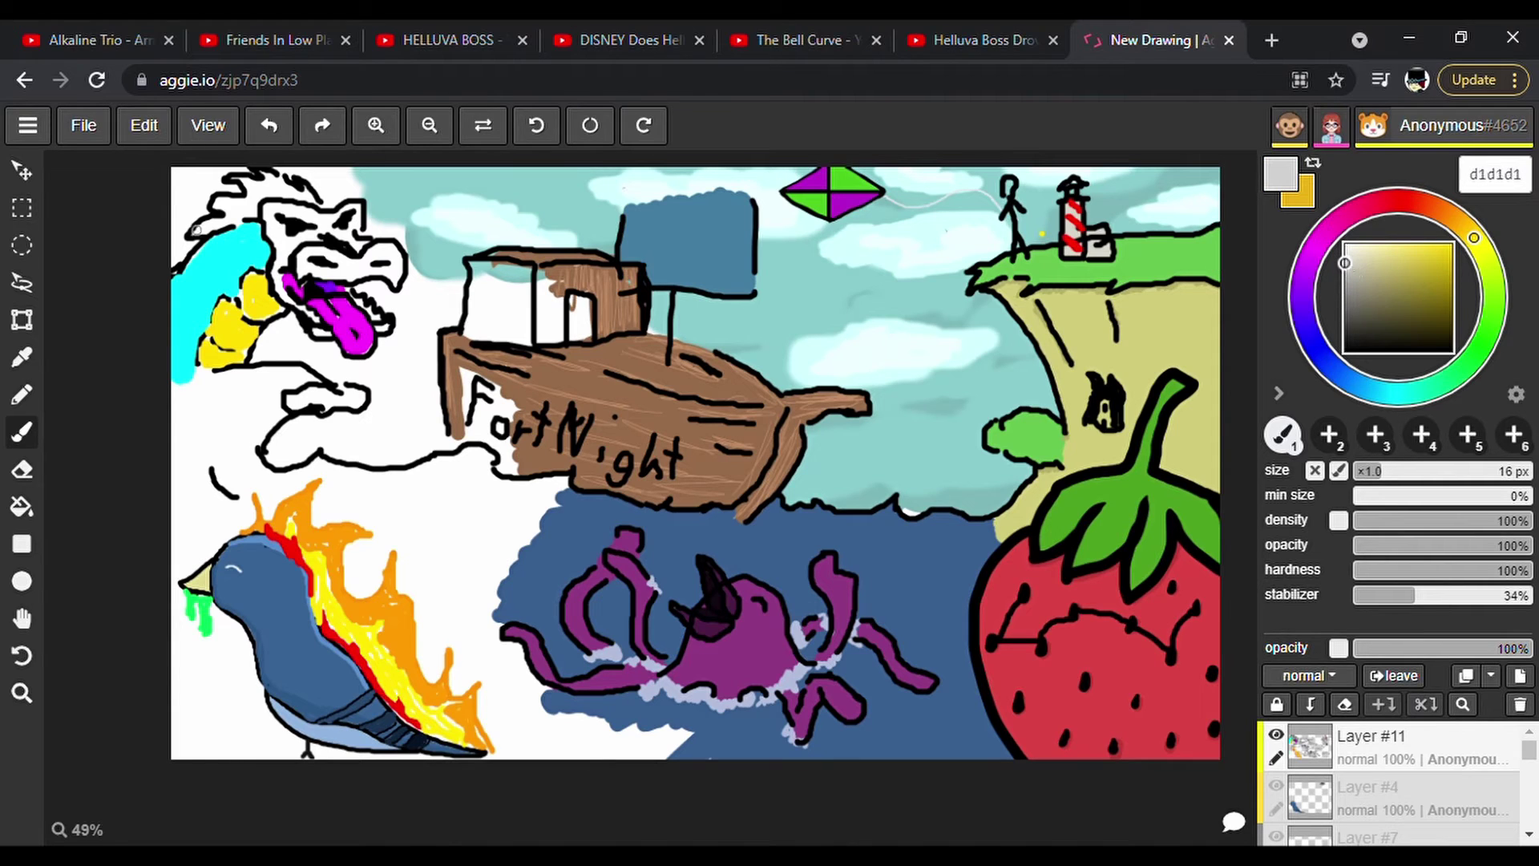
mouse_move(195, 231)
left_mouse_down()
mouse_move(246, 189)
mouse_move(290, 188)
left_mouse_up()
left_click(1397, 255)
mouse_move(306, 271)
left_mouse_down()
mouse_move(338, 258)
mouse_move(322, 269)
mouse_move(395, 281)
mouse_move(395, 254)
mouse_move(280, 259)
mouse_move(275, 224)
left_mouse_up()
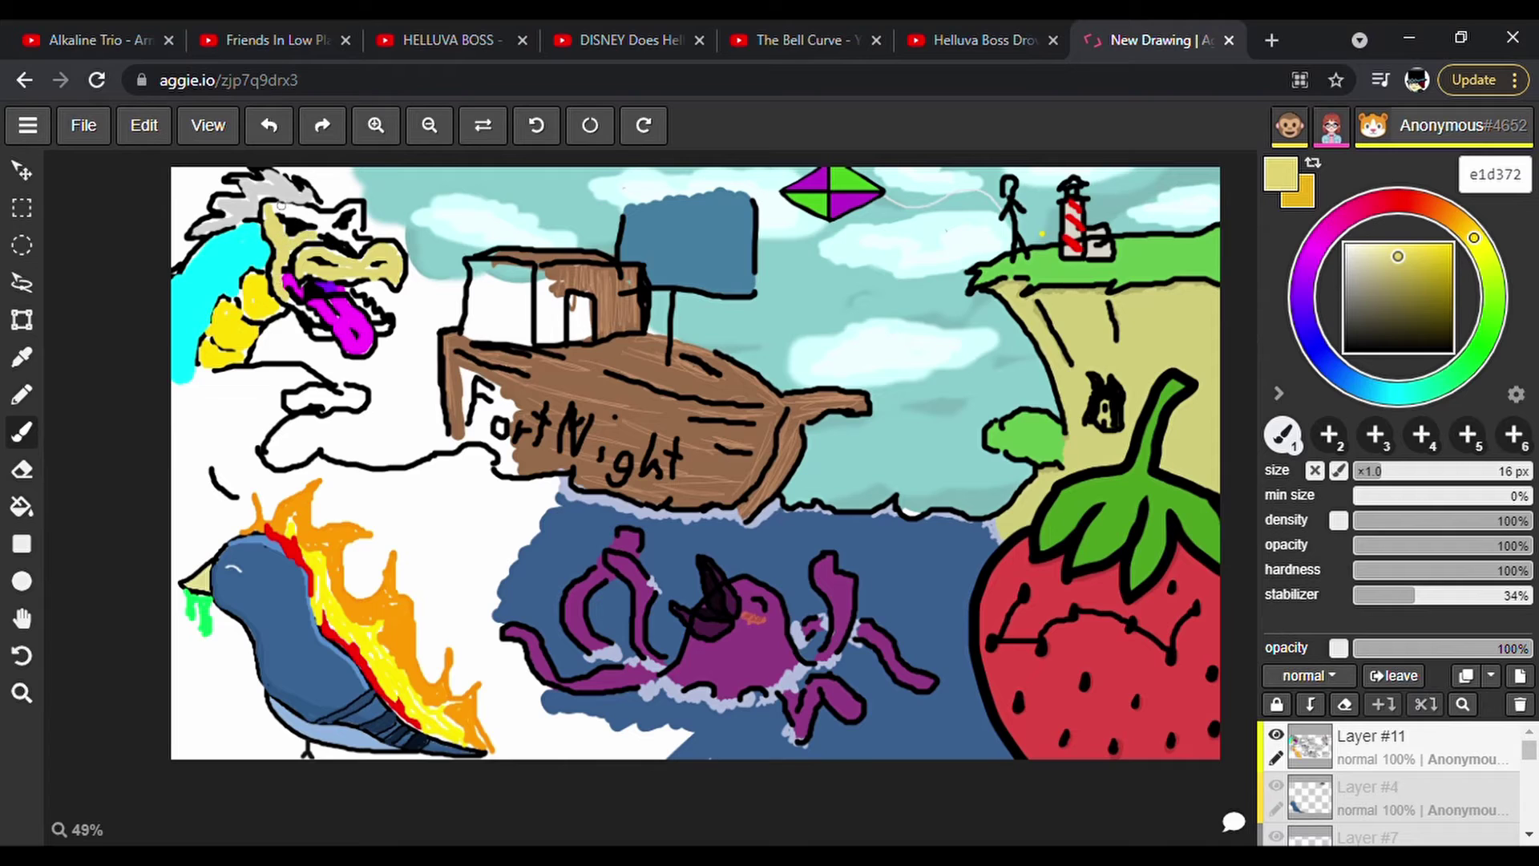
mouse_move(281, 205)
left_mouse_down()
mouse_move(331, 218)
mouse_move(355, 247)
left_mouse_up()
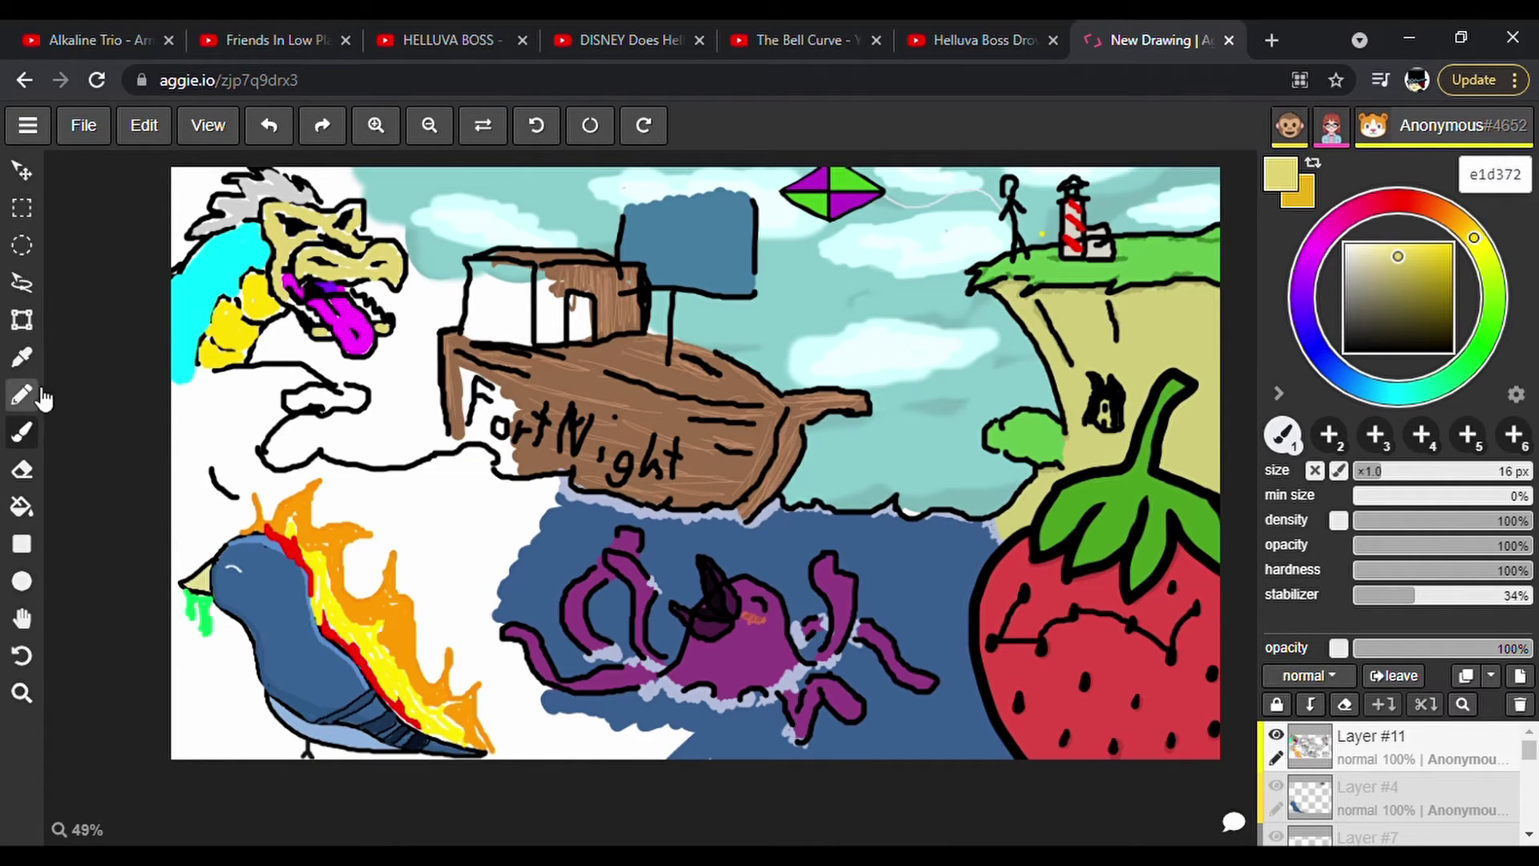
Sample the yellow ffde00 from the monster's neck and paint both halves of the purple sea creature's beak.
left_click(22, 357)
left_click(238, 350)
left_click(24, 432)
left_click_drag(679, 613, 710, 627)
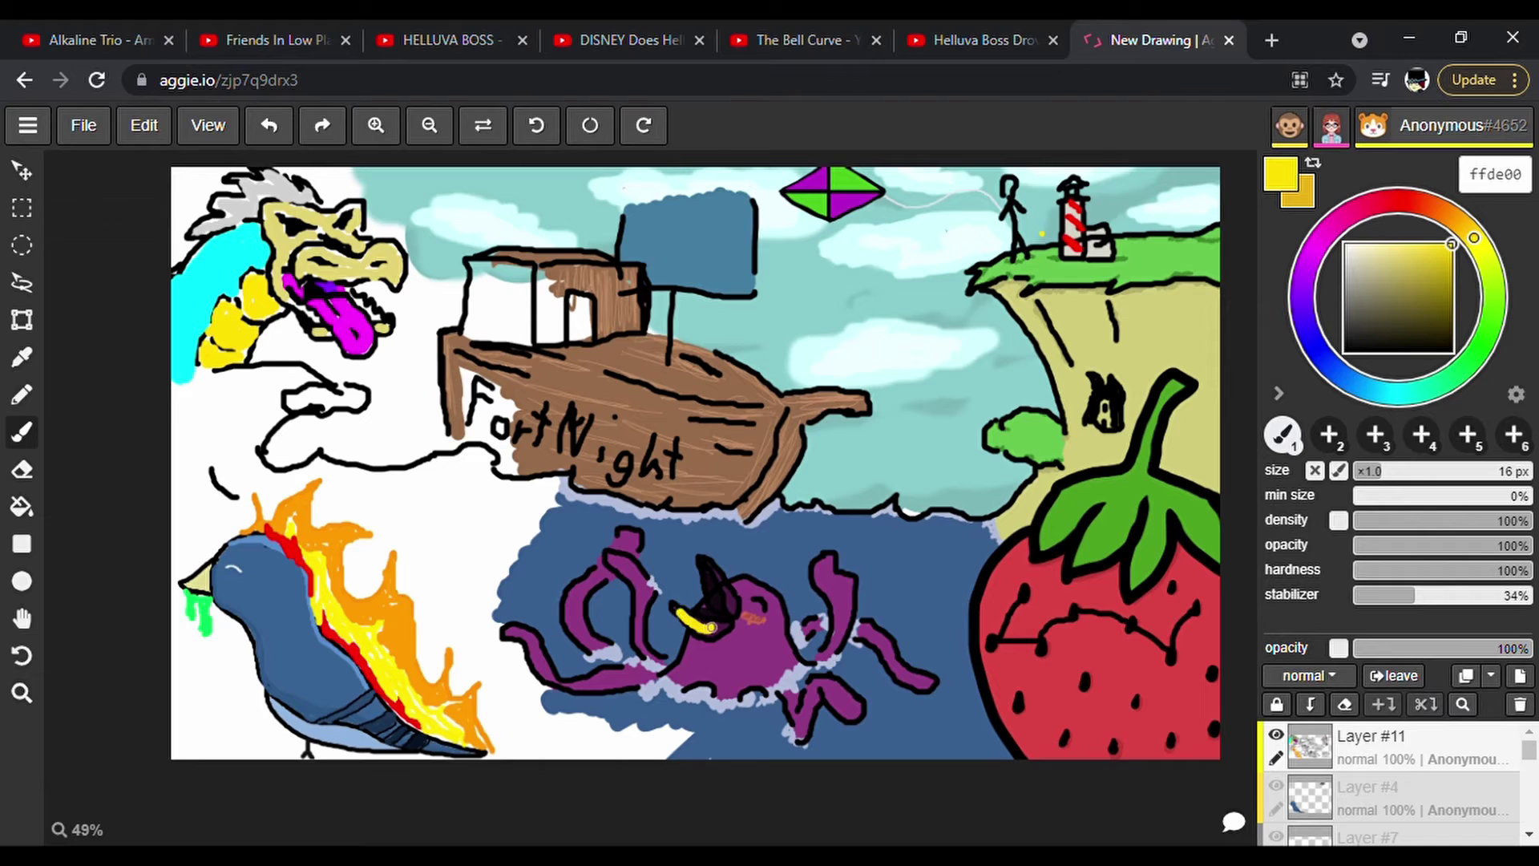
left_click(287, 133)
left_click_drag(731, 609, 718, 572)
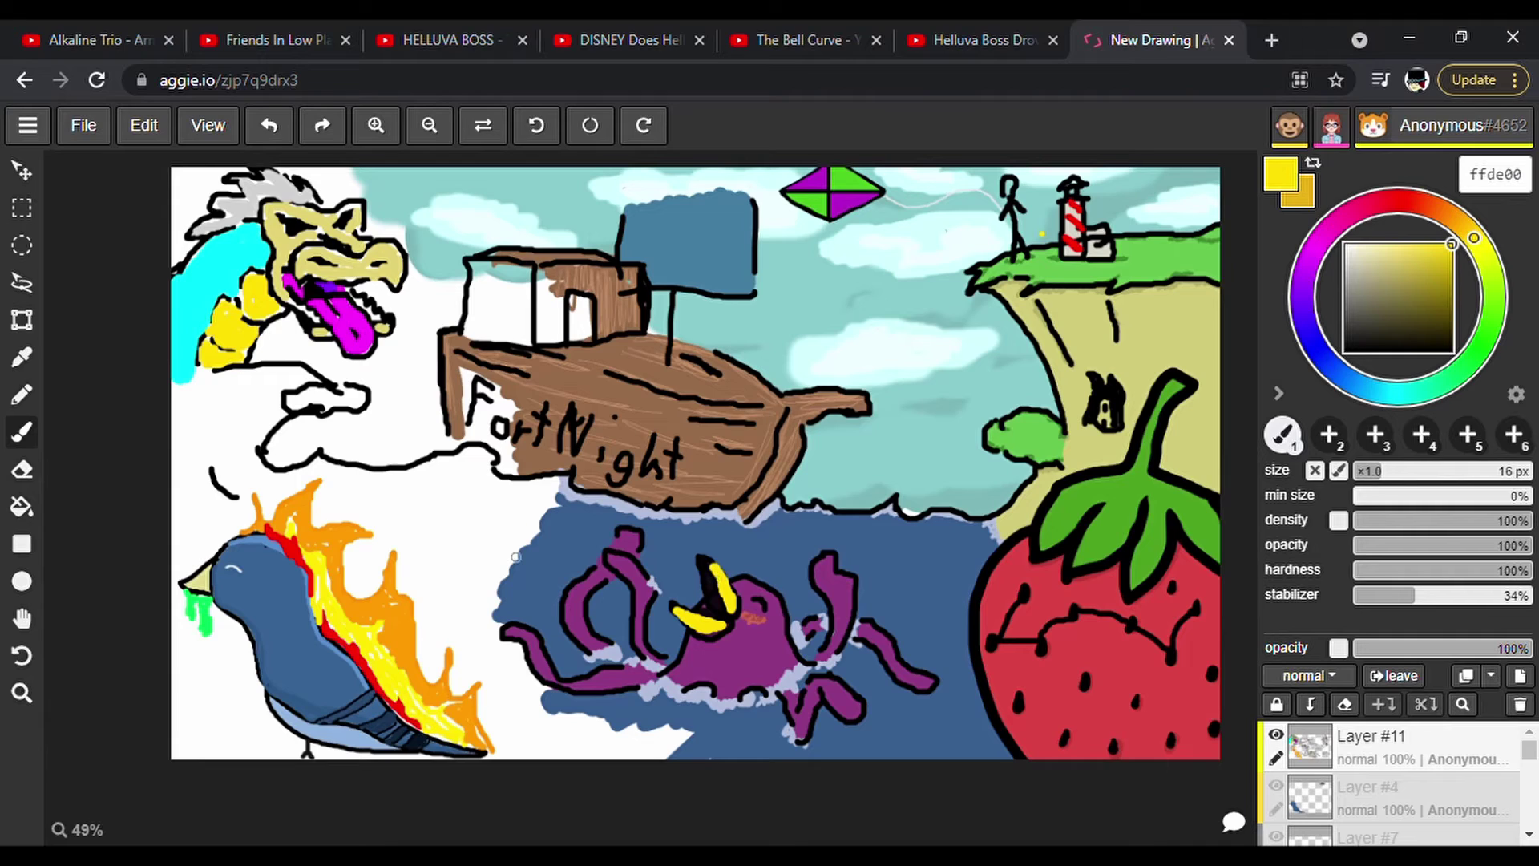
Paint bright blue 0027ff along the curling wave's outline and add curved streaks inside it beneath the monster.
left_click(1323, 358)
mouse_move(328, 373)
left_mouse_down()
mouse_move(171, 385)
mouse_move(214, 373)
mouse_move(178, 392)
mouse_move(194, 424)
mouse_move(219, 394)
mouse_move(194, 455)
left_mouse_up()
mouse_move(291, 378)
left_mouse_down()
mouse_move(260, 442)
mouse_move(271, 410)
mouse_move(290, 480)
mouse_move(359, 464)
left_mouse_up()
mouse_move(247, 396)
left_mouse_down()
mouse_move(235, 483)
mouse_move(192, 515)
left_mouse_up()
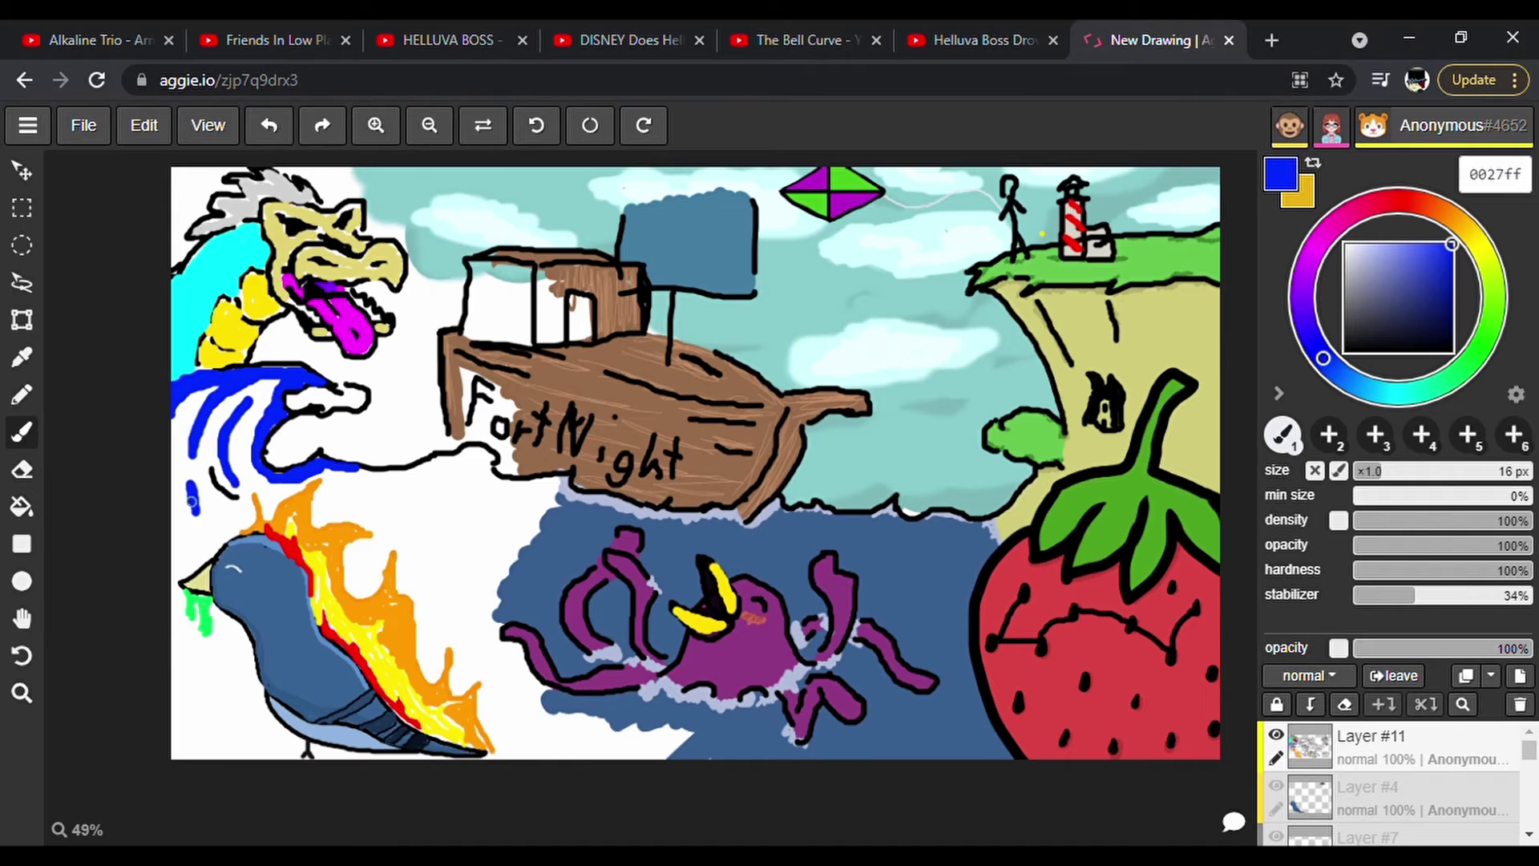
Add a new layer beneath Layer #11 and fill the curling wave with light blue 4ac2fa using a 30 px brush.
left_click(1478, 683)
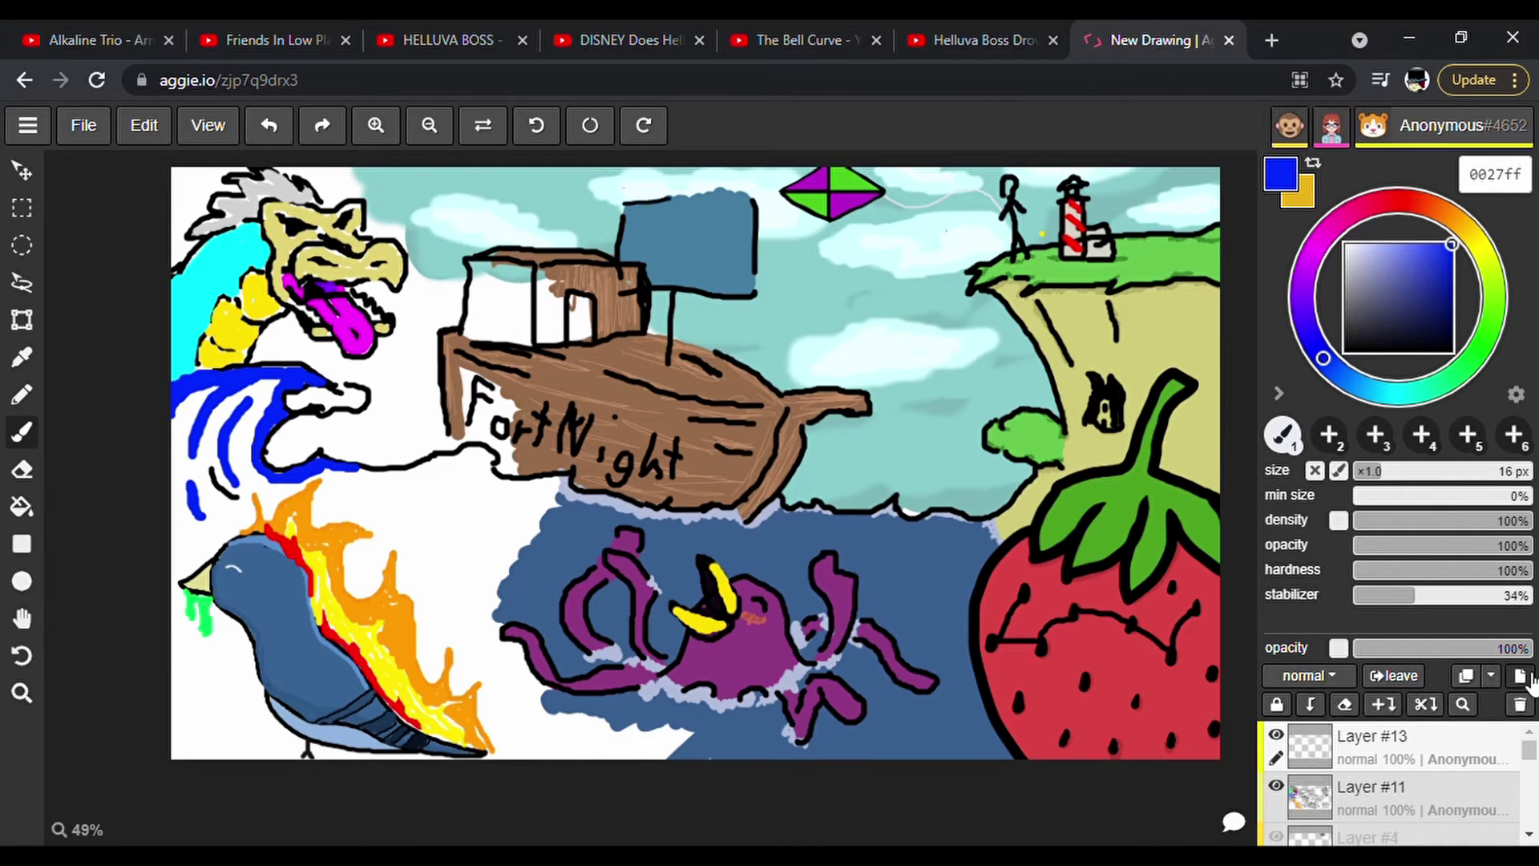
left_click(1366, 388)
left_click(1420, 246)
left_click(1405, 472)
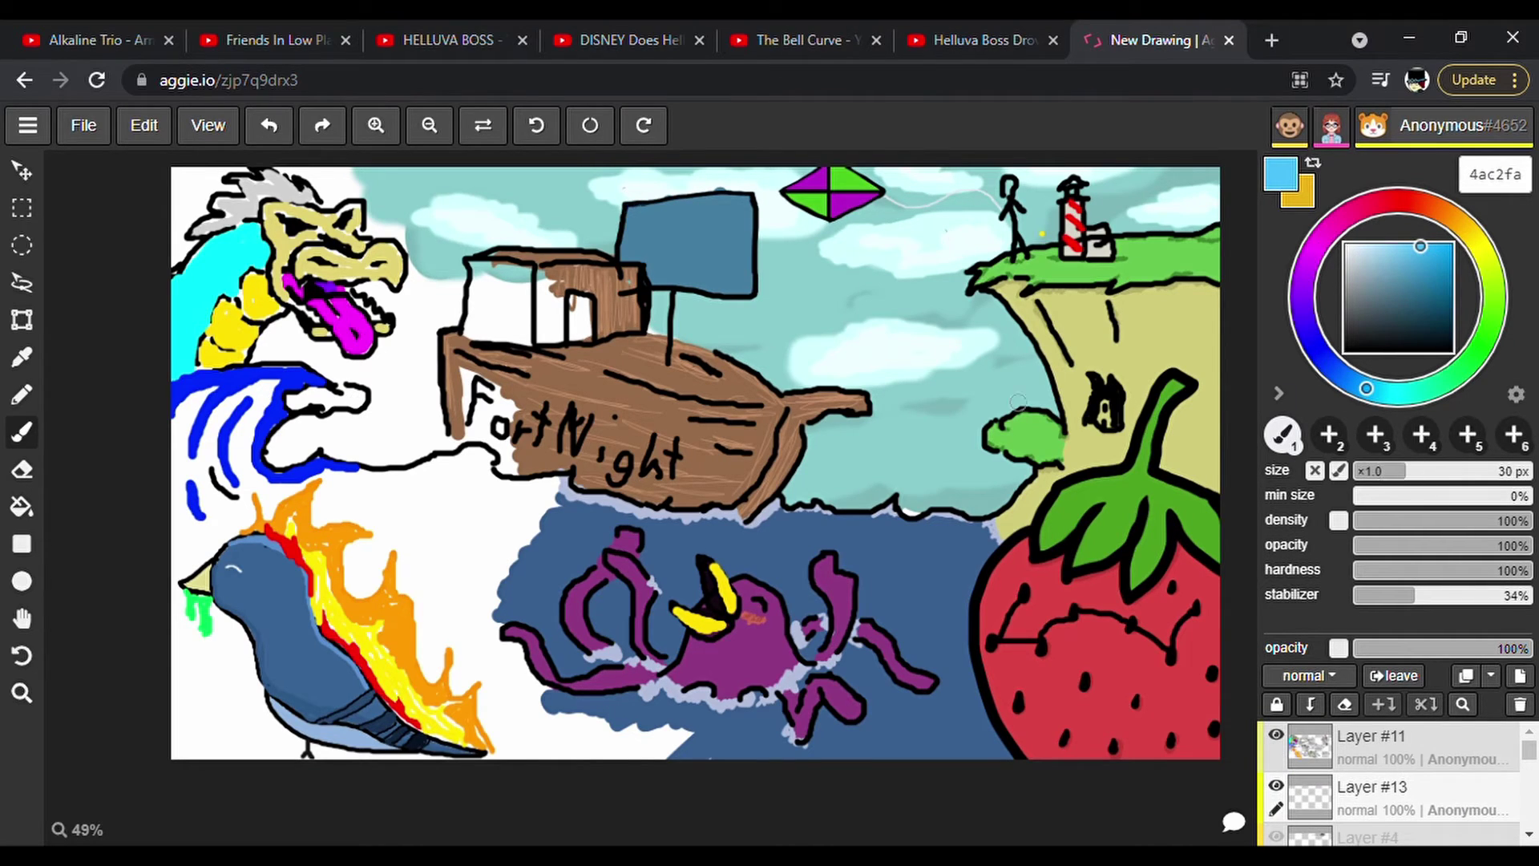
left_click_drag(245, 446, 271, 390)
left_click_drag(230, 390, 202, 479)
left_click_drag(192, 398, 177, 572)
left_click(207, 498)
mouse_move(246, 417)
left_mouse_down()
mouse_move(235, 515)
mouse_move(191, 564)
mouse_move(213, 523)
mouse_move(208, 480)
mouse_move(281, 493)
mouse_move(489, 452)
mouse_move(323, 513)
left_mouse_up()
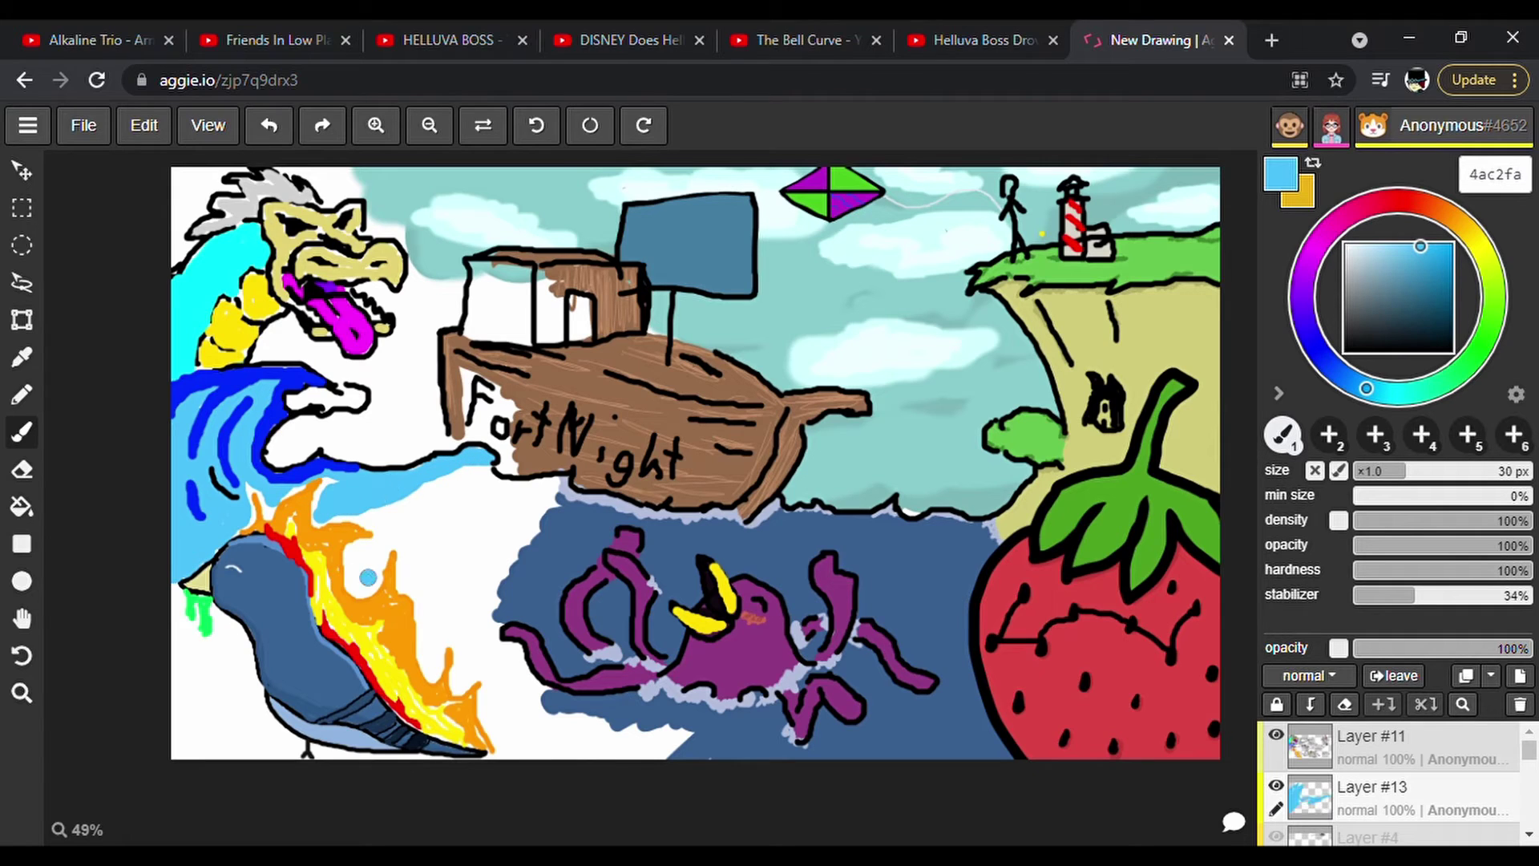
Extend the light blue 4ac2fa water through the gap in the flames and around the burning bird.
mouse_move(352, 575)
left_mouse_down()
mouse_move(388, 532)
mouse_move(375, 520)
mouse_move(412, 507)
mouse_move(429, 649)
mouse_move(444, 621)
mouse_move(461, 675)
mouse_move(489, 663)
mouse_move(510, 751)
mouse_move(630, 752)
mouse_move(553, 734)
mouse_move(471, 648)
mouse_move(484, 576)
mouse_move(548, 486)
mouse_move(486, 617)
mouse_move(530, 514)
mouse_move(482, 469)
mouse_move(497, 480)
mouse_move(516, 513)
mouse_move(454, 511)
mouse_move(498, 510)
mouse_move(483, 487)
mouse_move(459, 583)
mouse_move(423, 554)
mouse_move(447, 579)
mouse_move(492, 530)
left_mouse_up()
mouse_move(188, 731)
left_mouse_down()
mouse_move(218, 769)
mouse_move(195, 748)
mouse_move(216, 690)
mouse_move(187, 683)
mouse_move(211, 733)
mouse_move(288, 759)
mouse_move(293, 745)
mouse_move(266, 747)
mouse_move(229, 634)
left_mouse_up()
left_click(96, 80)
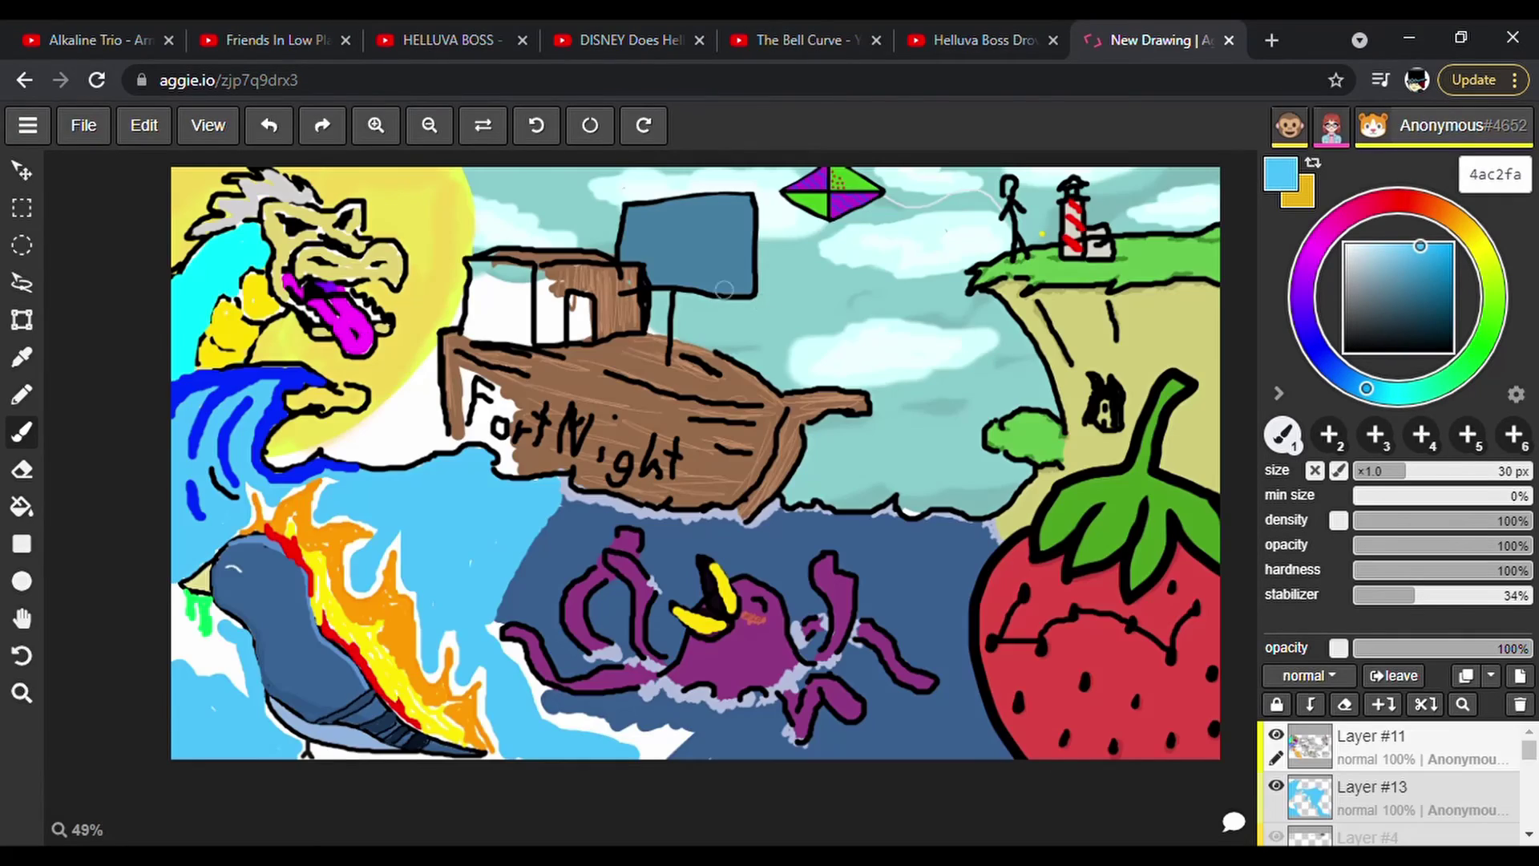
left_click(536, 128)
left_click(539, 138)
left_click(539, 138)
left_click(539, 138)
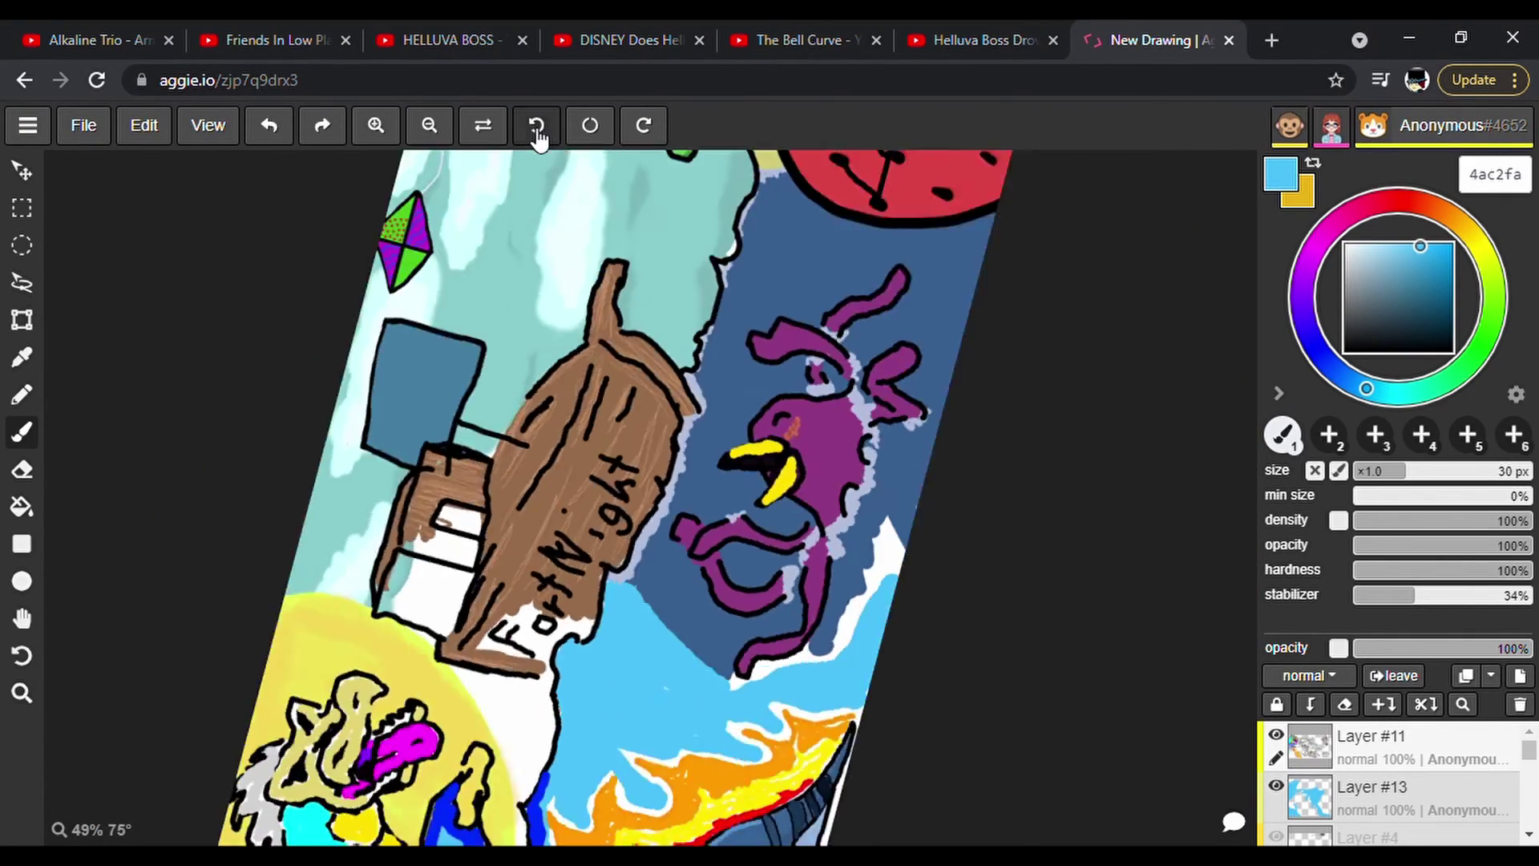
left_click(538, 138)
left_click(538, 138)
left_click(539, 138)
left_click(538, 138)
left_click(538, 138)
left_click(269, 127)
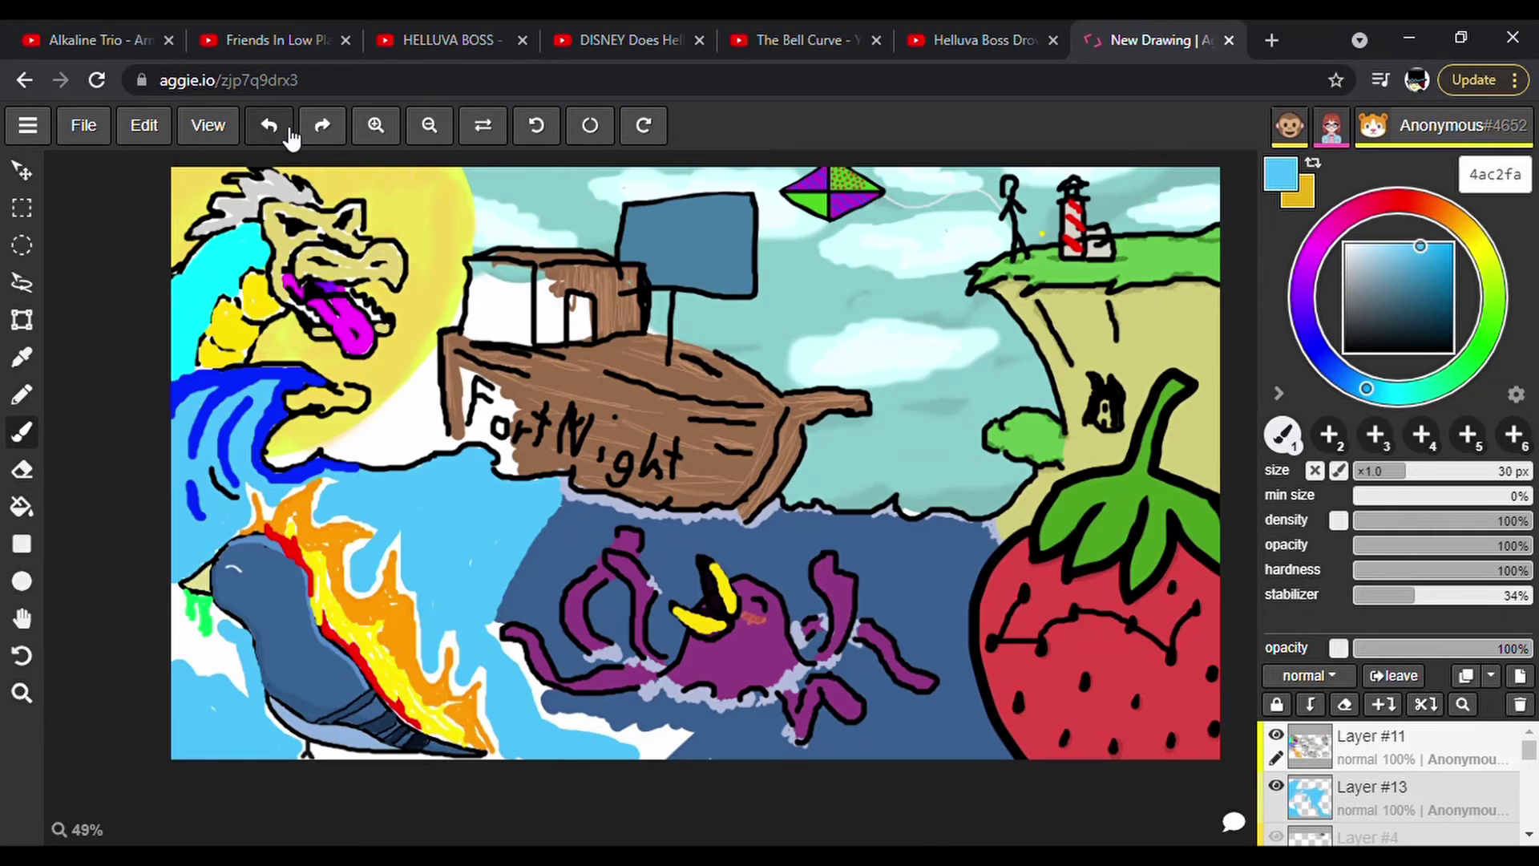
Fill the white gaps around the bird's beak and green drool with light blue, reducing the brush to 13 px.
mouse_move(230, 662)
left_mouse_down()
mouse_move(176, 647)
mouse_move(172, 594)
mouse_move(210, 644)
mouse_move(232, 624)
left_mouse_up()
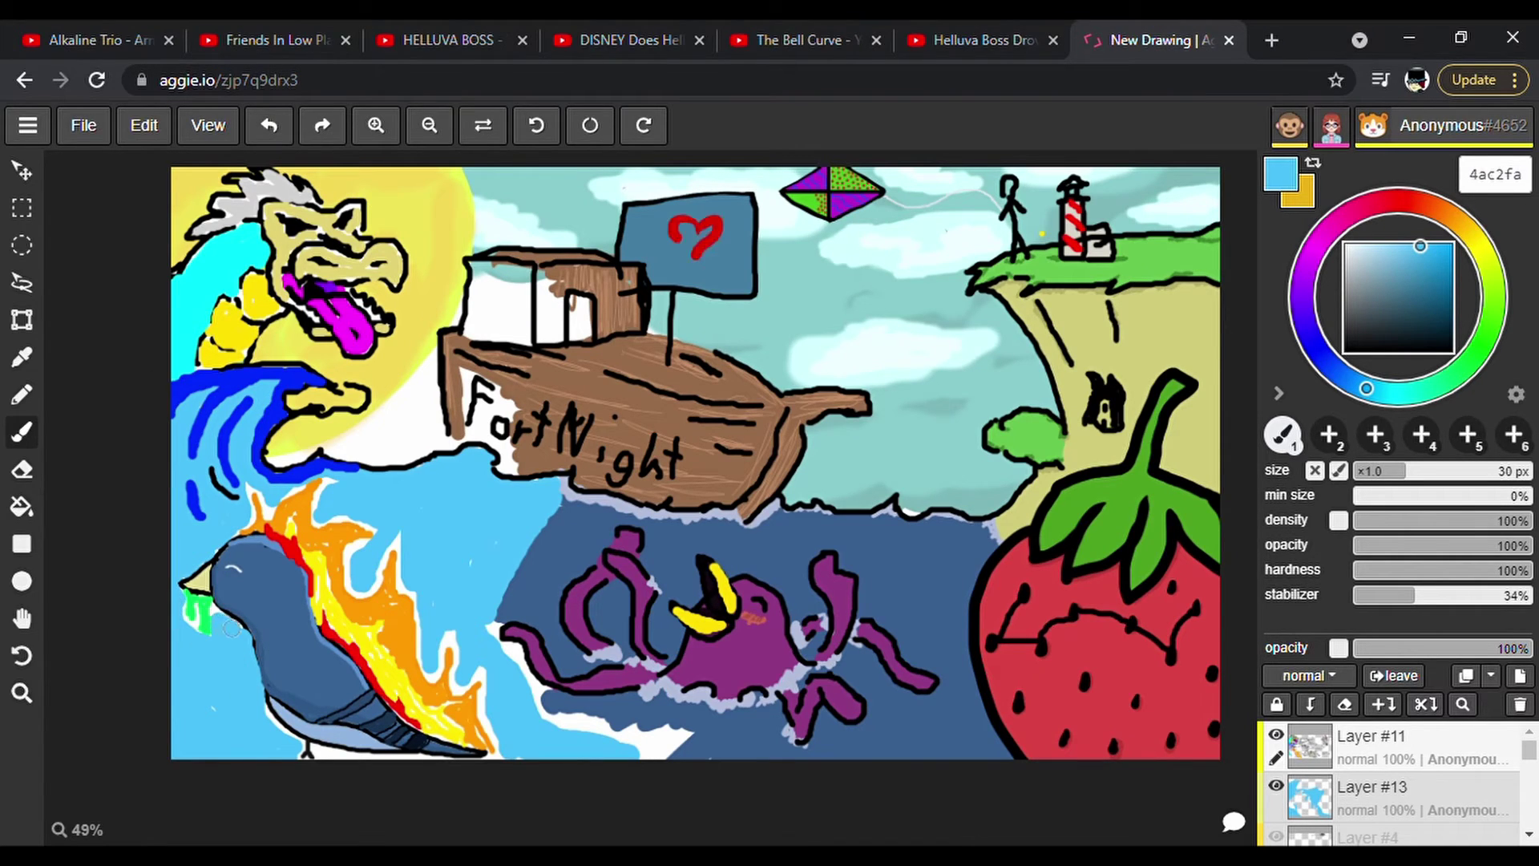
left_click_drag(1389, 473, 1375, 473)
left_click_drag(210, 607, 217, 614)
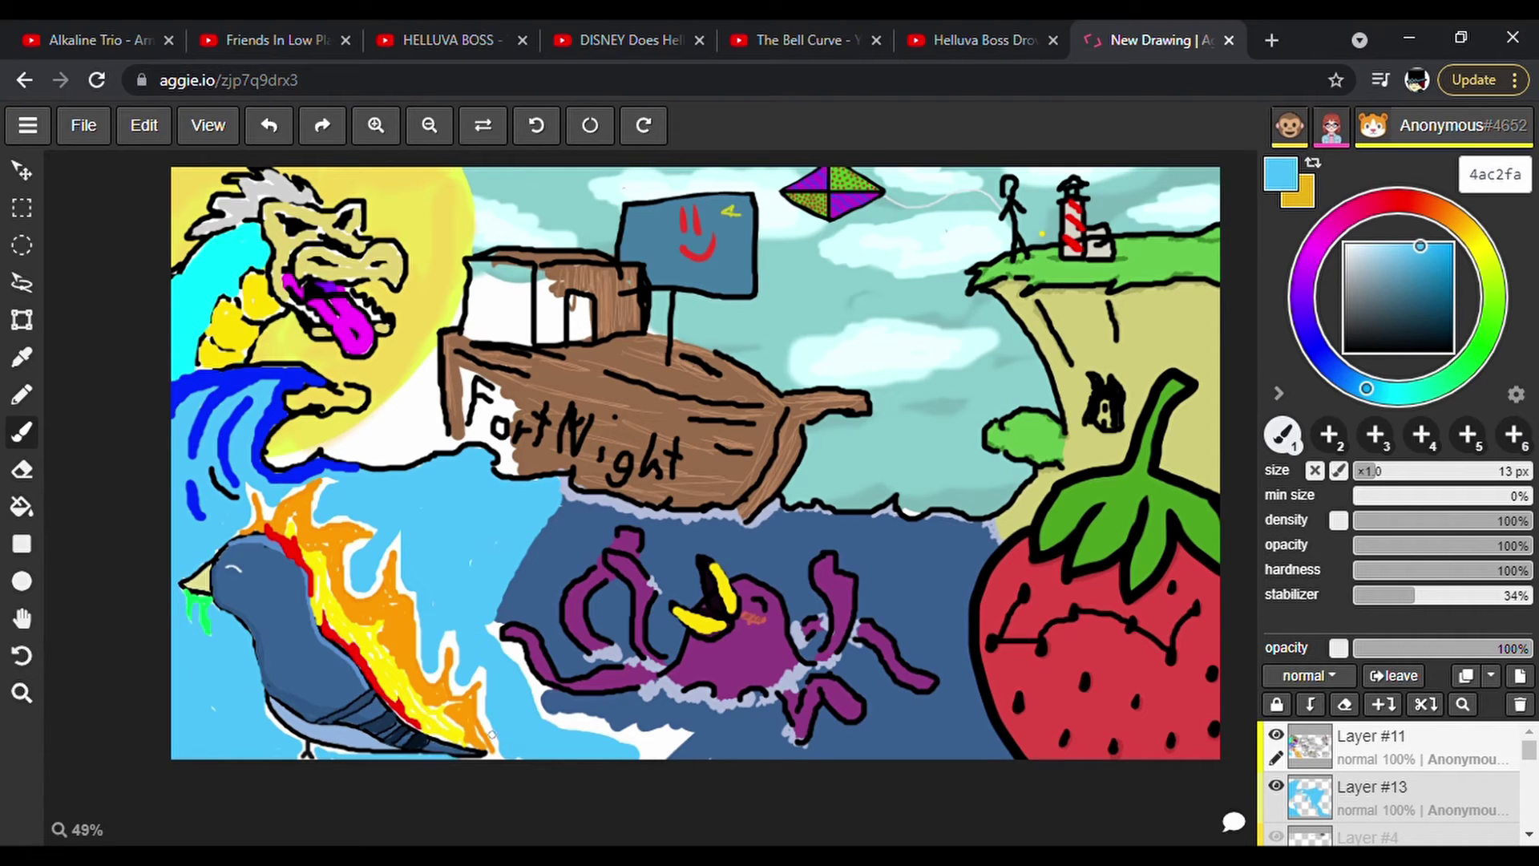
Draw a black-outlined brown branch beneath the bird's feet and outline a leaf growing from it.
left_click(1346, 351)
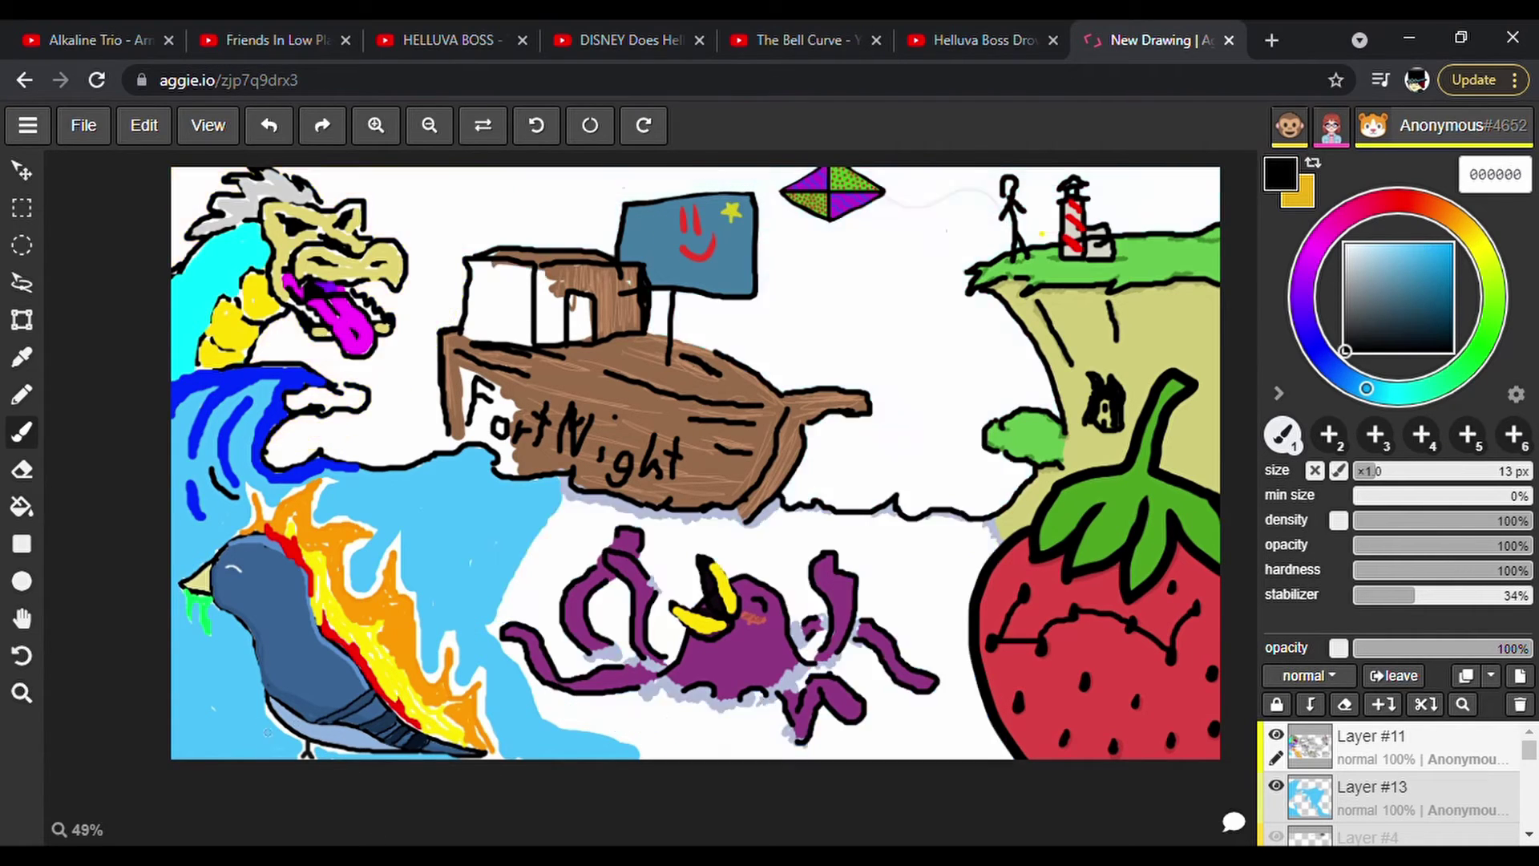
mouse_move(320, 756)
left_mouse_down()
mouse_move(237, 736)
mouse_move(223, 688)
mouse_move(215, 733)
mouse_move(168, 727)
mouse_move(237, 757)
left_mouse_up()
mouse_move(212, 678)
left_mouse_down()
mouse_move(167, 677)
mouse_move(222, 690)
mouse_move(217, 739)
mouse_move(252, 751)
mouse_move(226, 732)
left_mouse_up()
left_click(1459, 223)
left_click(1404, 309)
Fill the branch's leaf with dark green 2e6633 and add a black vein through it.
left_click(1476, 353)
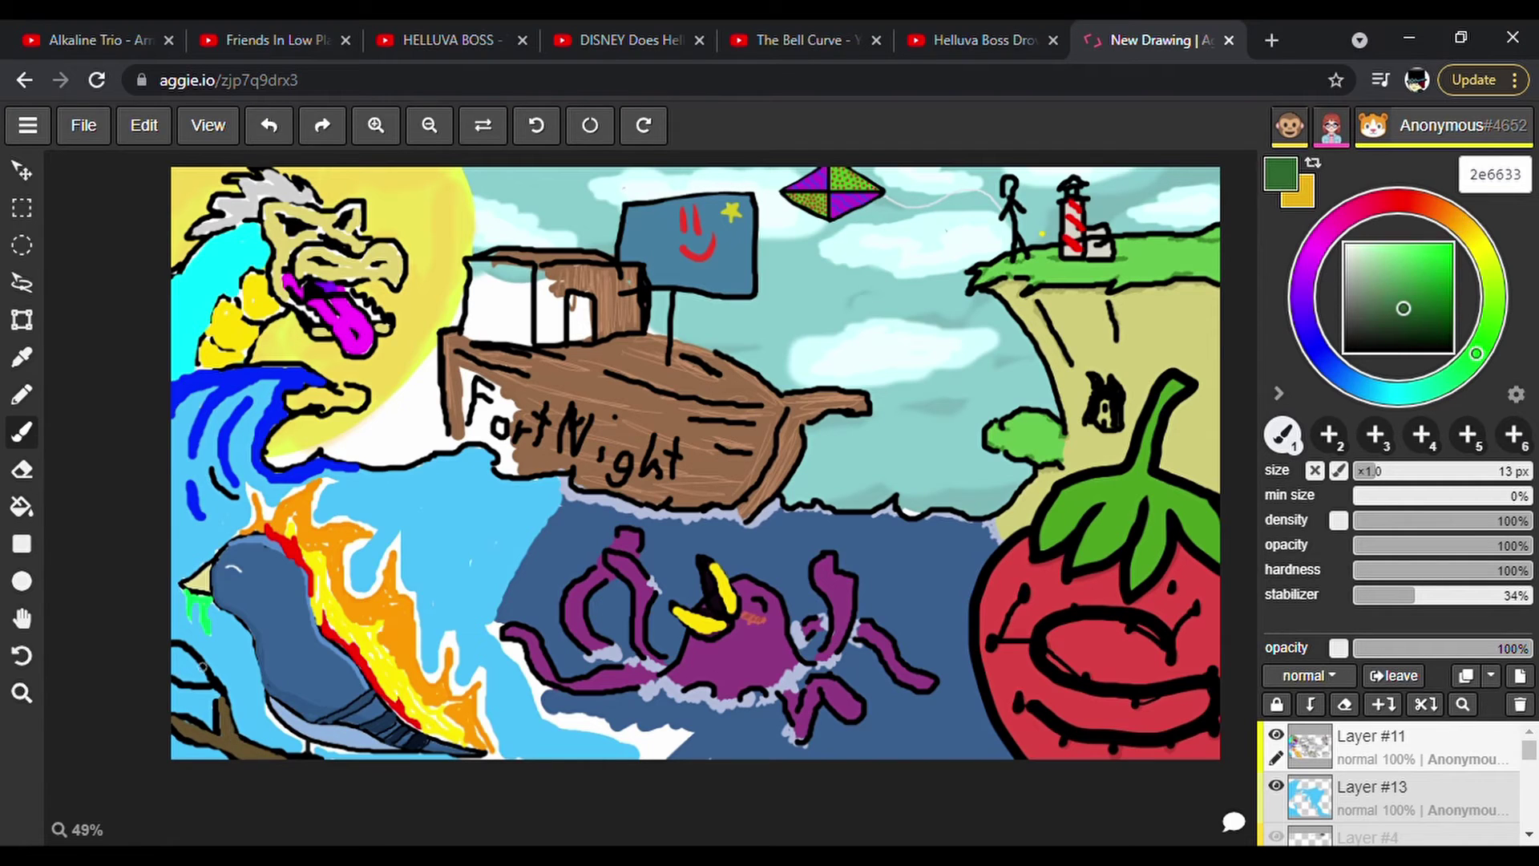
left_click_drag(202, 667, 202, 679)
left_click_drag(1386, 342, 1346, 351)
left_click_drag(202, 679, 181, 664)
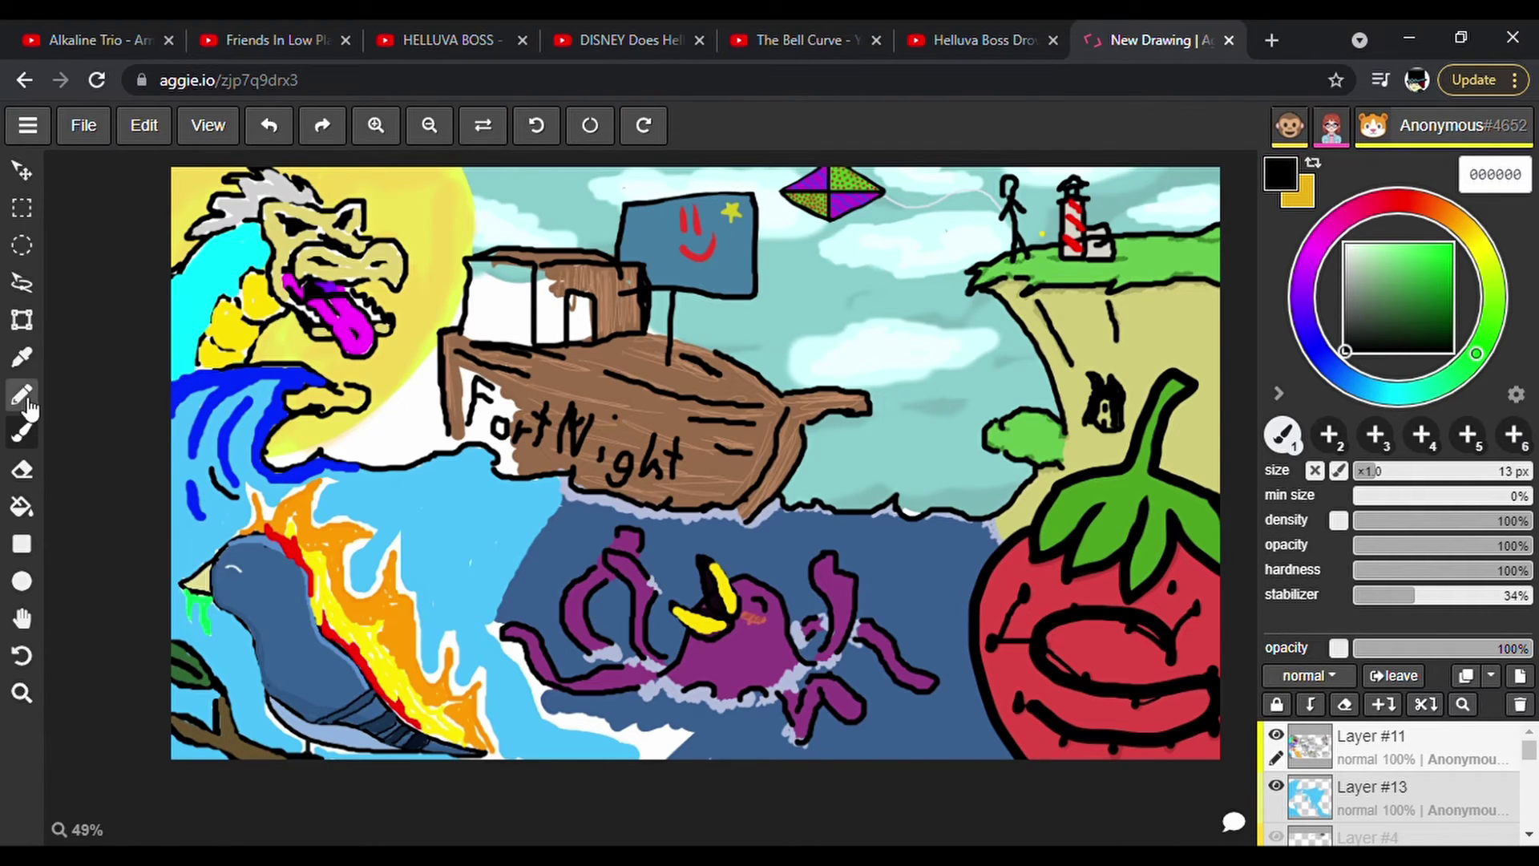
Sample the sea's dark blue 395f90 and paint flowing streaks into the light blue water below the wave crest.
left_click(22, 357)
left_click(561, 584)
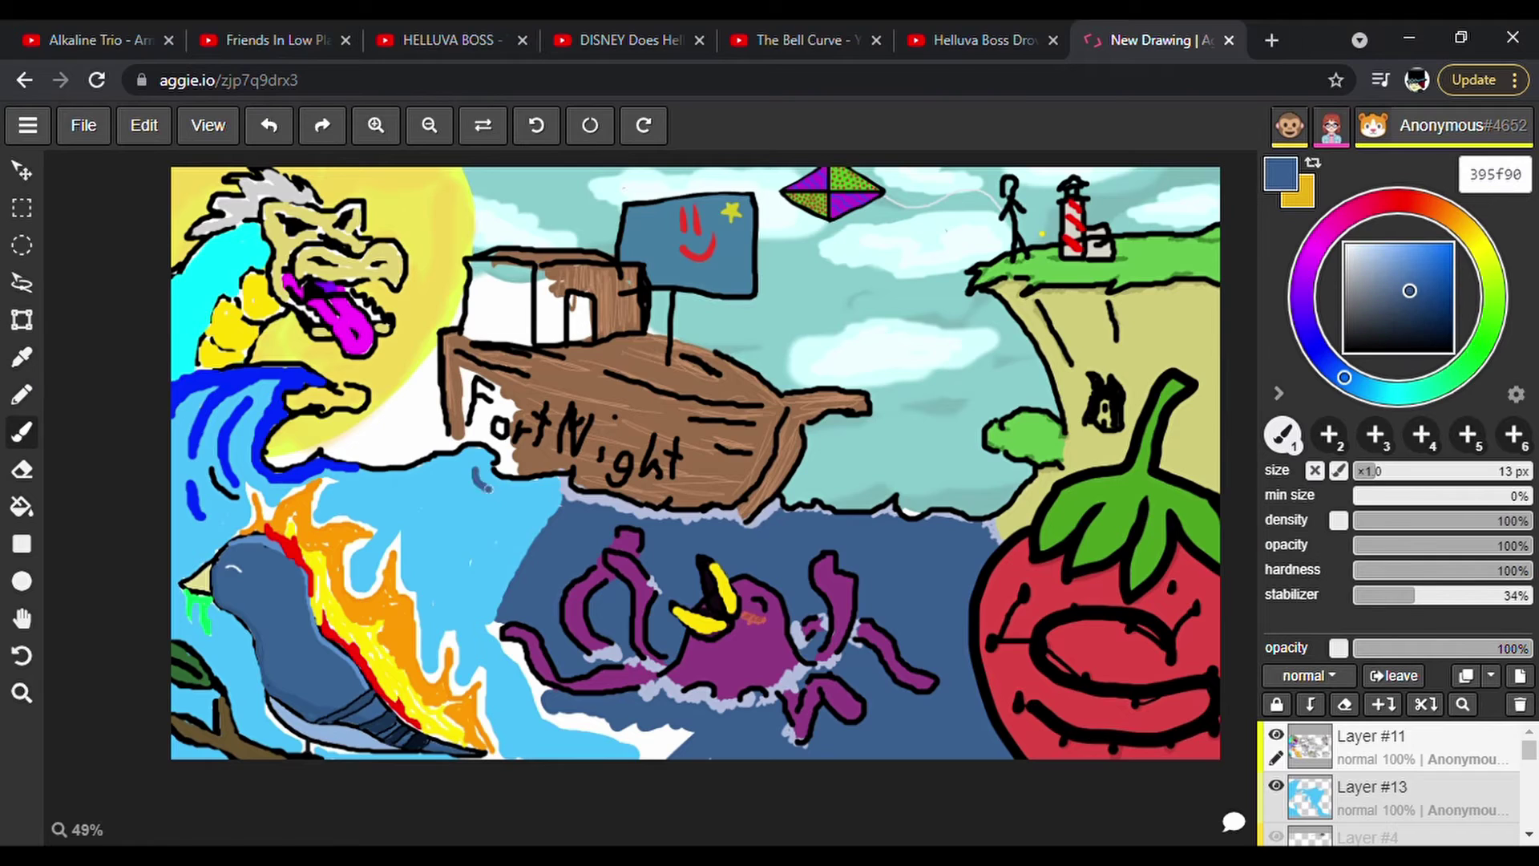
mouse_move(485, 487)
left_mouse_down()
mouse_move(557, 487)
mouse_move(553, 502)
mouse_move(518, 501)
mouse_move(552, 499)
mouse_move(547, 520)
mouse_move(494, 521)
mouse_move(549, 530)
mouse_move(462, 507)
mouse_move(454, 479)
mouse_move(476, 518)
mouse_move(513, 524)
mouse_move(529, 552)
mouse_move(412, 512)
mouse_move(486, 551)
left_mouse_up()
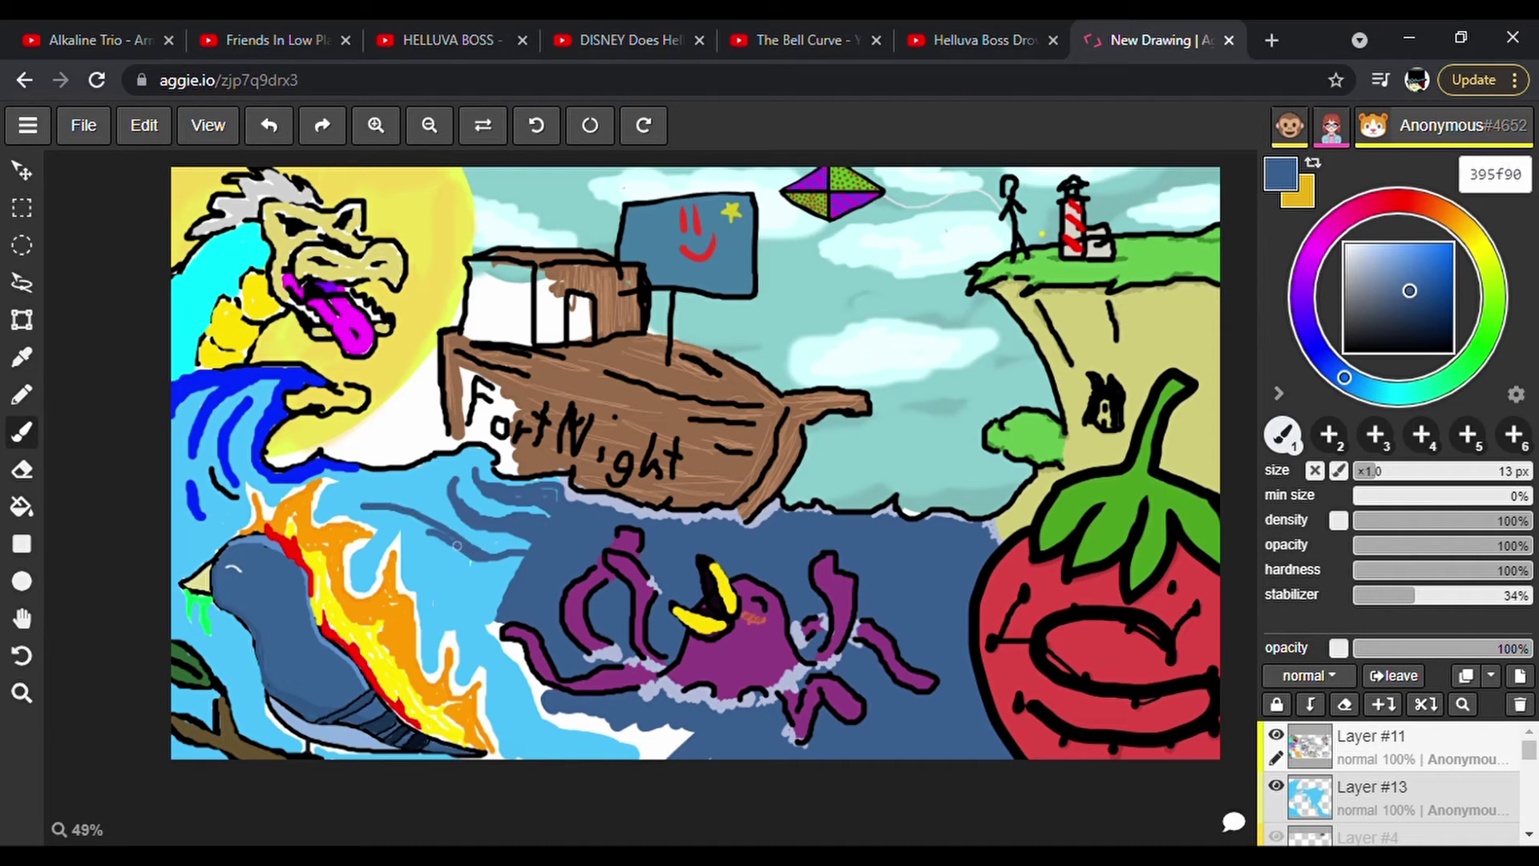
mouse_move(367, 509)
left_mouse_down()
mouse_move(513, 575)
mouse_move(503, 568)
left_mouse_up()
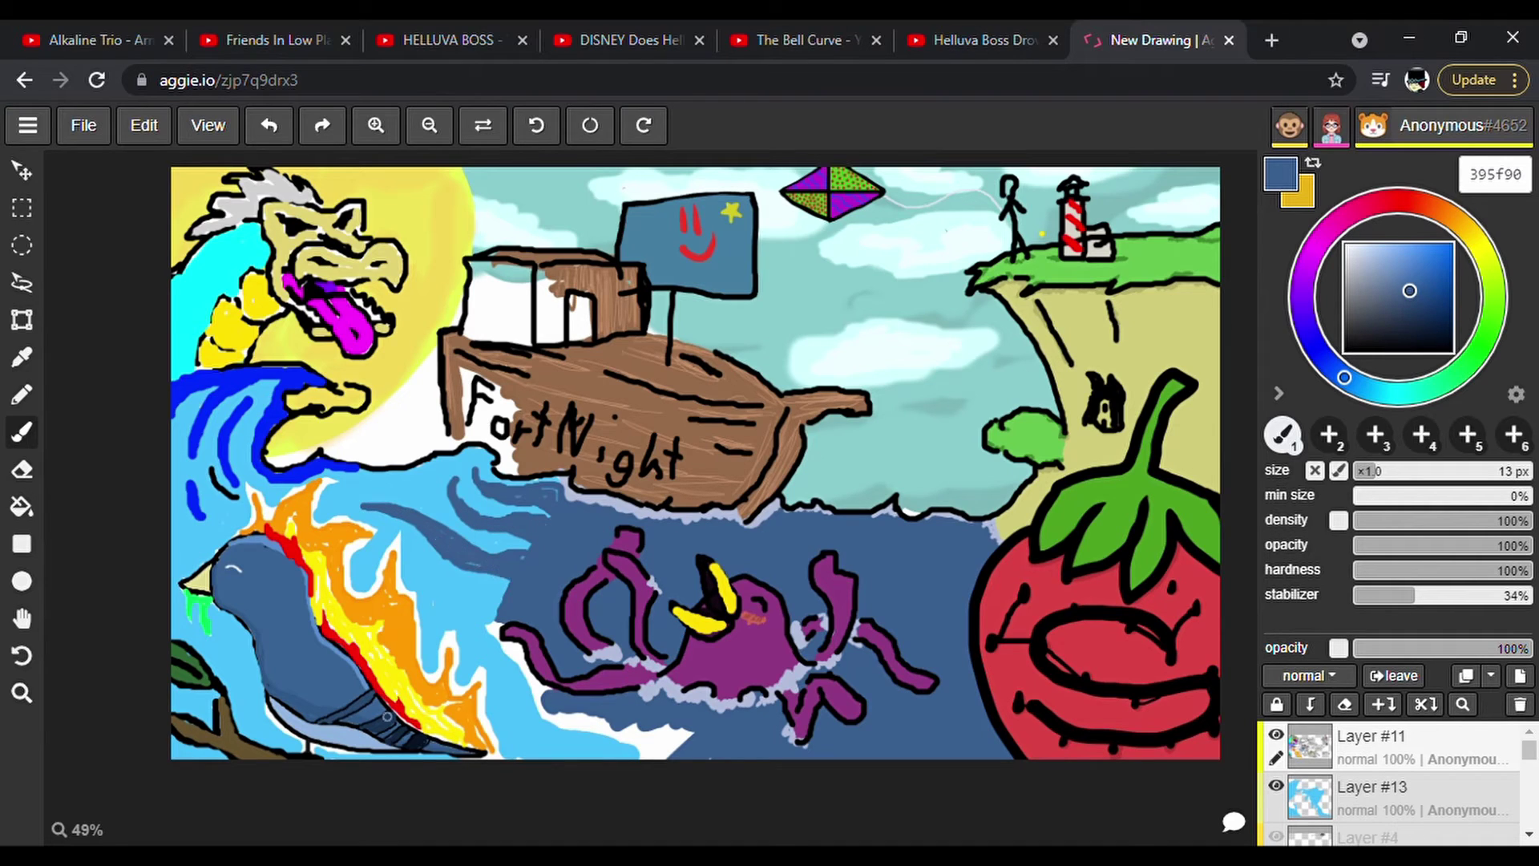
Blend the dark blue sea into the light water beside the flames and add small dark streaks around the bird.
mouse_move(492, 621)
left_mouse_down()
mouse_move(537, 697)
mouse_move(525, 689)
mouse_move(637, 750)
mouse_move(661, 750)
mouse_move(657, 733)
mouse_move(674, 757)
left_mouse_up()
left_click_drag(534, 747, 592, 758)
mouse_move(498, 637)
left_mouse_down()
mouse_move(423, 605)
mouse_move(499, 613)
mouse_move(514, 584)
mouse_move(427, 590)
mouse_move(470, 603)
left_mouse_up()
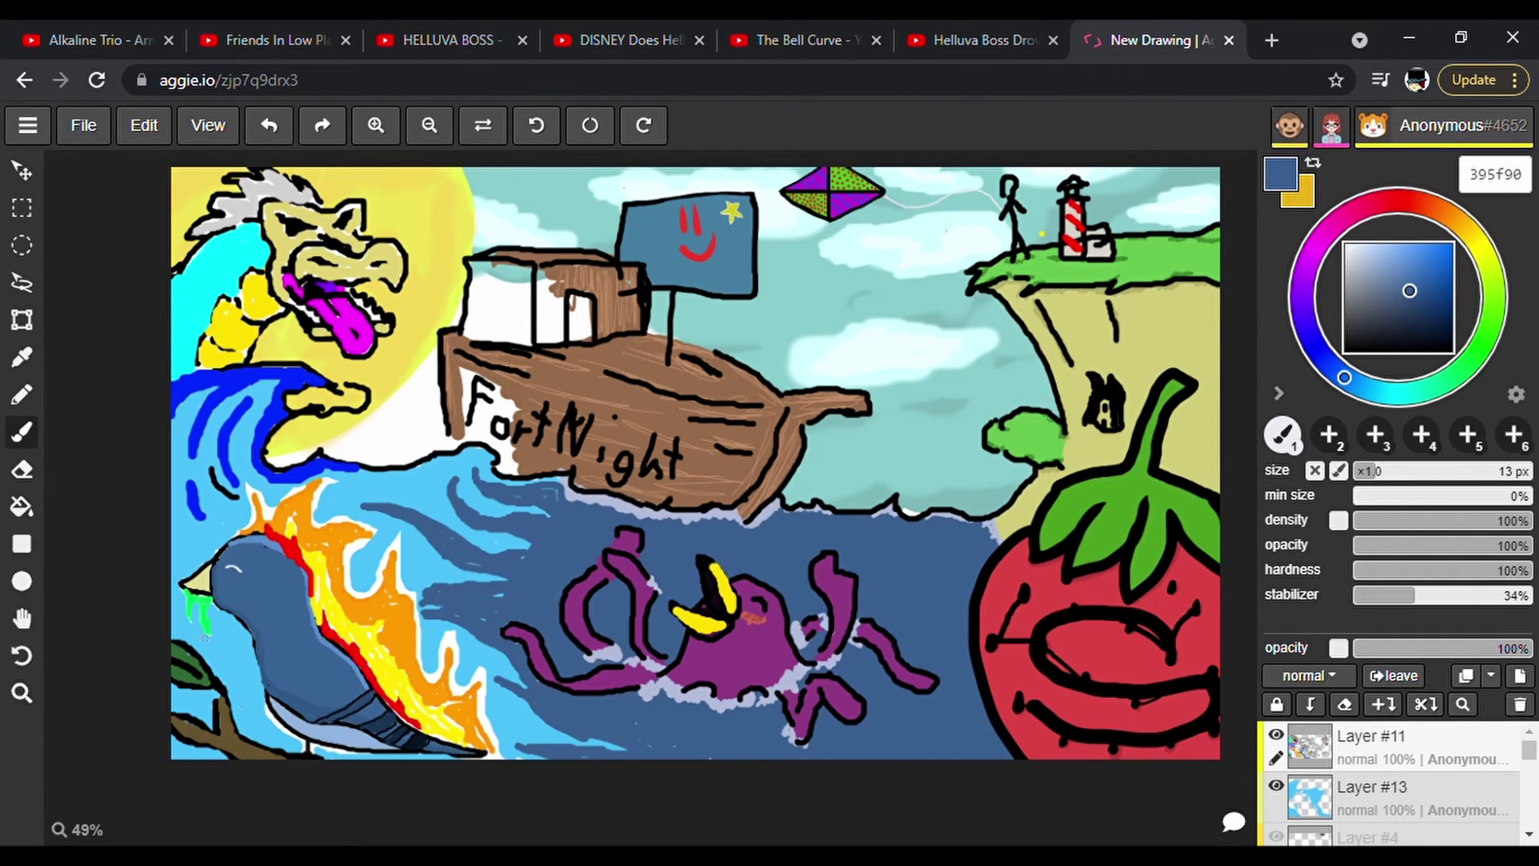
left_click_drag(218, 649, 251, 674)
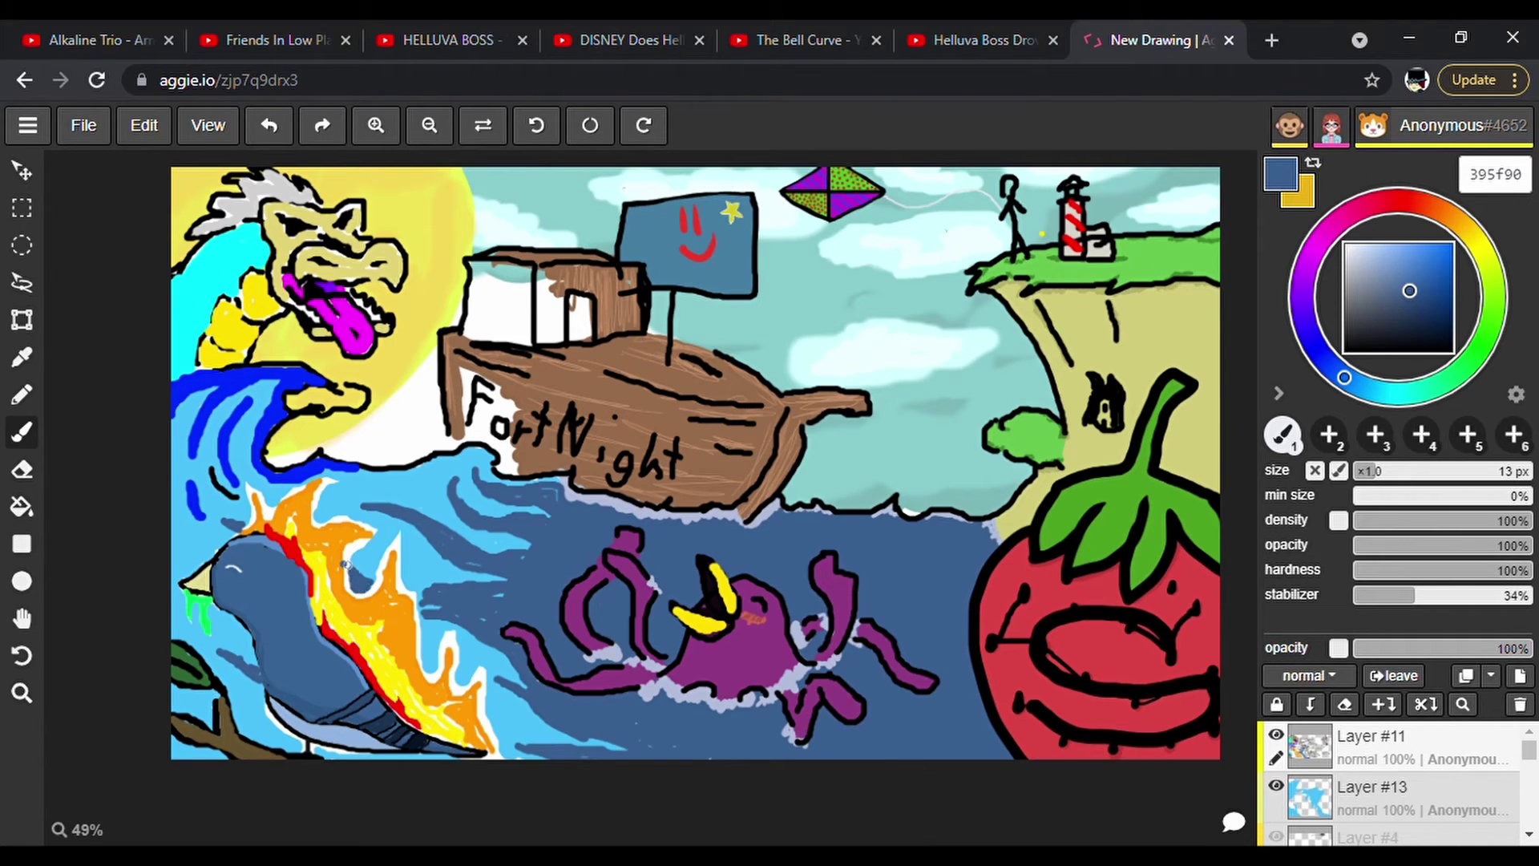
Paint white ffffff foam along the wave crests and add white highlight streaks within the waves.
left_click_drag(1356, 258, 1344, 242)
mouse_move(294, 394)
left_mouse_down()
mouse_move(358, 400)
mouse_move(305, 399)
left_mouse_up()
key("ctrl+z")
mouse_move(427, 464)
left_mouse_down()
mouse_move(487, 461)
mouse_move(417, 466)
left_mouse_up()
left_click_drag(567, 477, 556, 477)
left_click_drag(289, 475, 318, 456)
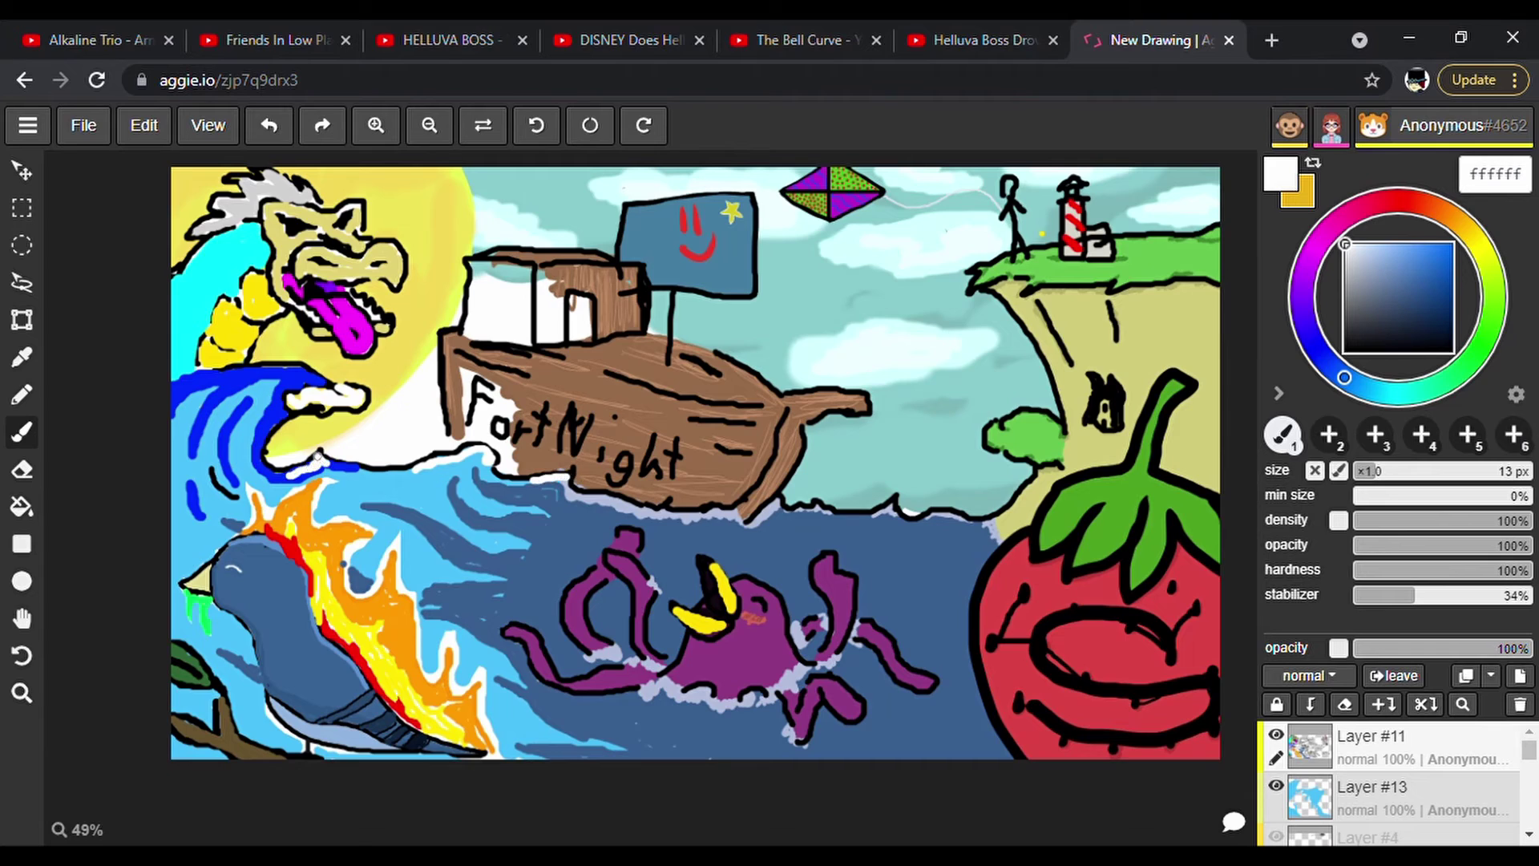
left_click_drag(370, 502, 426, 518)
left_click_drag(200, 495, 206, 453)
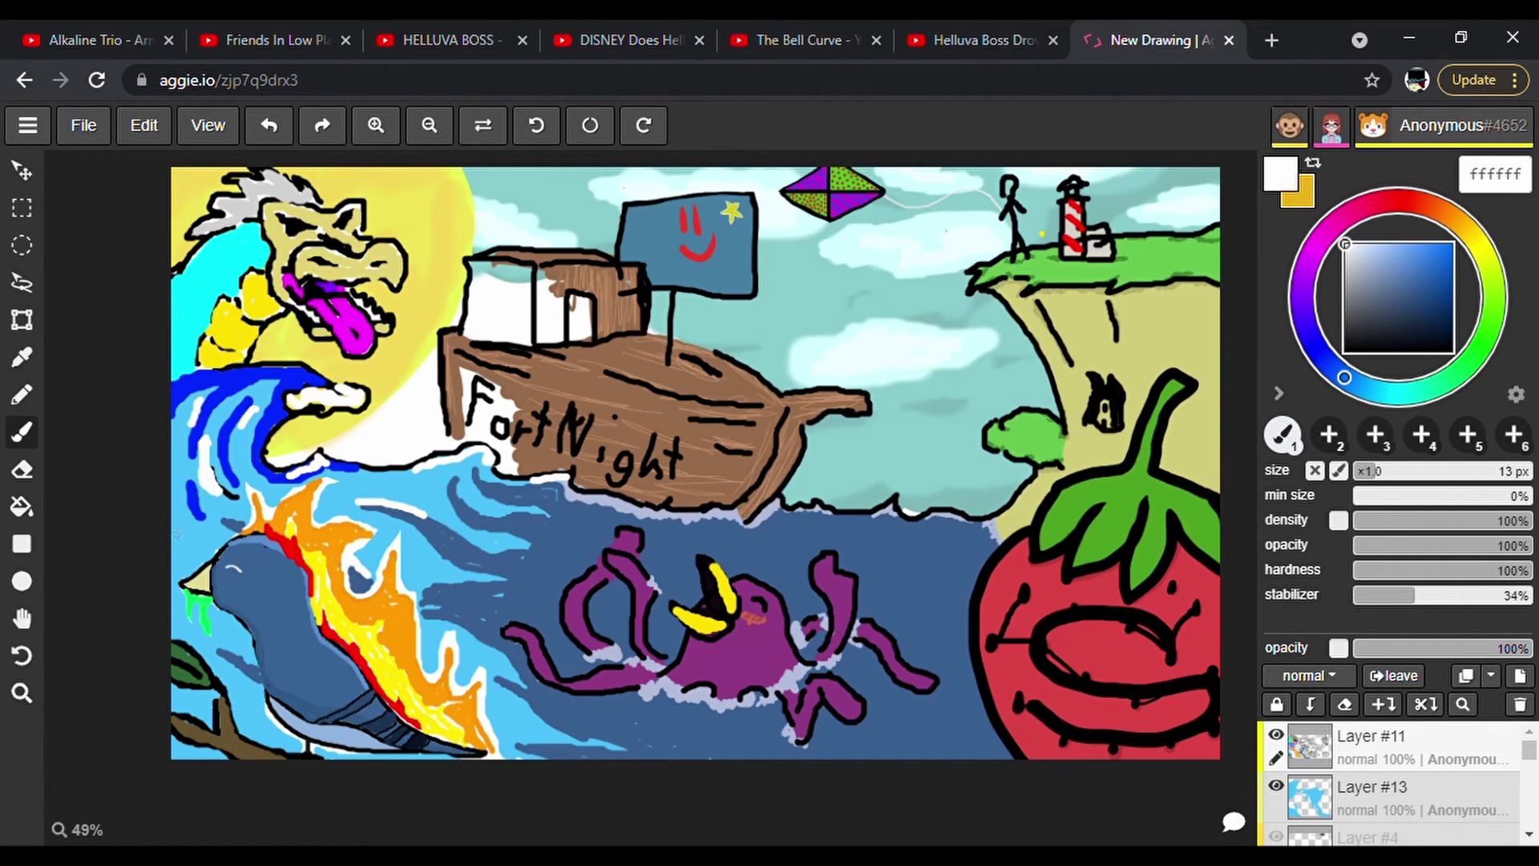
Paint dark red 991400 strokes over the N and h of the name on the ship's hull.
left_click(1408, 214)
left_click(1446, 303)
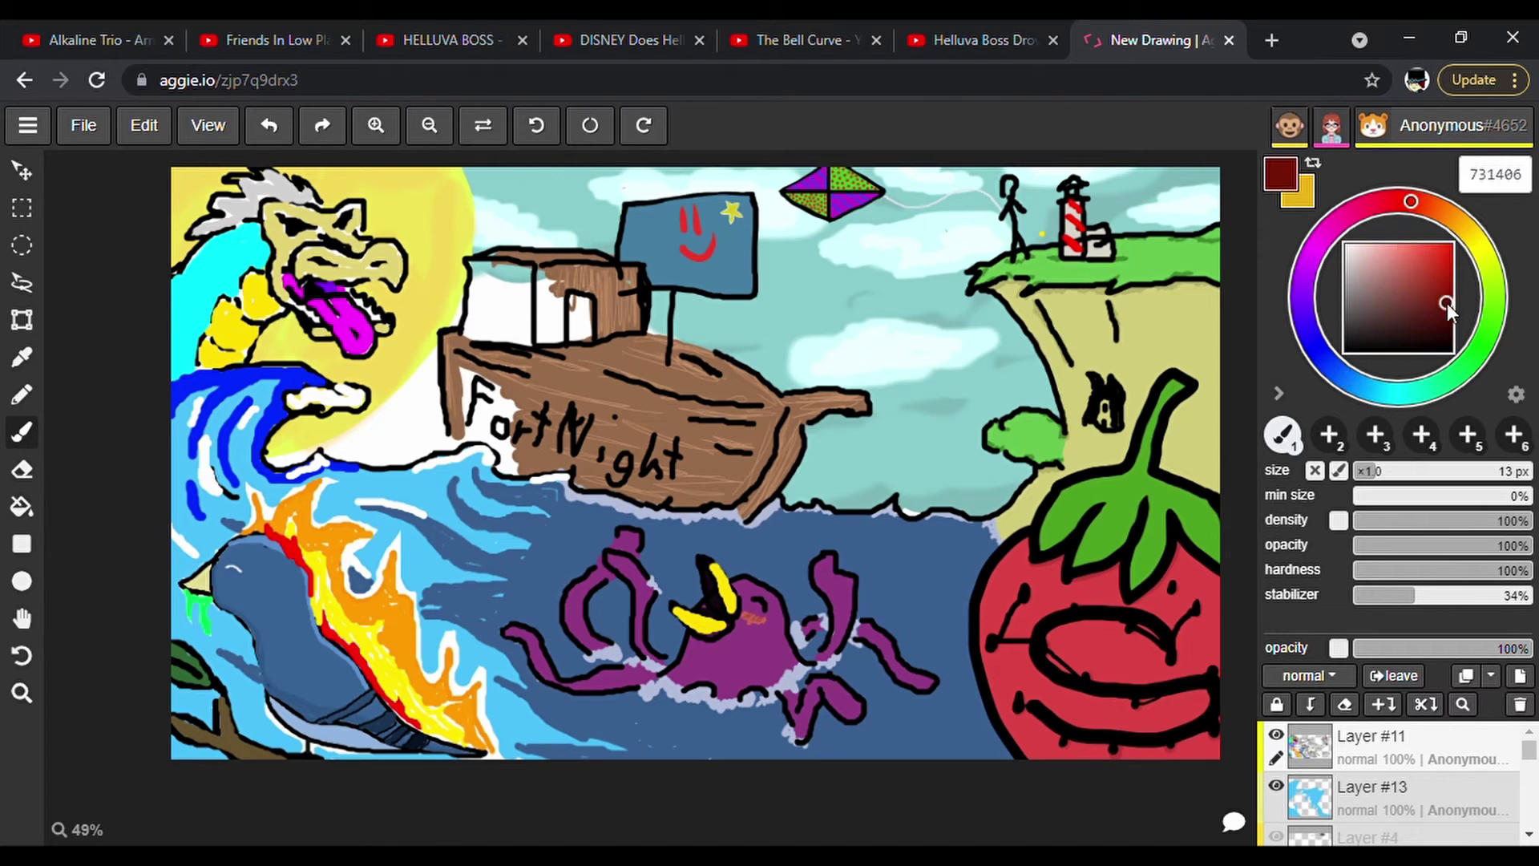
mouse_move(565, 457)
left_mouse_down()
mouse_move(575, 433)
mouse_move(627, 457)
left_mouse_up()
key("ctrl+z")
left_click_drag(649, 482, 678, 445)
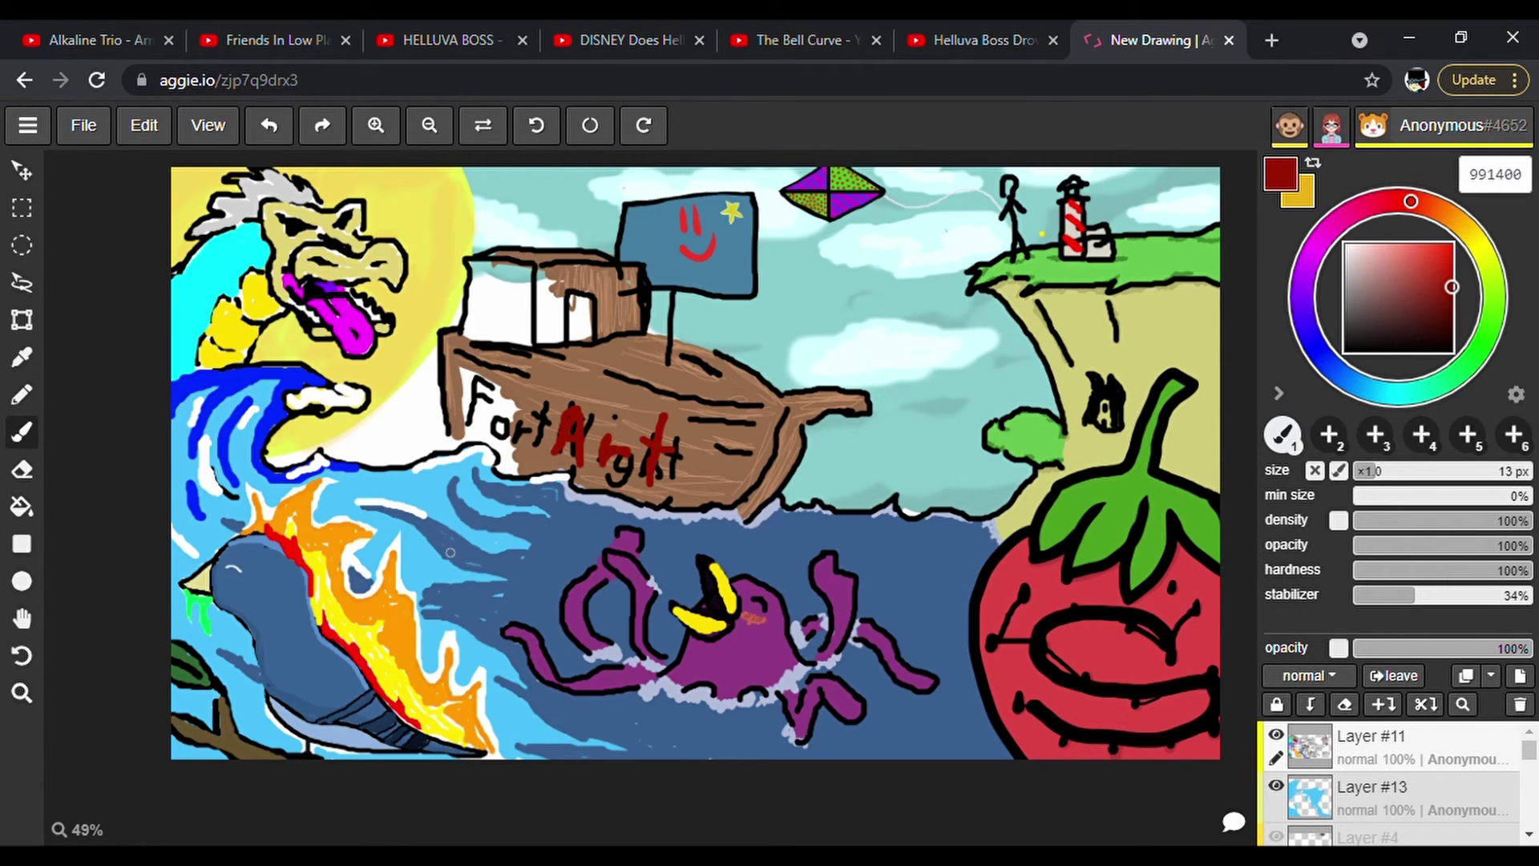
Sample the hull's brown 966b4a and fill the hull's white area around the letter F on Layer #13.
left_click(601, 428, "alt")
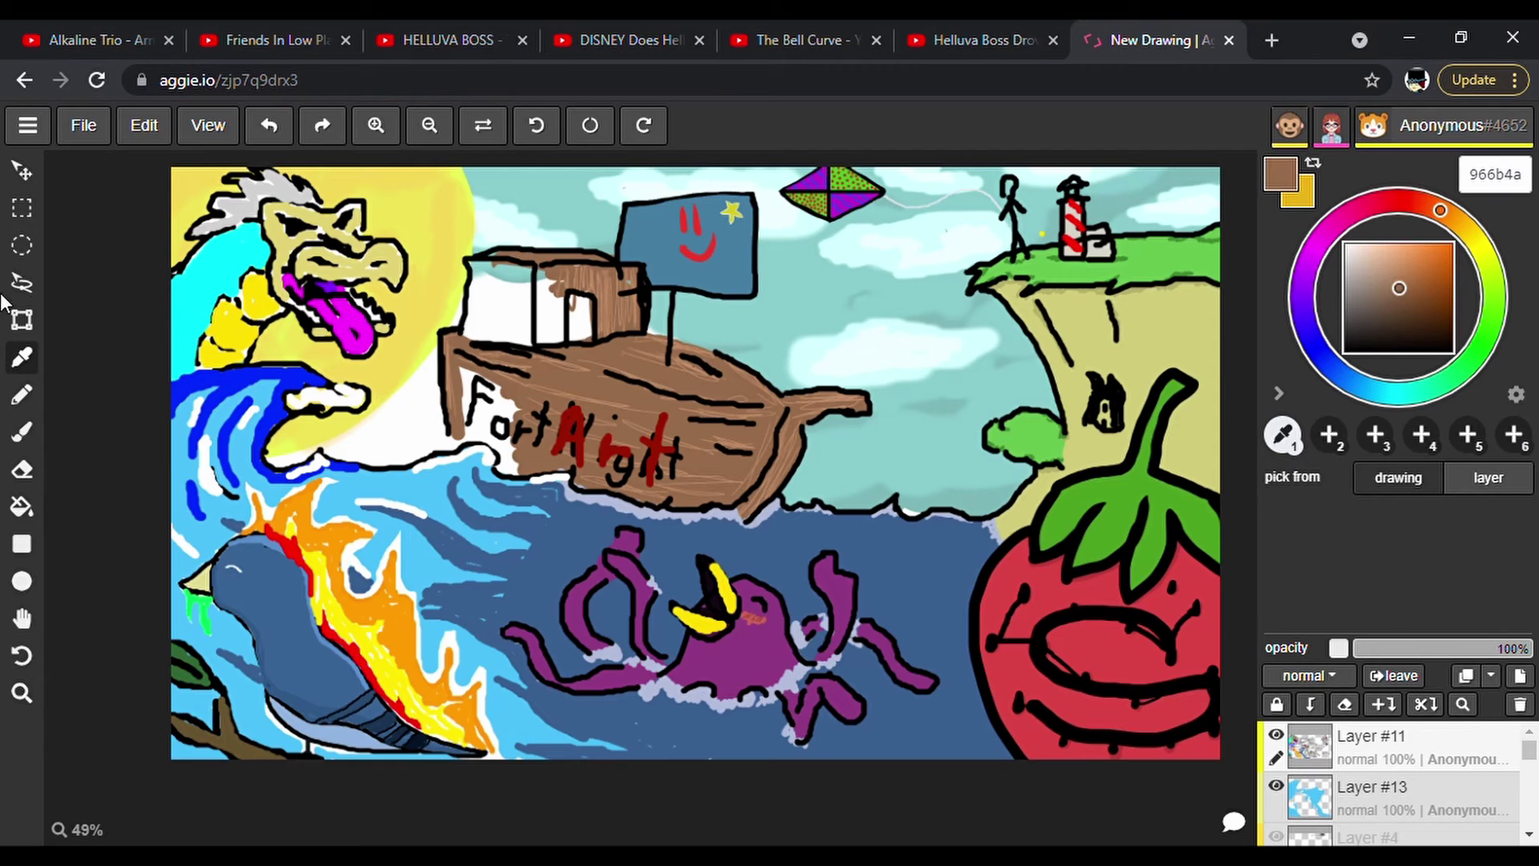
left_click(1355, 793)
double_click(1354, 795)
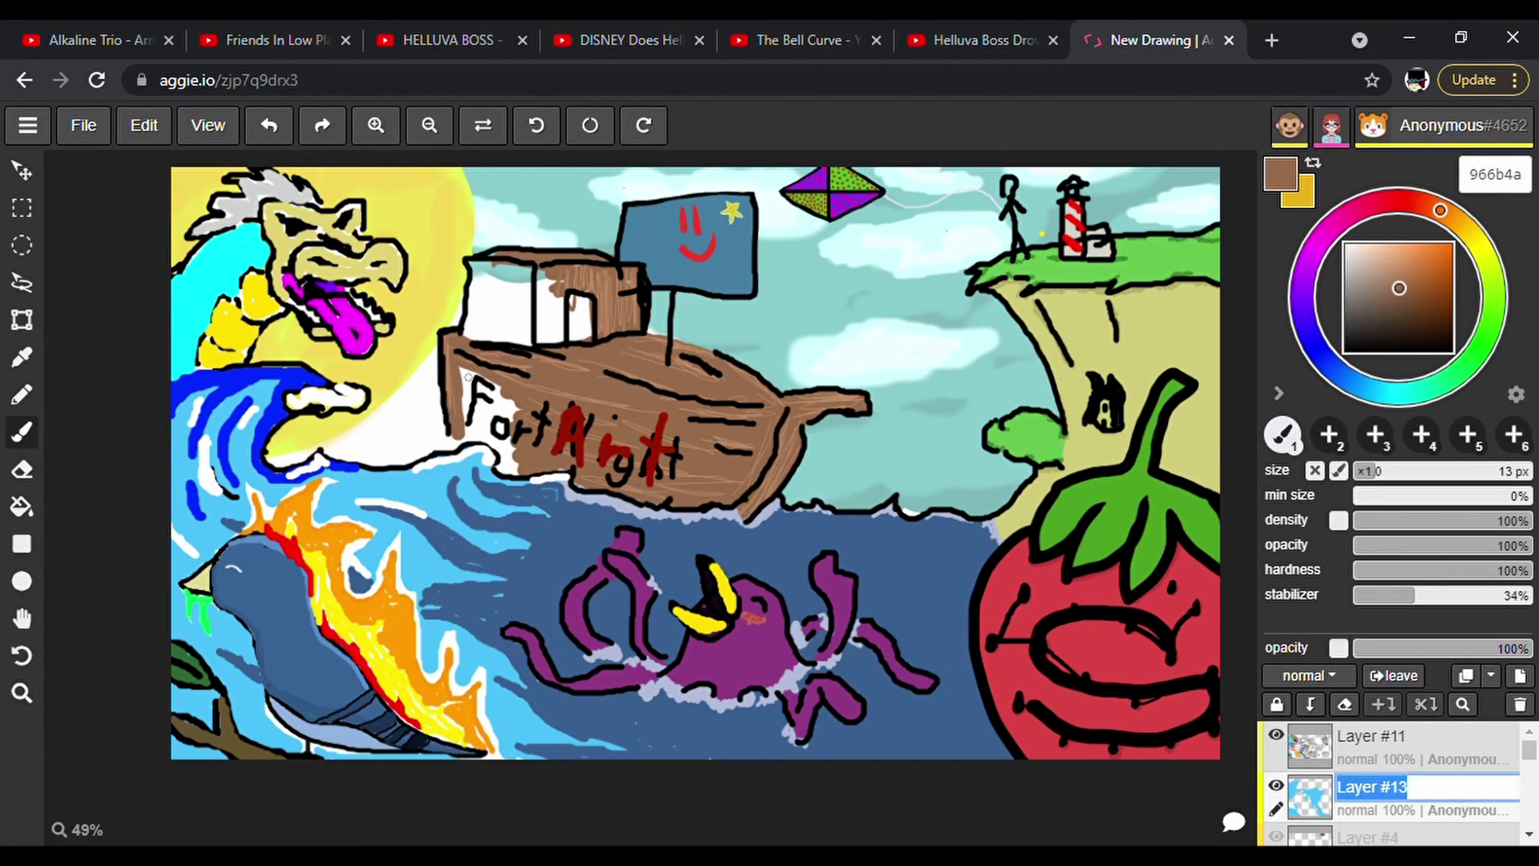
mouse_move(469, 377)
left_mouse_down()
mouse_move(498, 409)
mouse_move(462, 403)
mouse_move(513, 473)
mouse_move(464, 391)
left_mouse_up()
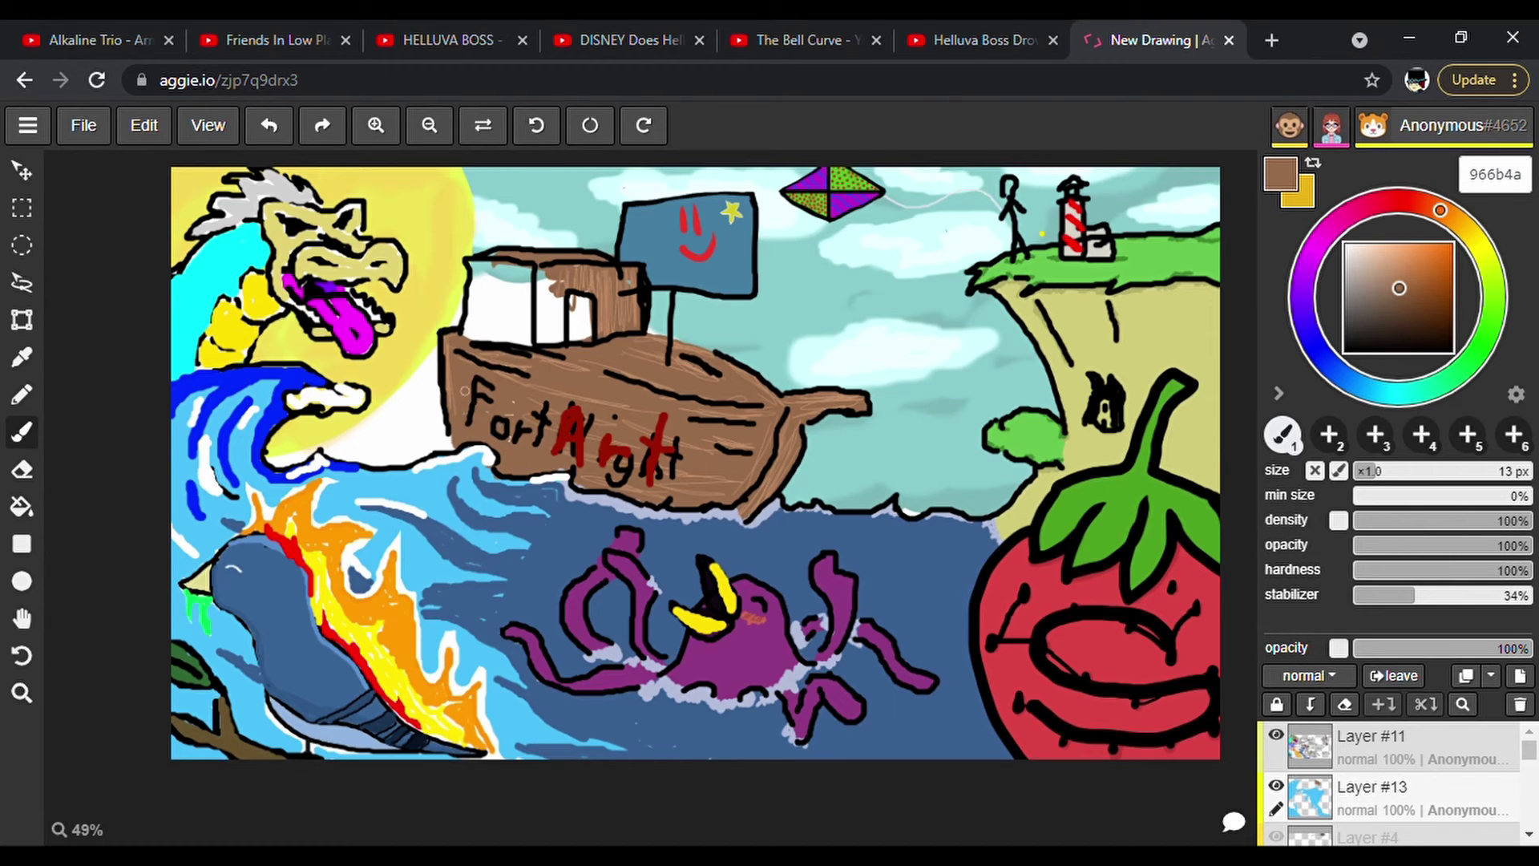
Fill the white walls of the ship's cabin with brown 966b4a.
left_click_drag(480, 263, 467, 326)
mouse_move(474, 257)
left_mouse_down()
mouse_move(524, 343)
mouse_move(519, 308)
mouse_move(471, 333)
mouse_move(517, 280)
mouse_move(516, 305)
mouse_move(501, 276)
mouse_move(473, 317)
mouse_move(542, 343)
mouse_move(545, 277)
mouse_move(553, 315)
mouse_move(576, 315)
mouse_move(562, 301)
left_mouse_up()
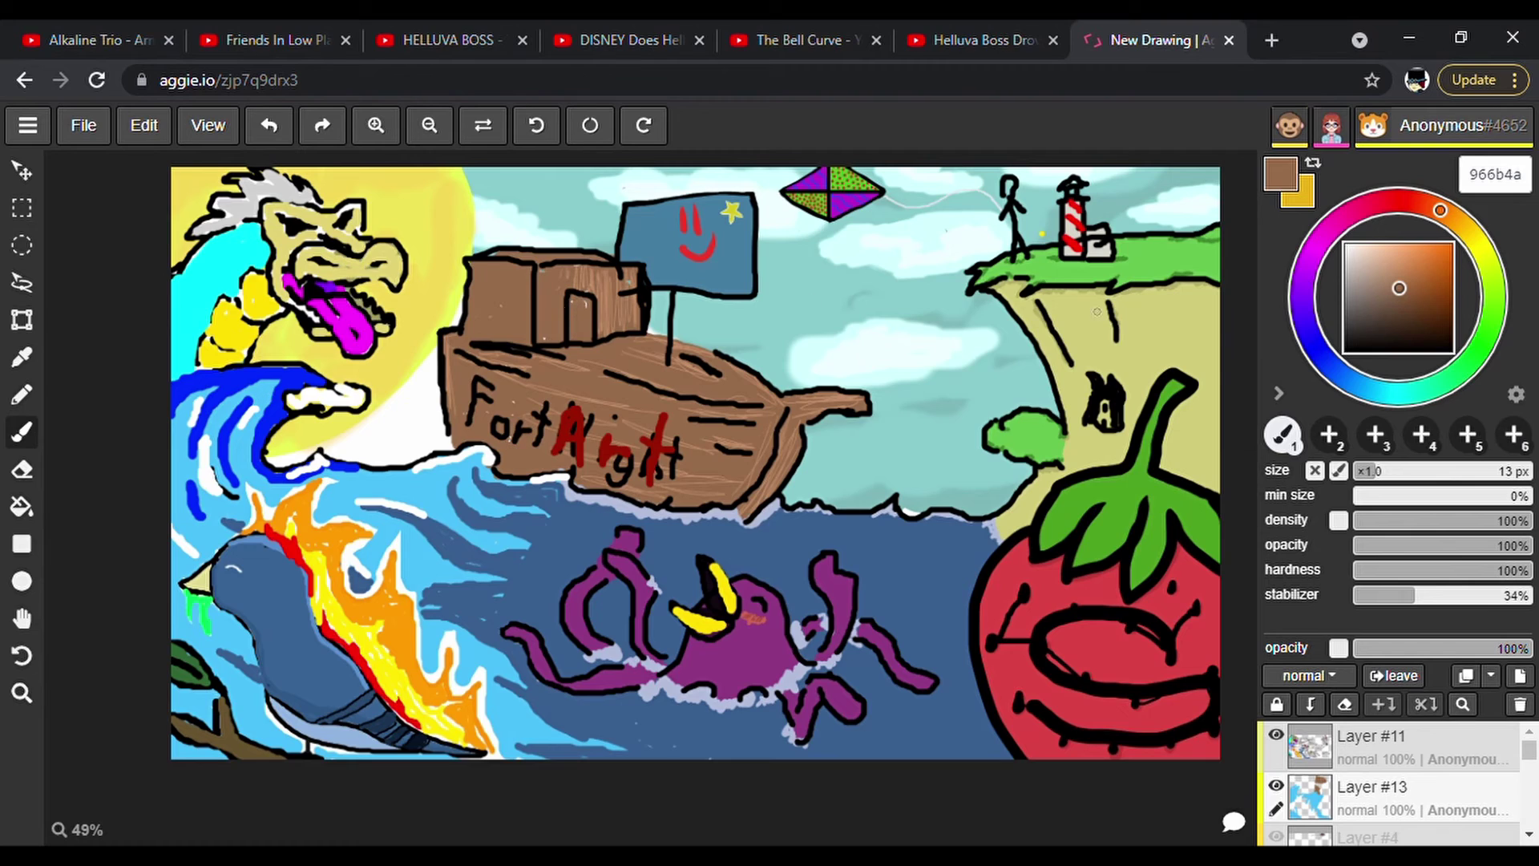
Paint a small bright red ff1600 shape inside the dark doorway on the cliff face with a 9 px brush.
left_click(1370, 471)
left_click_drag(1429, 257, 1452, 242)
left_click(1406, 201)
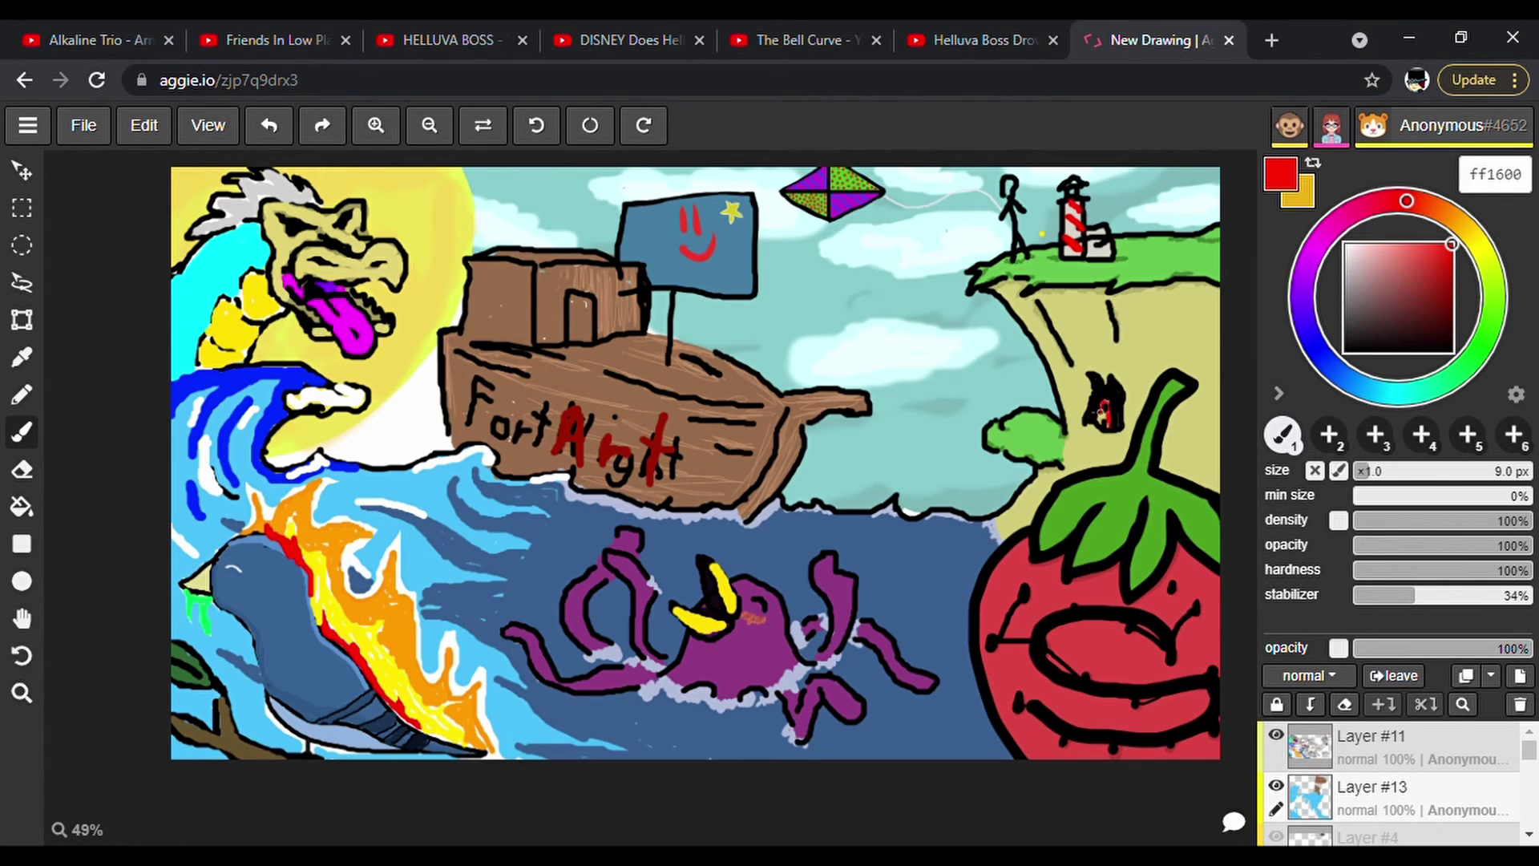
left_click_drag(1103, 417, 1108, 399)
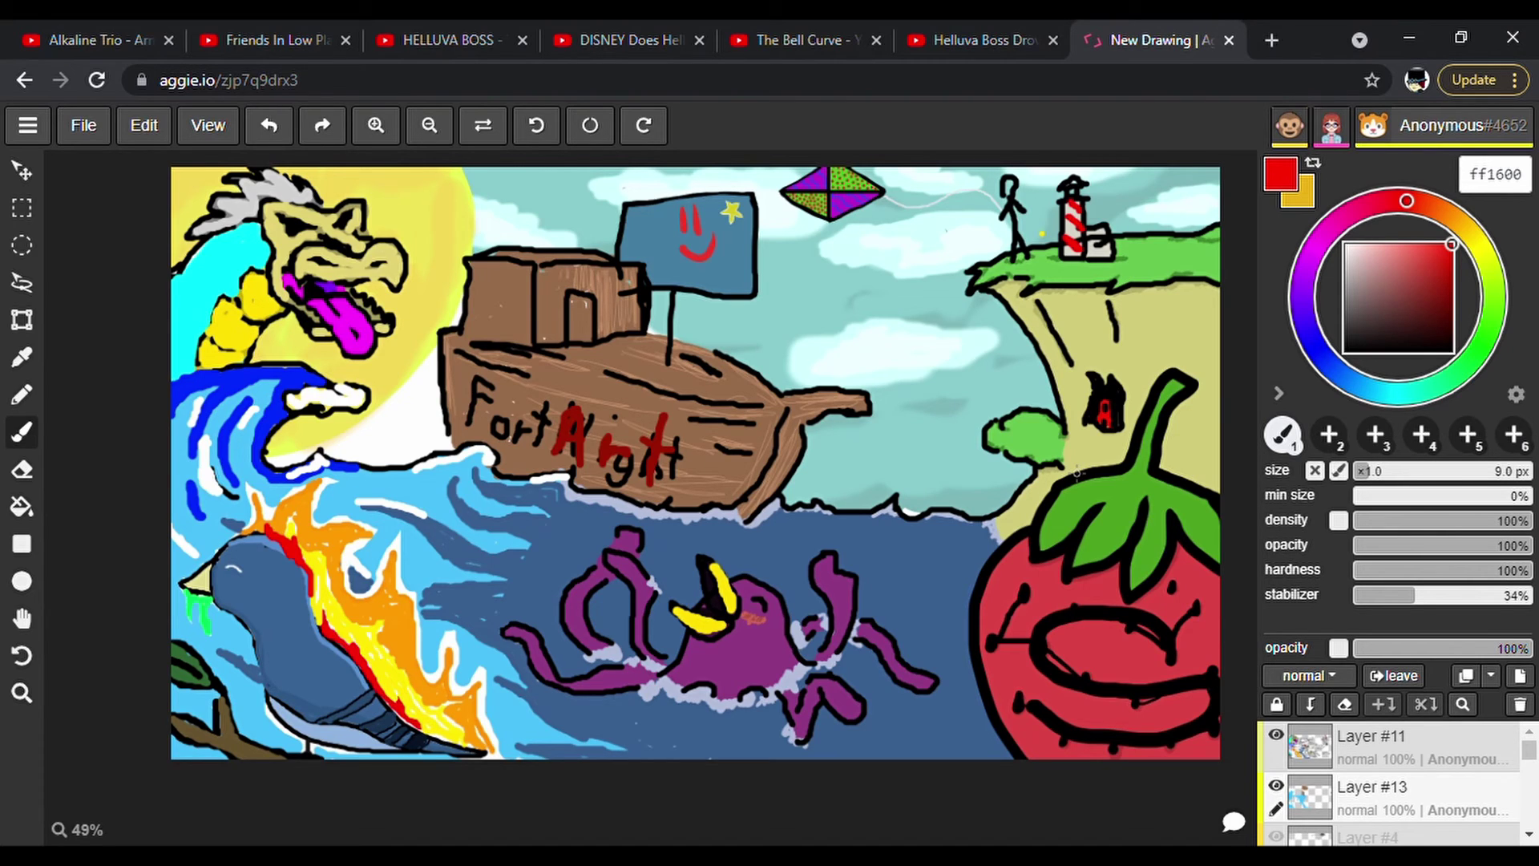
Draw black 000000 eyes and mouths on the three clouds and a smiling face on the sun.
left_click(1345, 351)
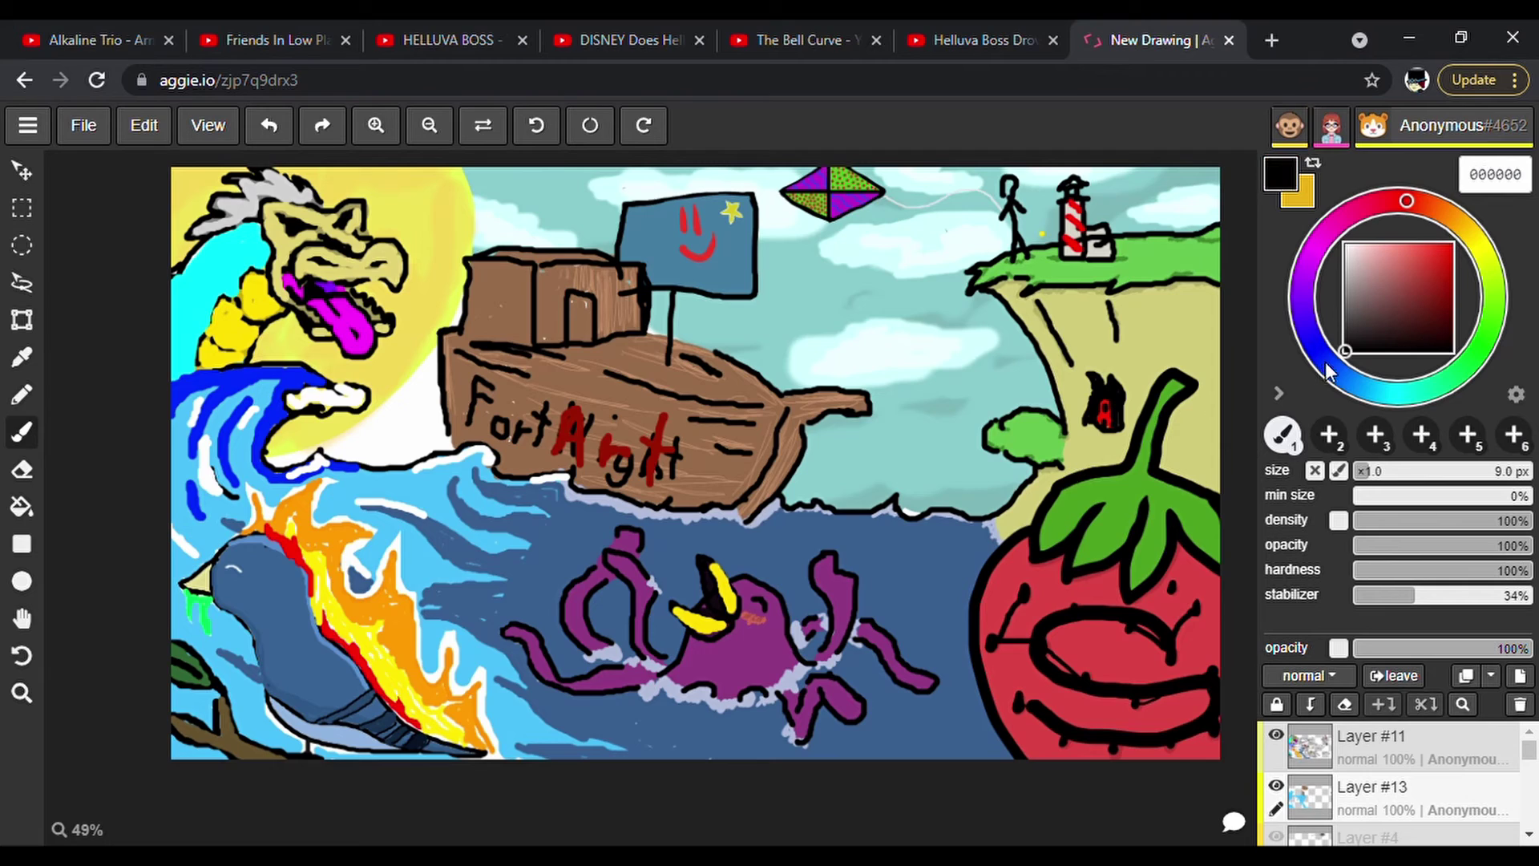
mouse_move(848, 351)
left_mouse_down()
mouse_move(901, 347)
mouse_move(918, 371)
mouse_move(846, 362)
left_mouse_up()
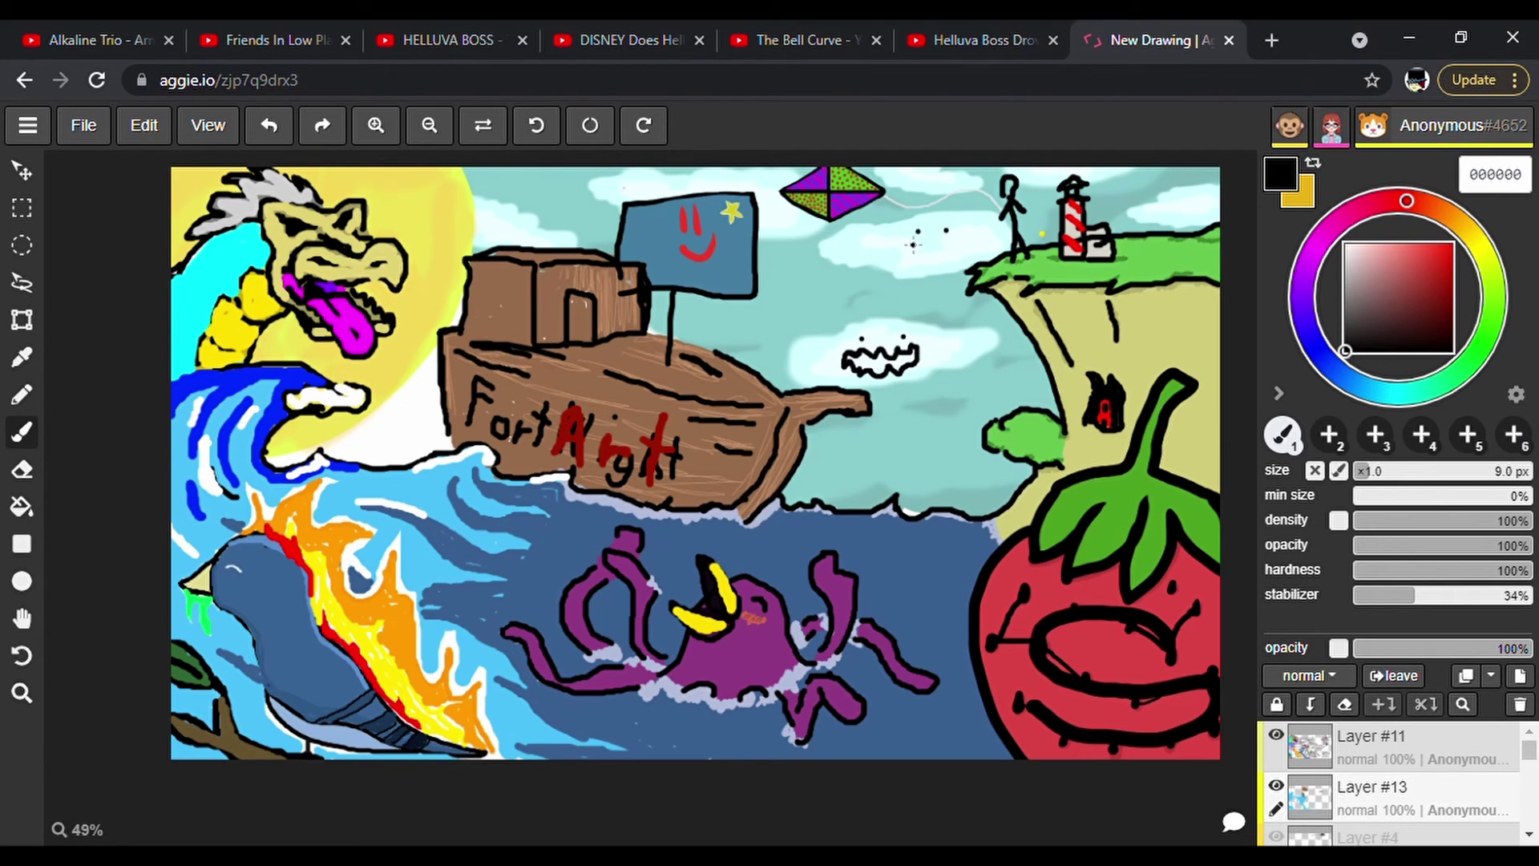
mouse_move(913, 243)
left_mouse_down()
mouse_move(953, 249)
mouse_move(913, 247)
left_mouse_up()
left_click(418, 176)
left_click_drag(411, 185, 430, 184)
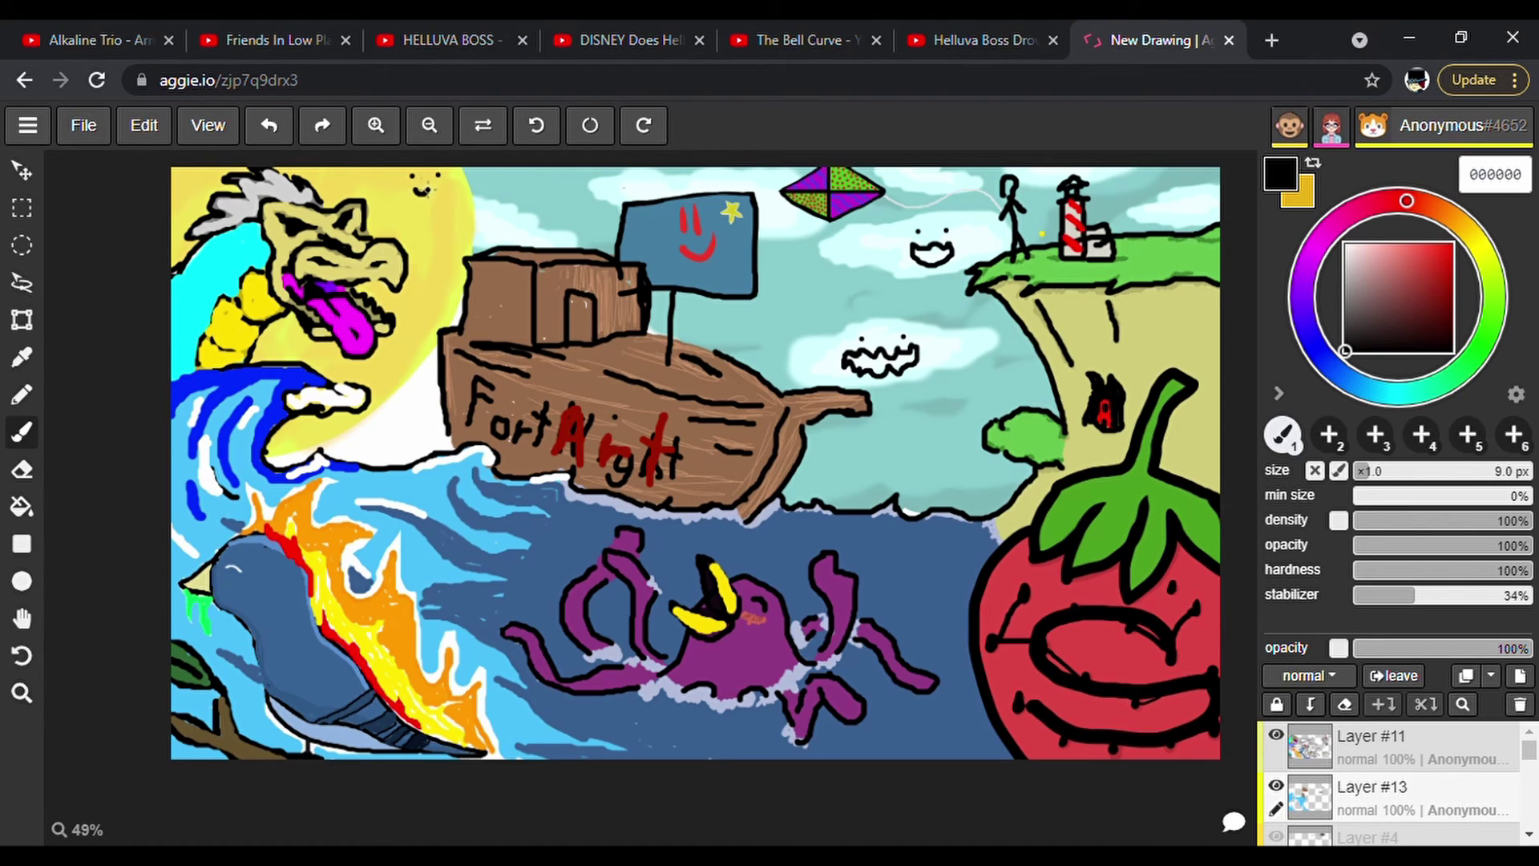
left_click(1176, 199)
left_click(1196, 200)
left_click_drag(1171, 212, 1168, 216)
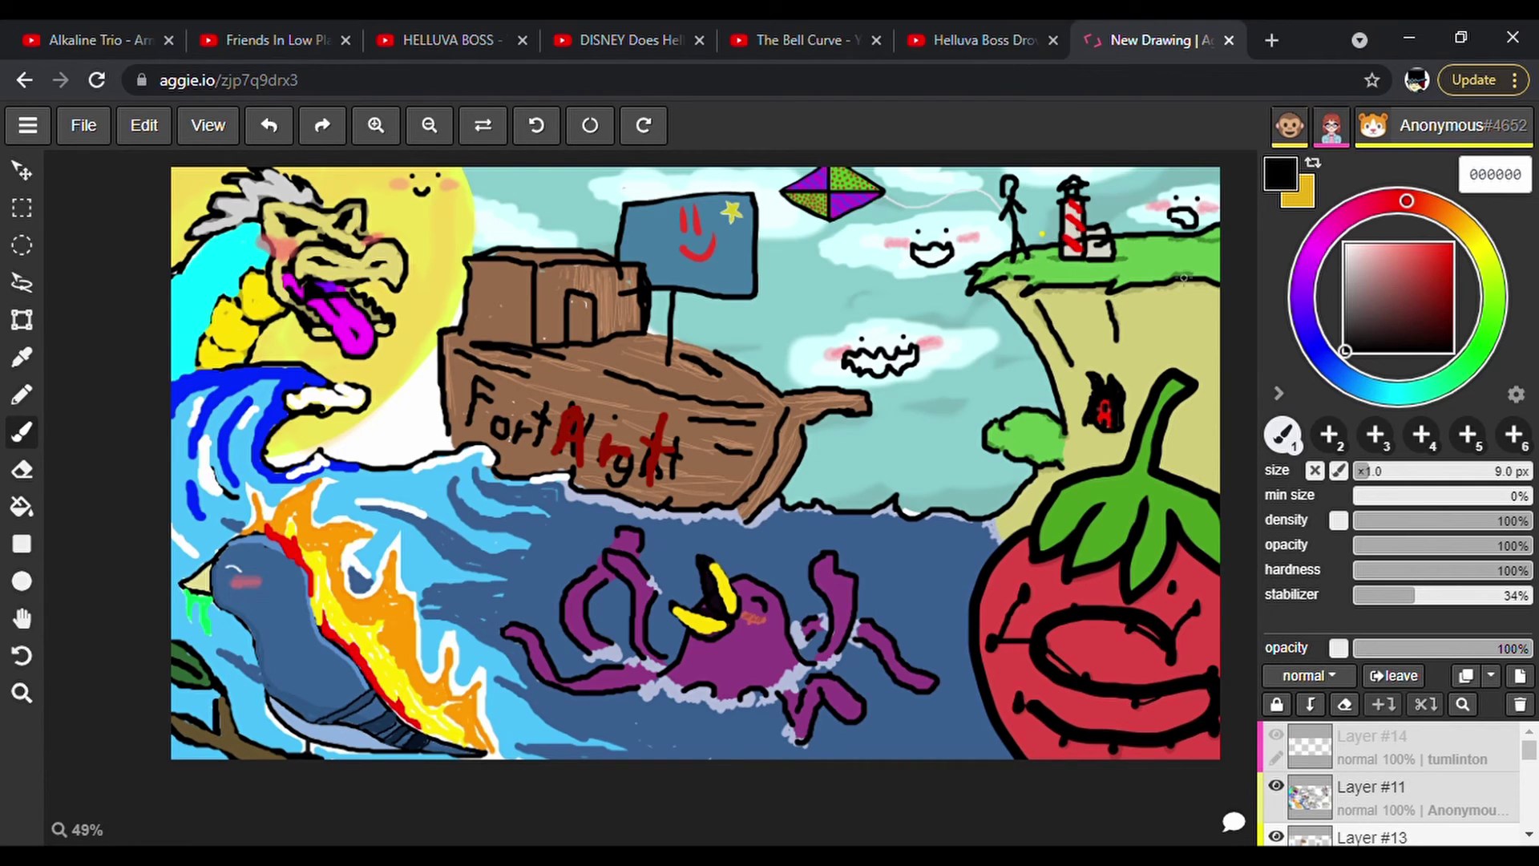
Outline a thicker mast and a crossbeam above the flag in black at 15 px, and add a stick figure on the bow.
left_click(1378, 471)
left_click_drag(694, 296, 672, 371)
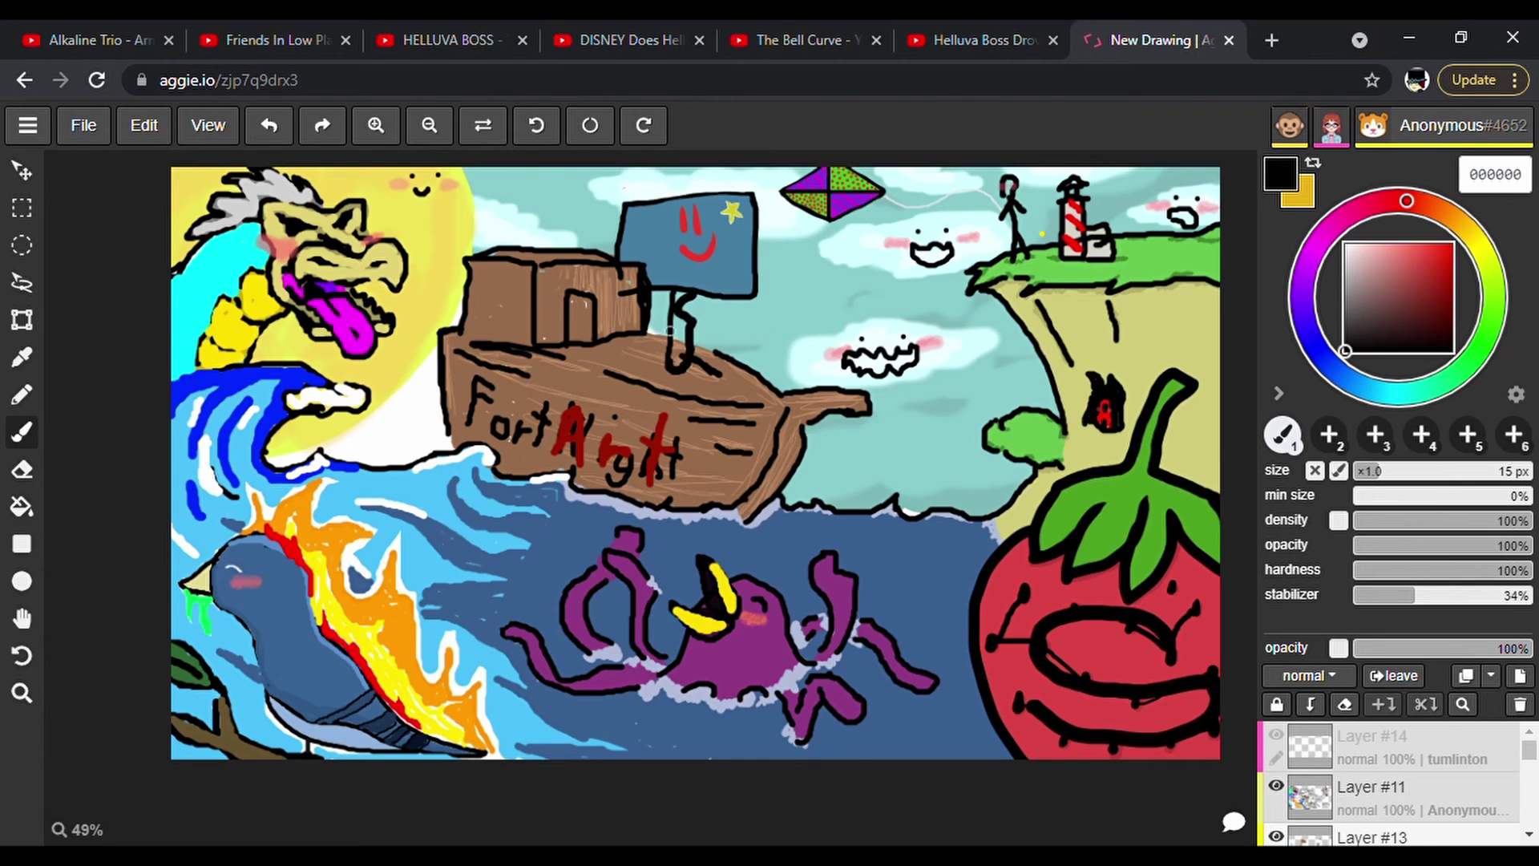
left_click_drag(677, 190, 601, 204)
mouse_move(656, 188)
left_mouse_down()
mouse_move(700, 174)
mouse_move(703, 192)
mouse_move(768, 202)
left_mouse_up()
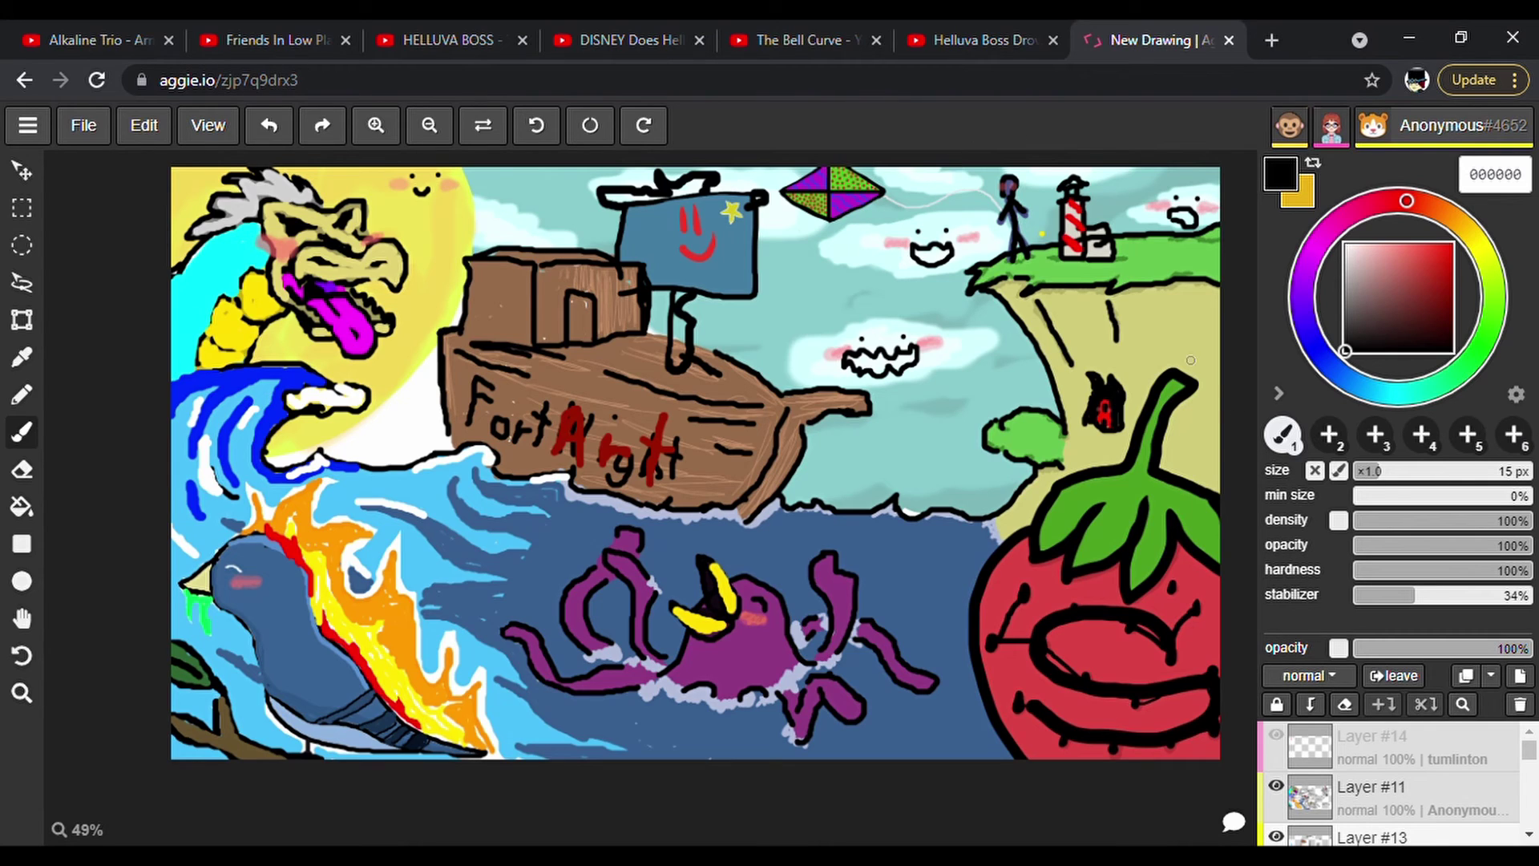
mouse_move(742, 400)
left_mouse_down()
mouse_move(764, 369)
mouse_move(777, 395)
mouse_move(773, 341)
mouse_move(809, 331)
mouse_move(789, 315)
left_mouse_up()
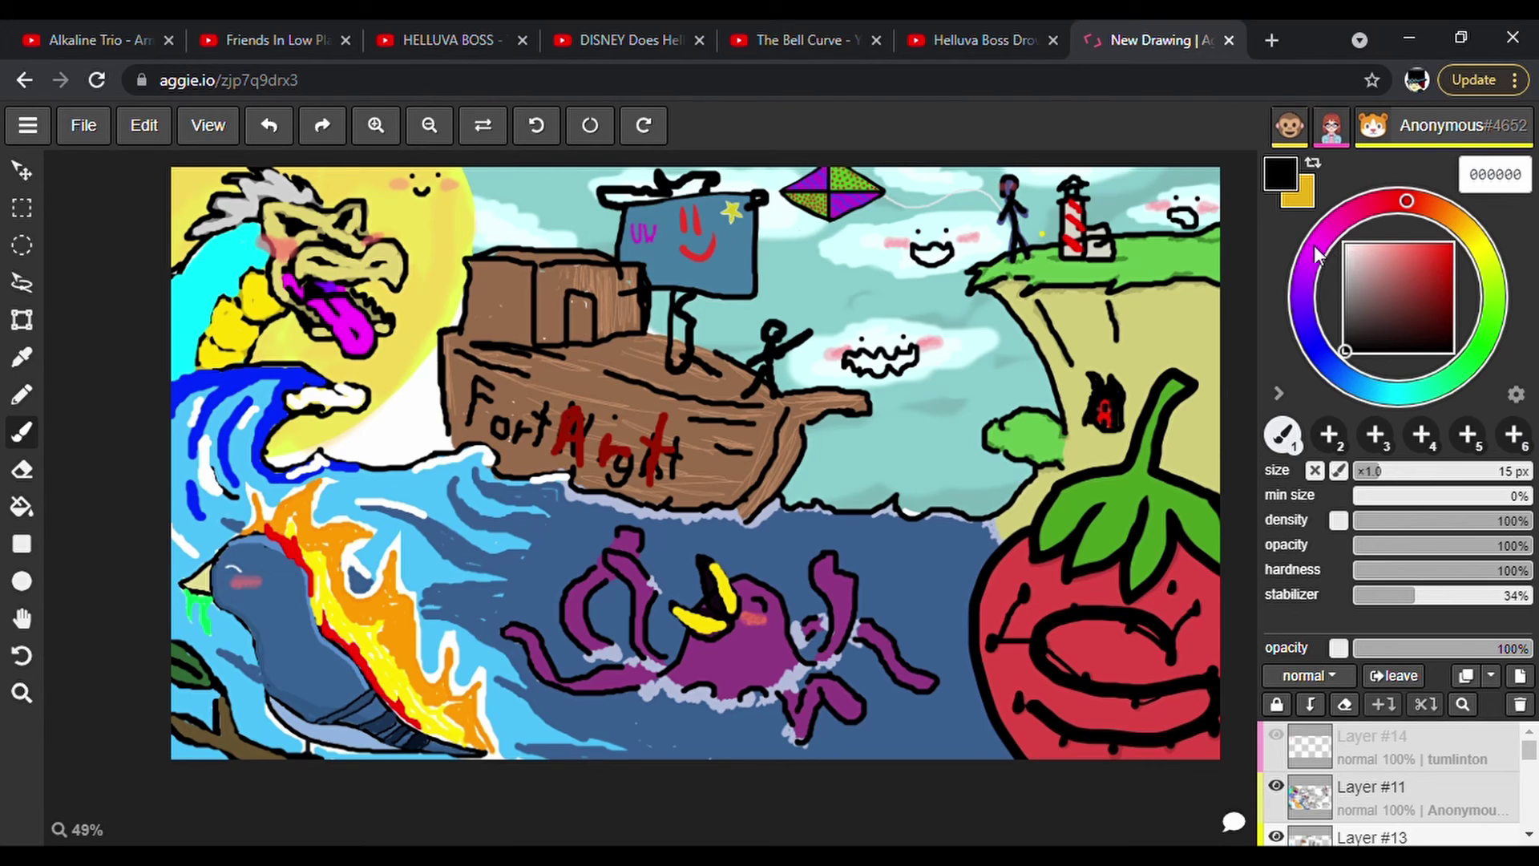
Sample the hull's brown 966b4a and fill the mast and crossbeam with it.
left_click(22, 357)
left_click(662, 397)
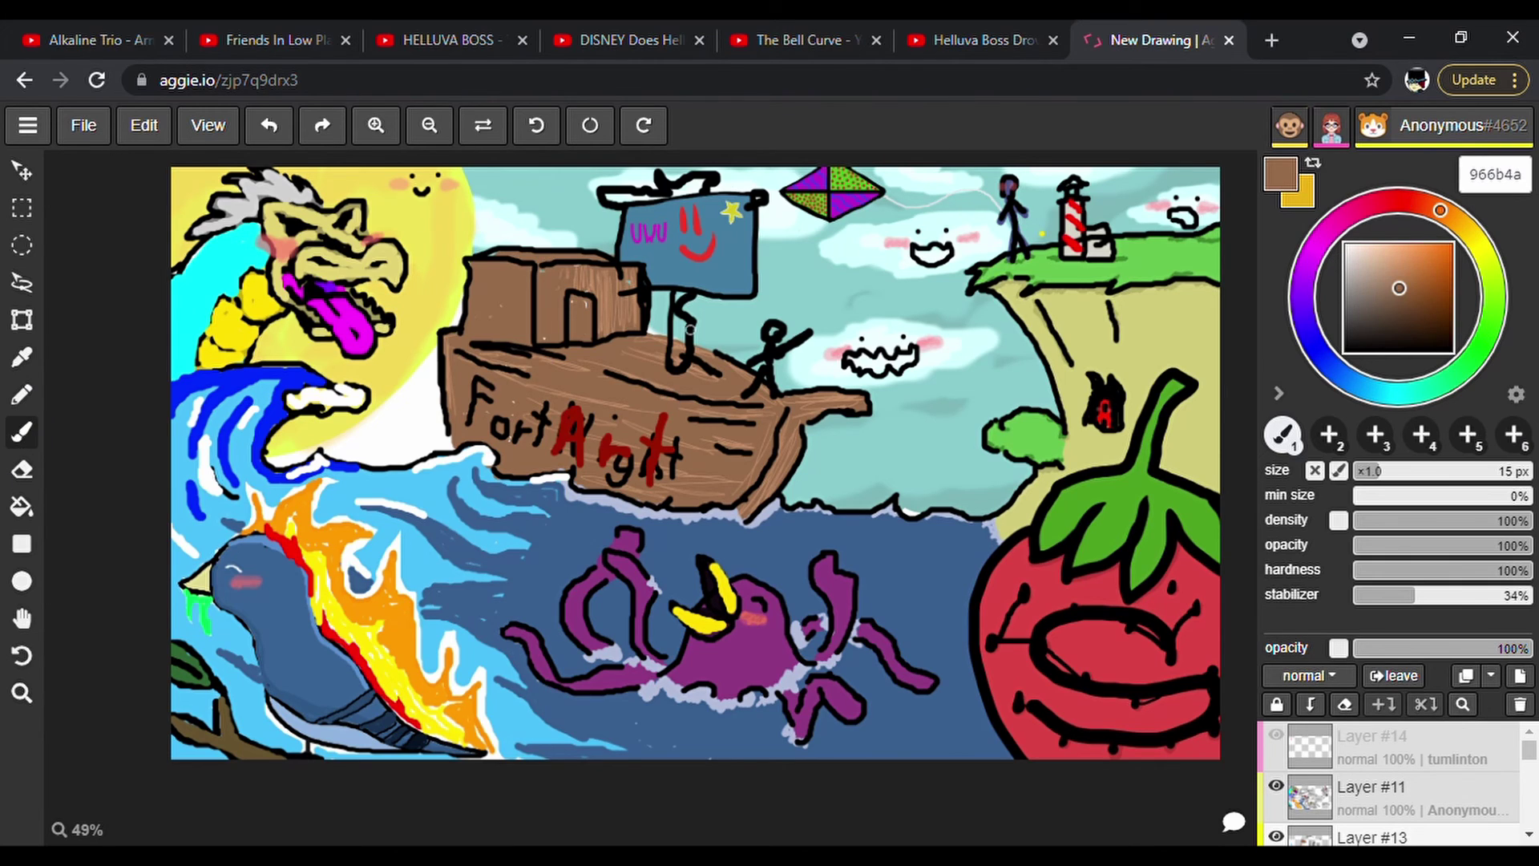
mouse_move(610, 195)
left_mouse_down()
mouse_move(696, 186)
mouse_move(732, 202)
left_mouse_up()
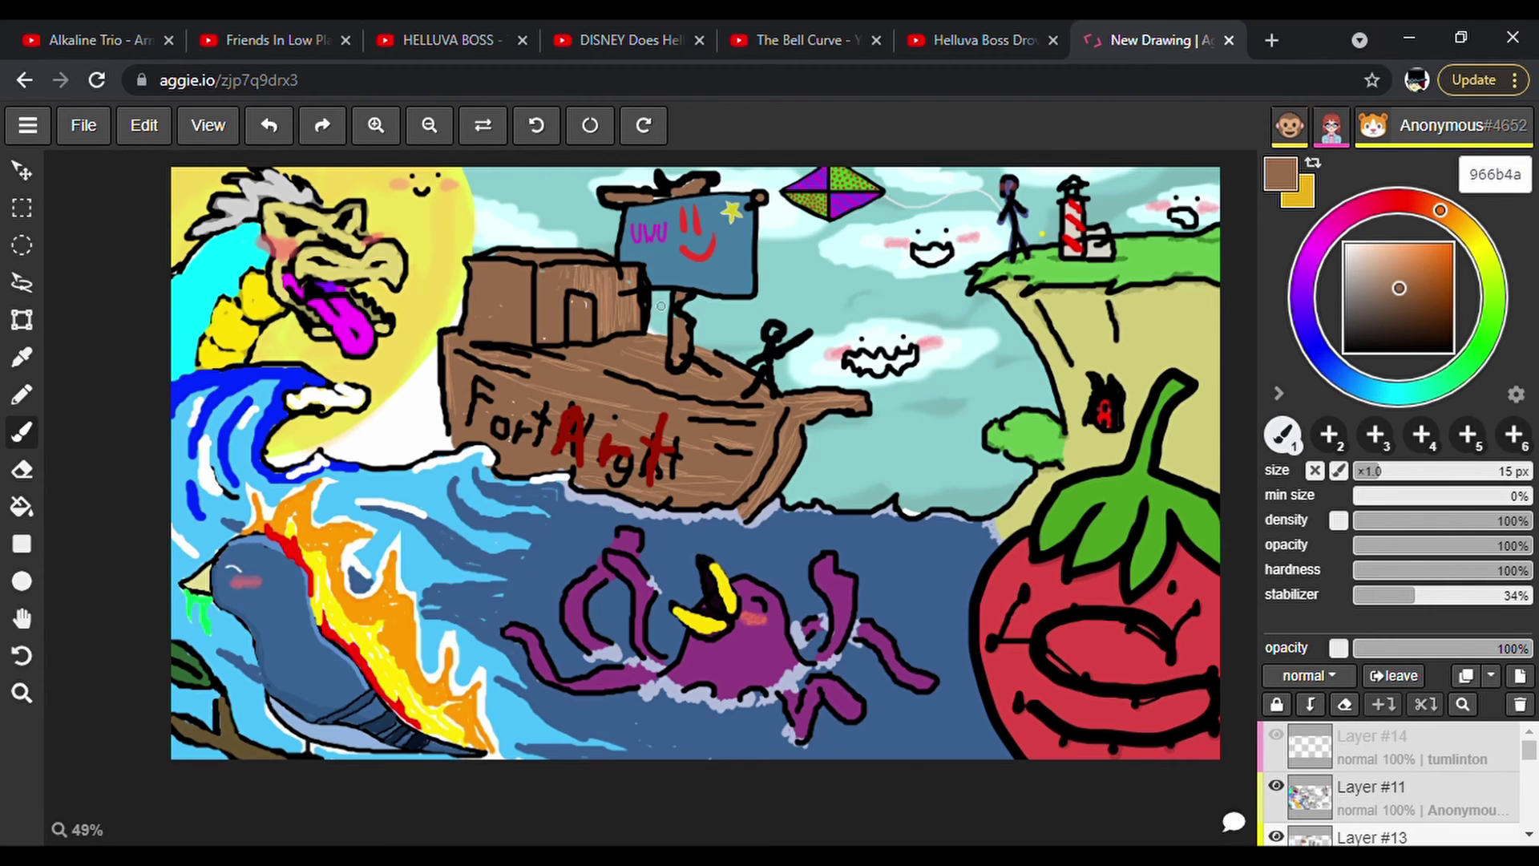
Draw a black figure in the cabin's doorway and a yellow fff500 figure with black and grey details on deck beside the cabin.
left_click_drag(1365, 297, 1343, 352)
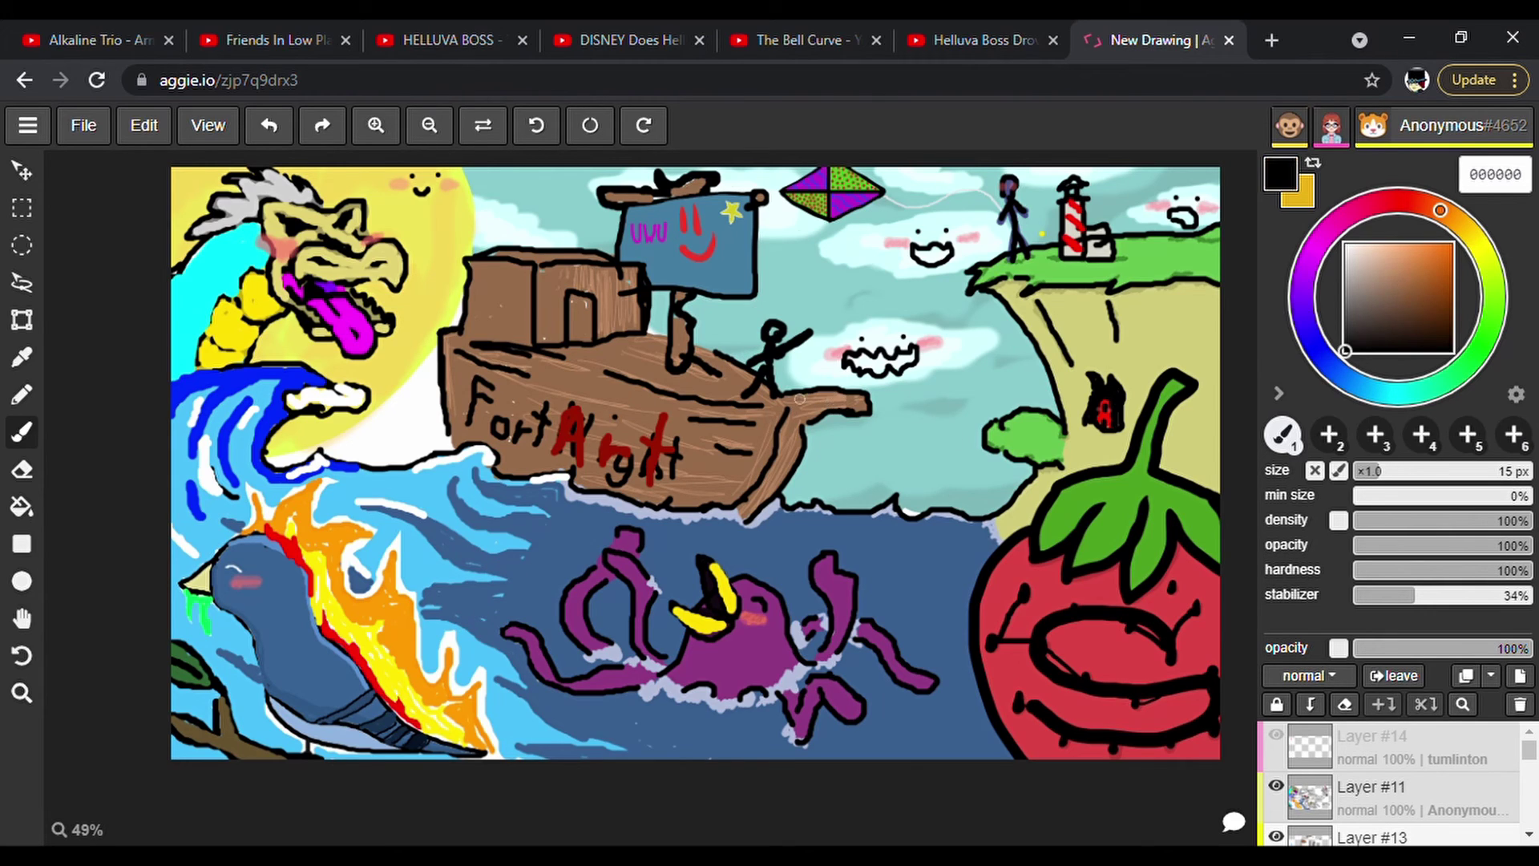
mouse_move(577, 308)
left_mouse_down()
mouse_move(579, 332)
mouse_move(591, 302)
left_mouse_up()
left_click_drag(1481, 250, 1478, 245)
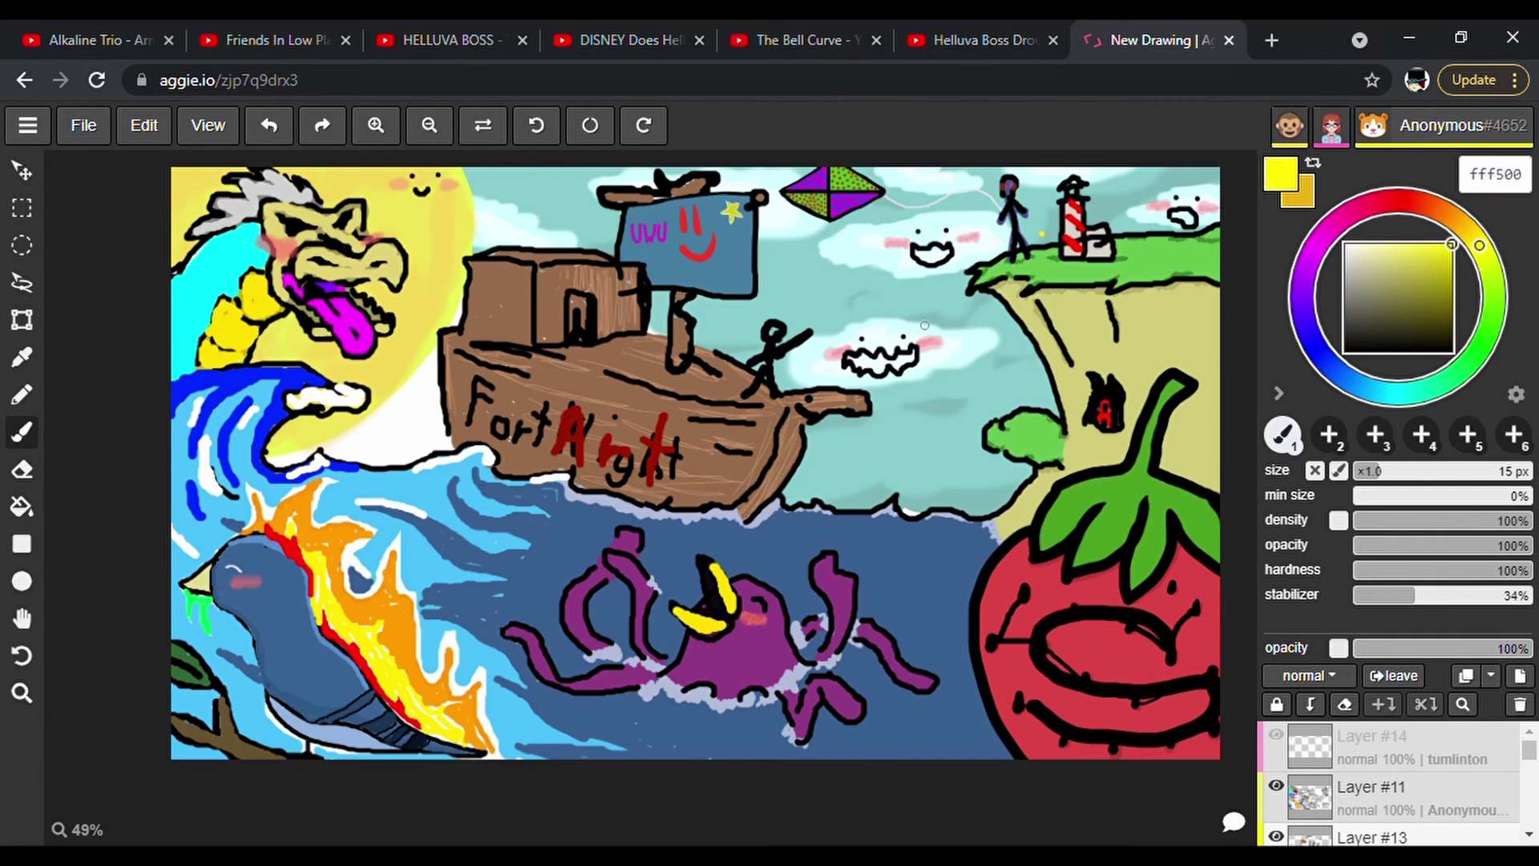
left_click_drag(598, 309, 628, 305)
mouse_move(607, 333)
left_mouse_down()
mouse_move(625, 335)
mouse_move(610, 349)
mouse_move(632, 368)
left_mouse_up()
left_click_drag(1357, 333, 1344, 352)
mouse_move(610, 314)
left_mouse_down()
mouse_move(636, 370)
mouse_move(603, 367)
mouse_move(645, 363)
left_mouse_up()
left_click(1345, 265)
Draw a black 000000 anchor below the bow and short black lines across the sea around the strawberry and octopus.
left_click(1345, 351)
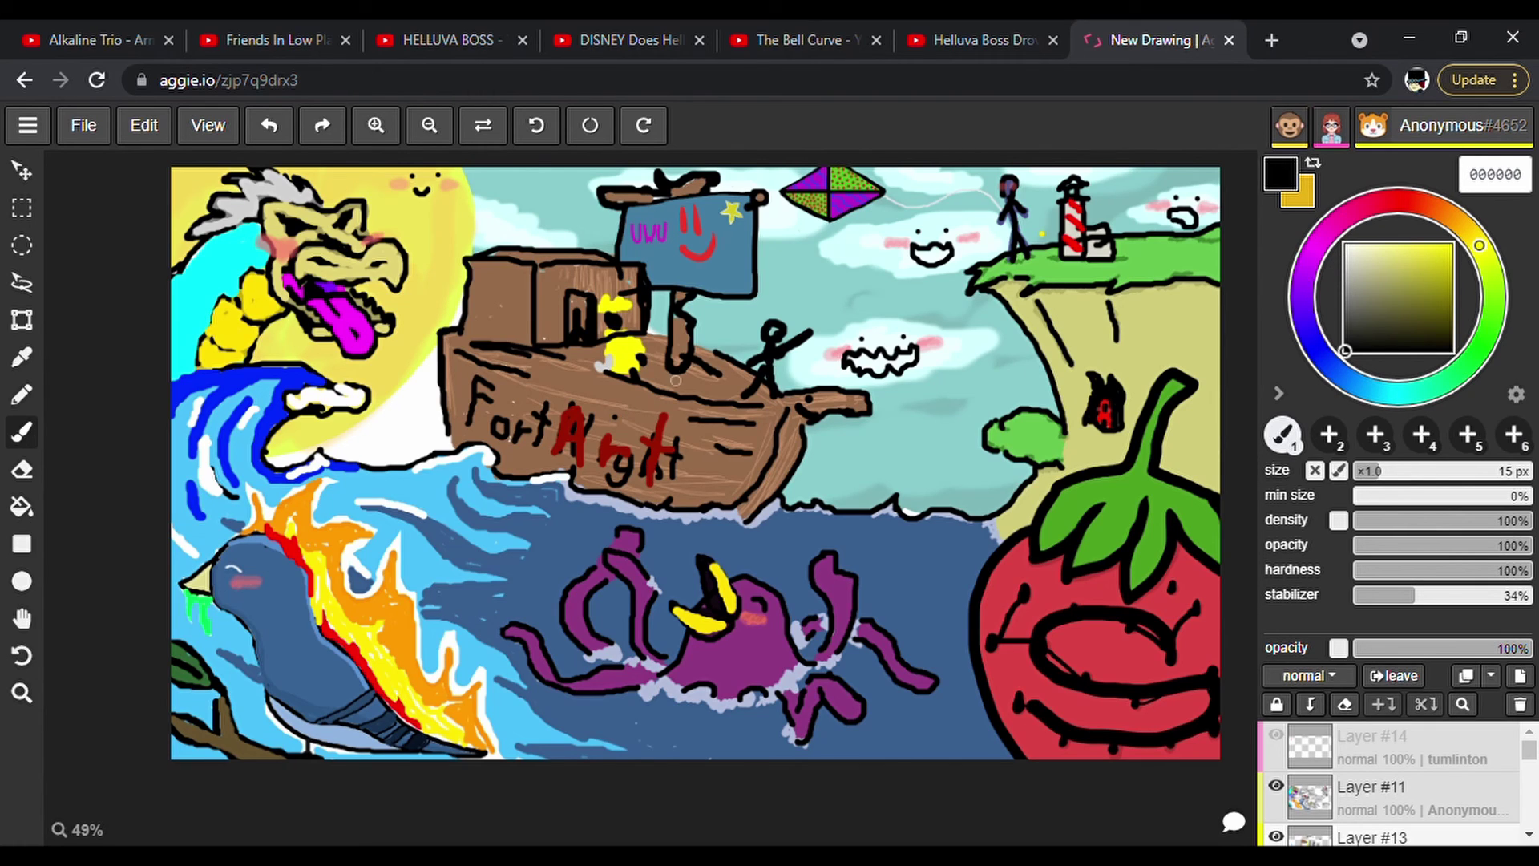
mouse_move(802, 445)
left_mouse_down()
mouse_move(833, 477)
mouse_move(797, 490)
mouse_move(822, 485)
left_mouse_up()
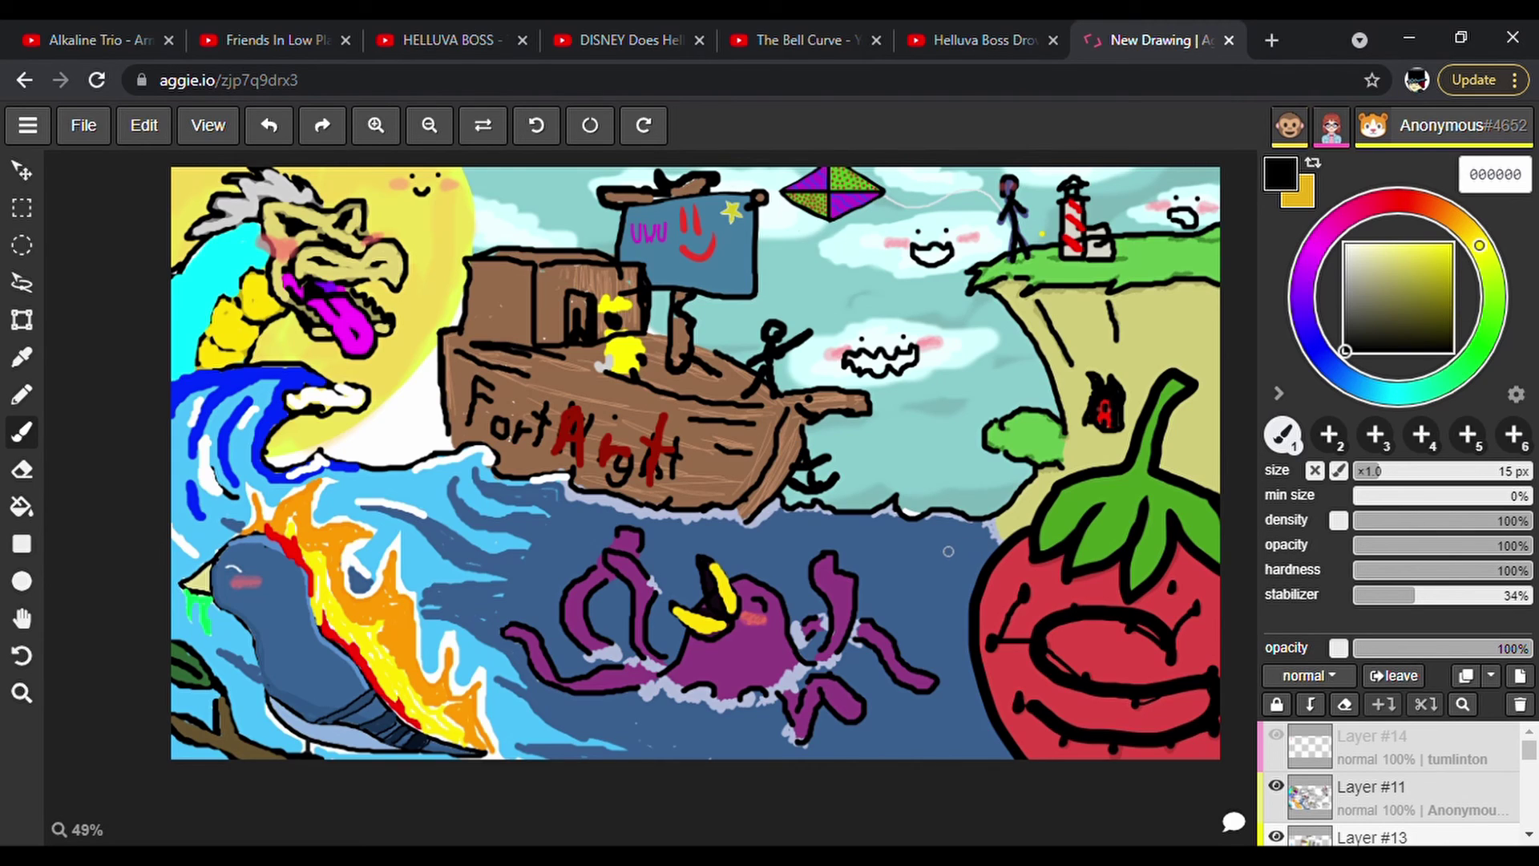
left_click_drag(888, 575, 976, 595)
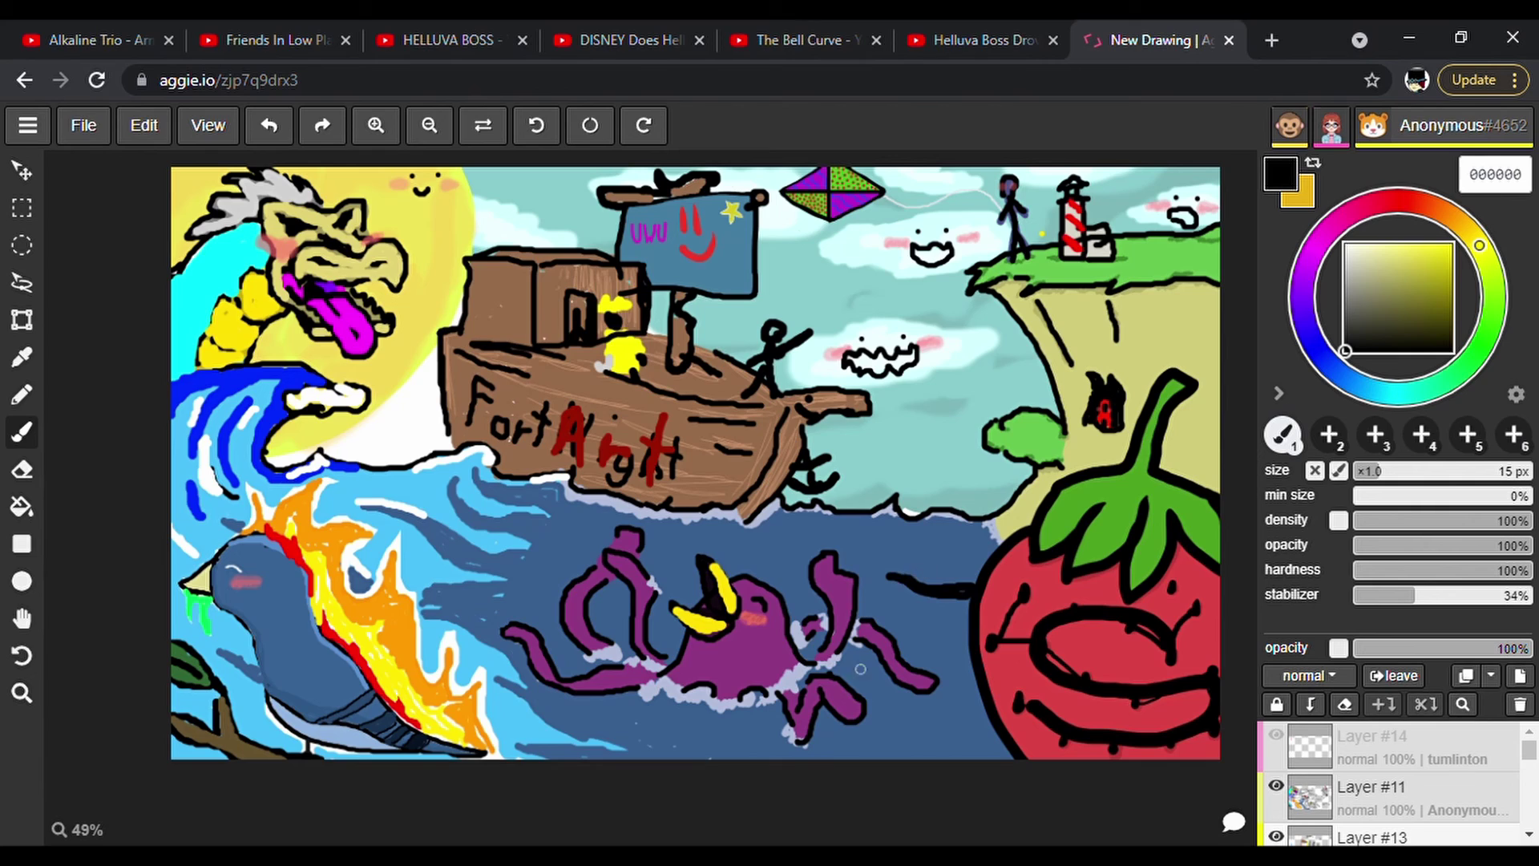
left_click_drag(901, 694, 978, 712)
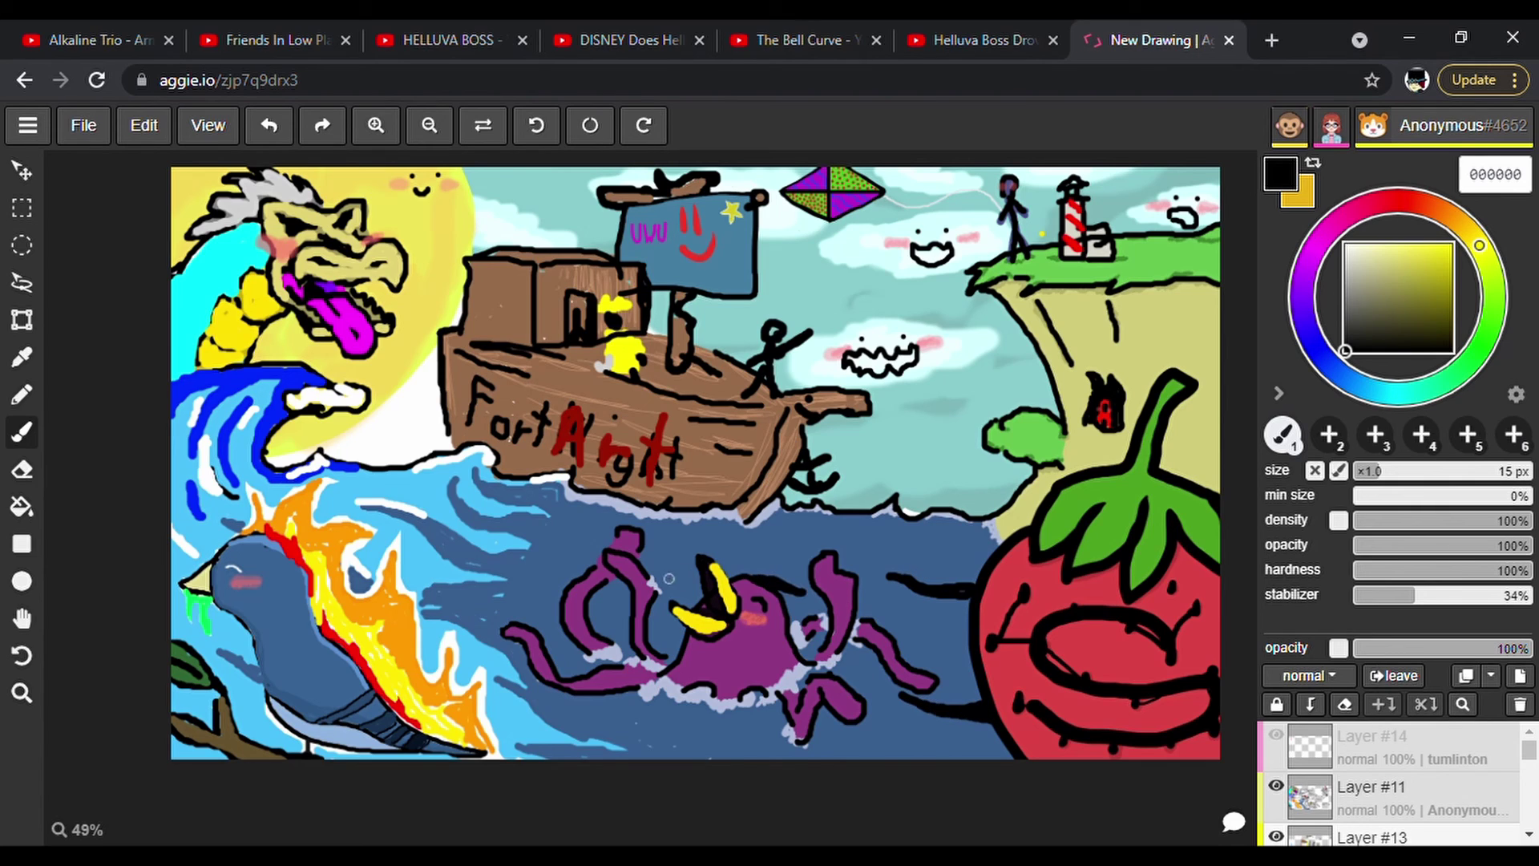
left_click_drag(626, 718, 677, 719)
left_click_drag(687, 729, 732, 731)
mouse_move(775, 536)
left_mouse_down()
mouse_move(906, 542)
mouse_move(787, 533)
left_mouse_up()
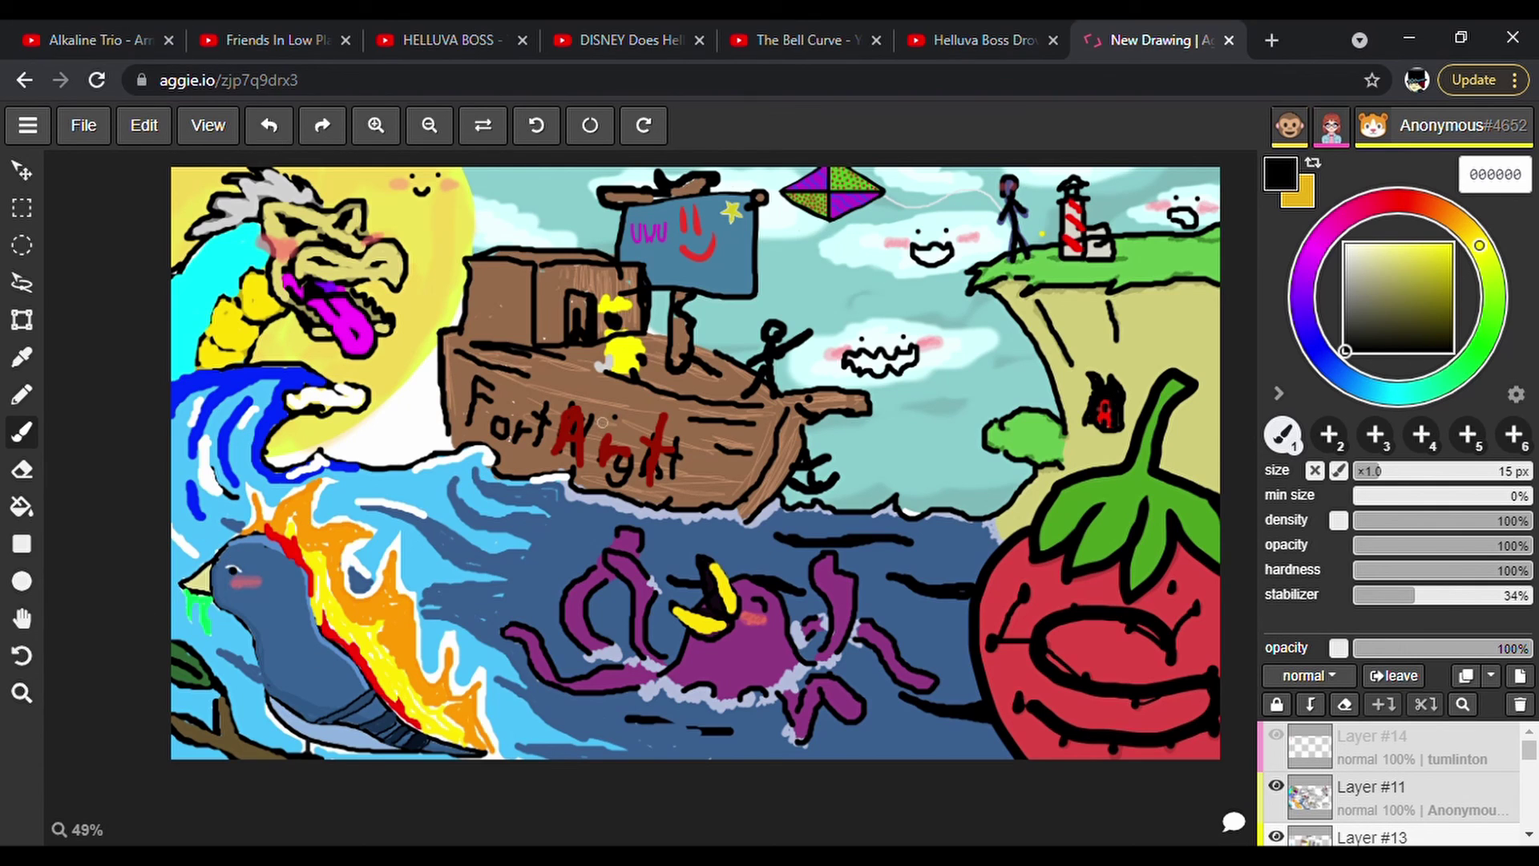
Set the colour to white ffffff and add a new layer at the top of the layer stack.
left_click_drag(1358, 277, 1342, 242)
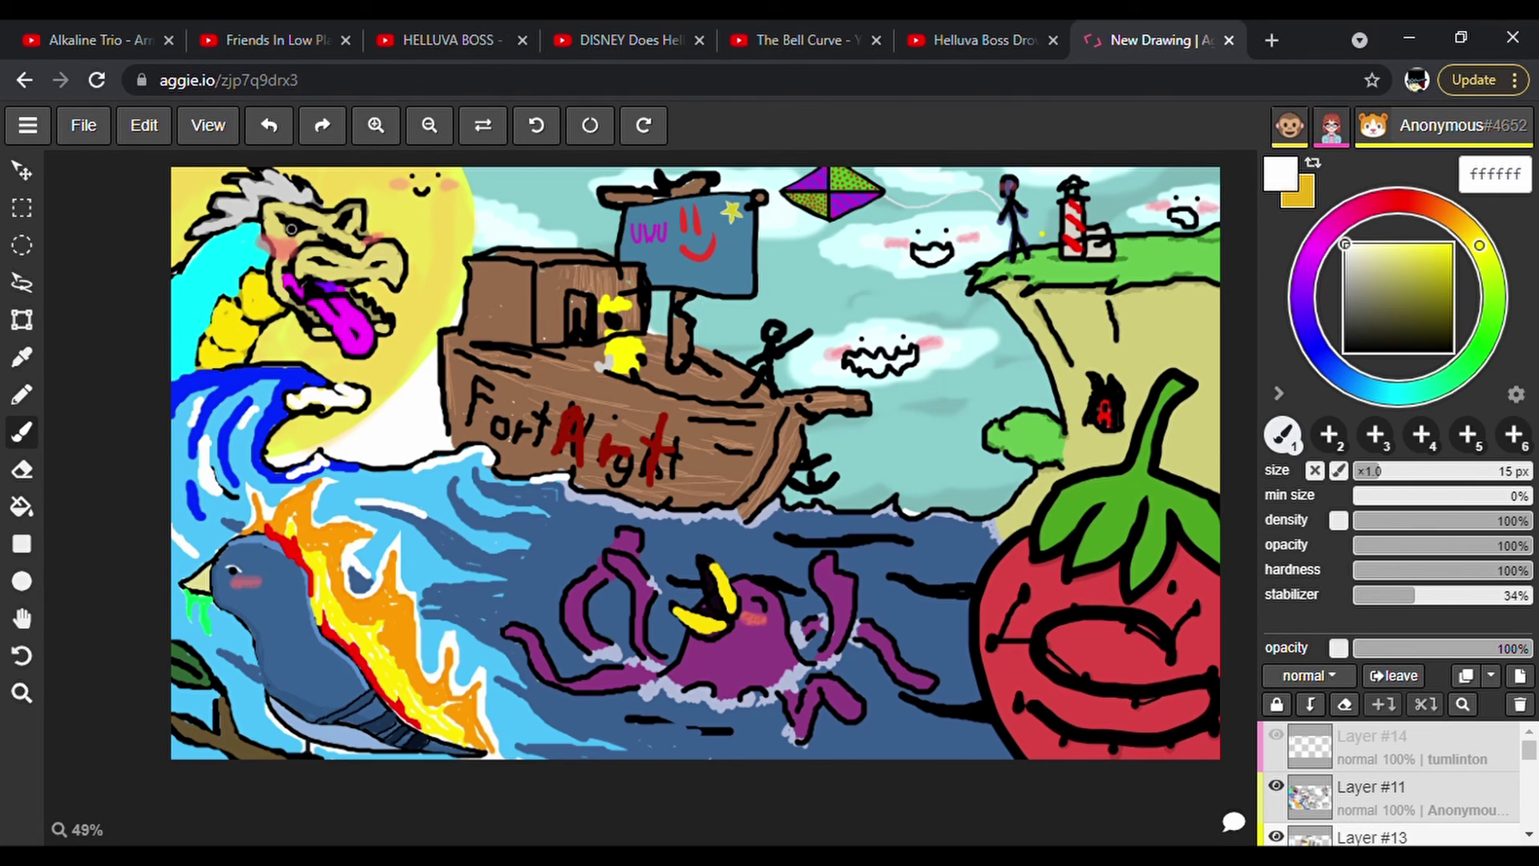
left_click(1317, 743)
left_click(1518, 677)
left_click(1358, 784)
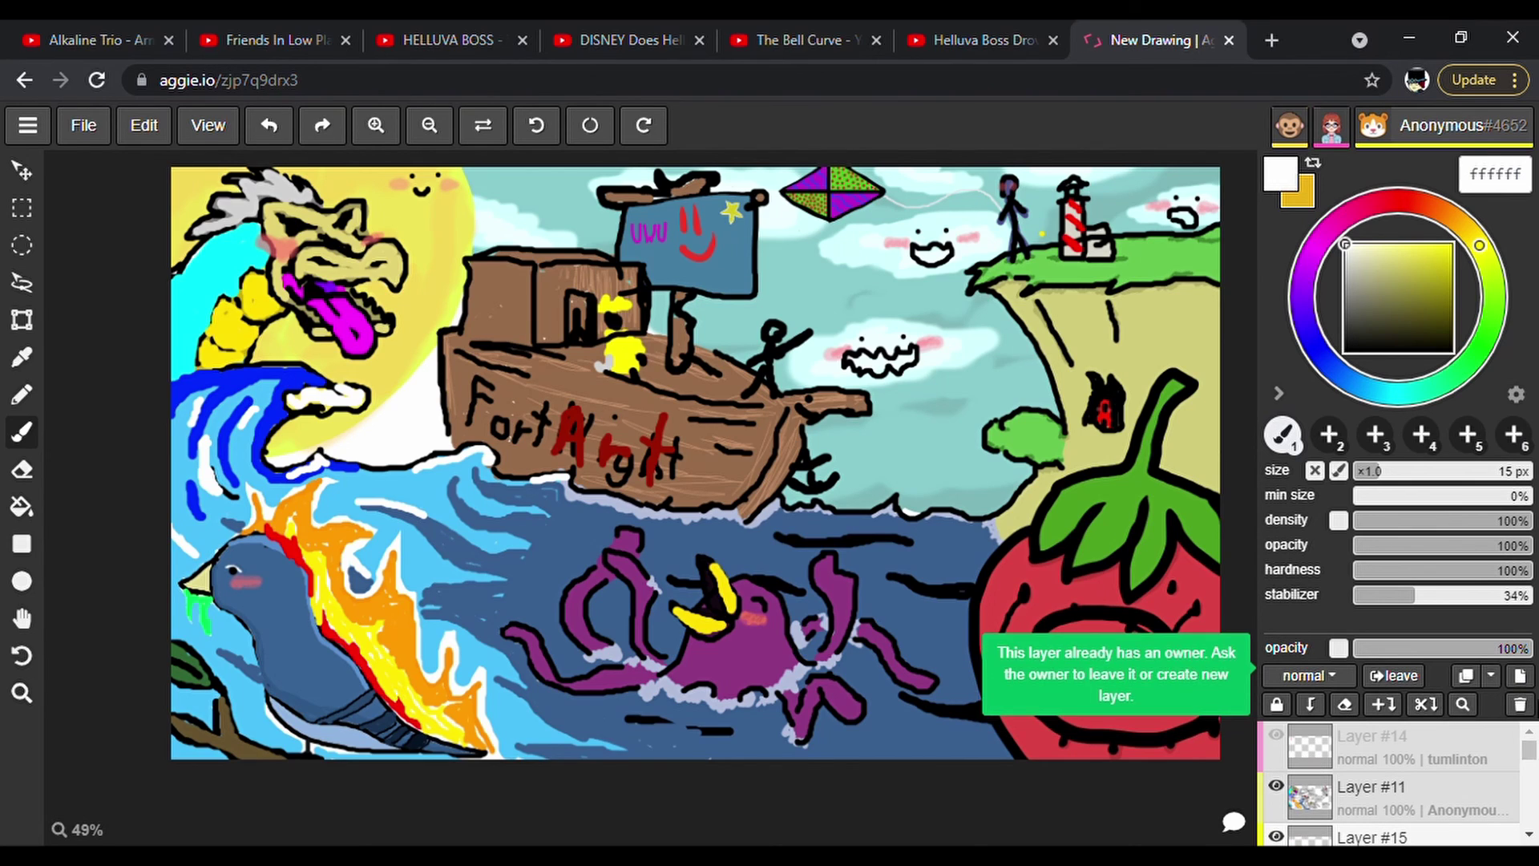
left_click(1520, 675)
left_click_drag(1481, 771, 1454, 701)
left_click_drag(1412, 831, 1400, 734)
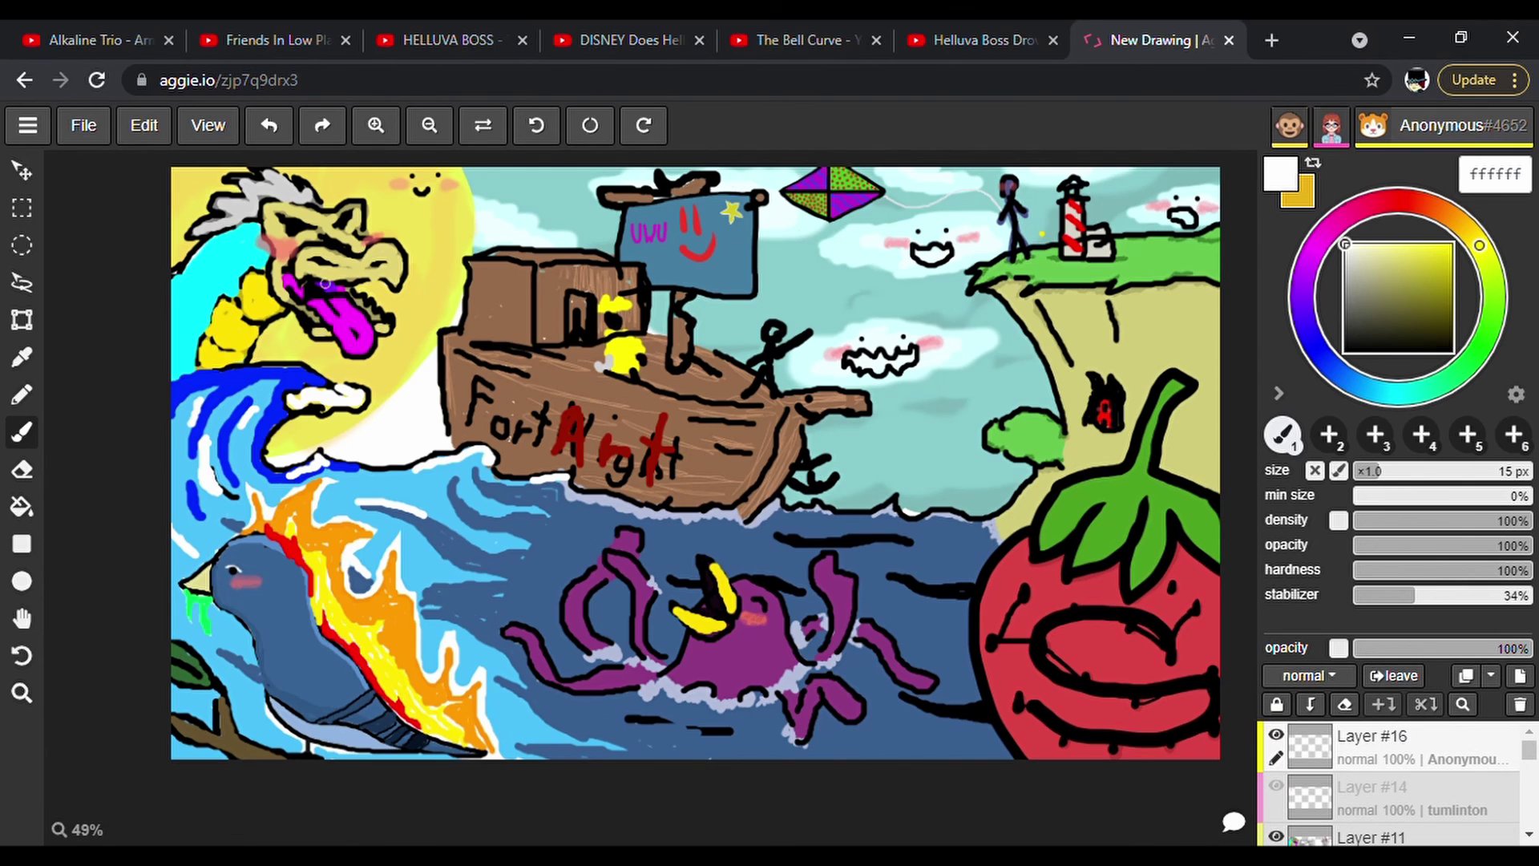
Paint the whites of the dragon's eyes and draw a small black 000000 propeller behind the ship's stern on Layer #16.
left_click(292, 229)
left_click(344, 222)
left_click(1345, 351)
mouse_move(397, 393)
left_mouse_down()
mouse_move(449, 411)
mouse_move(381, 400)
mouse_move(400, 382)
left_mouse_up()
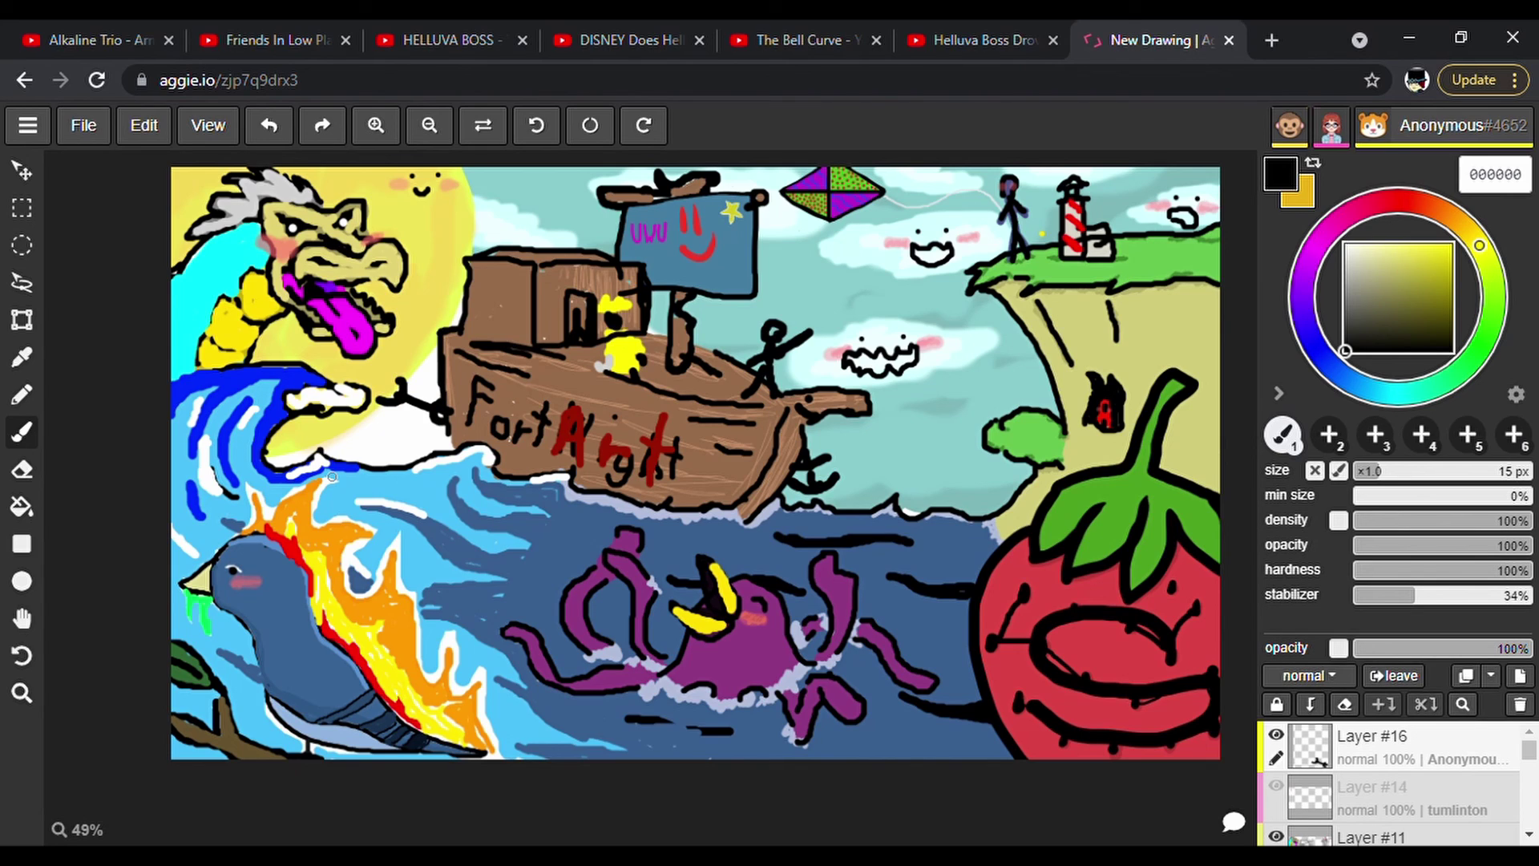